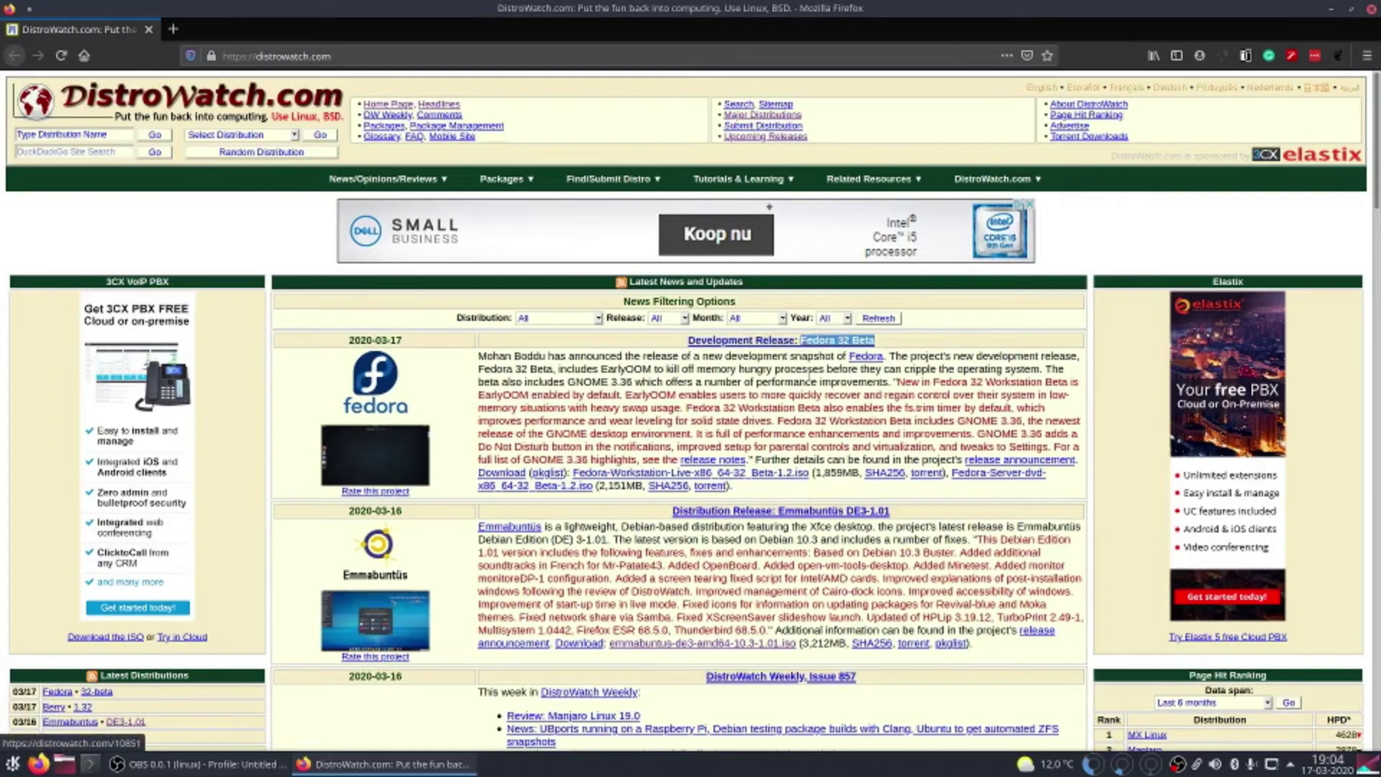
- Read the Fedora 32 Beta release announcement on DistroWatch, including the GNOME 3.36 notes and downloads, and close the browser
click(810, 375)
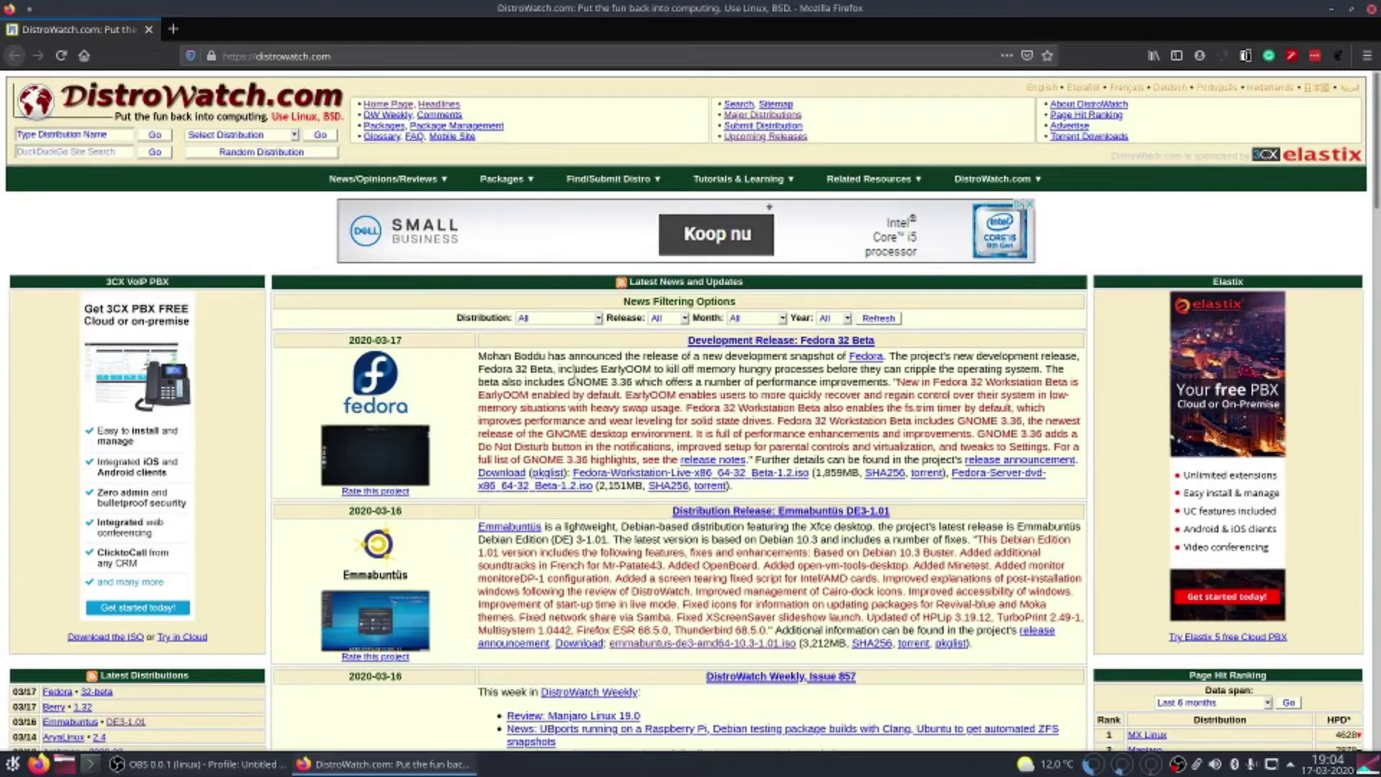
drag(601, 369, 651, 369)
drag(1041, 369, 692, 382)
click(750, 395)
drag(958, 421, 1022, 421)
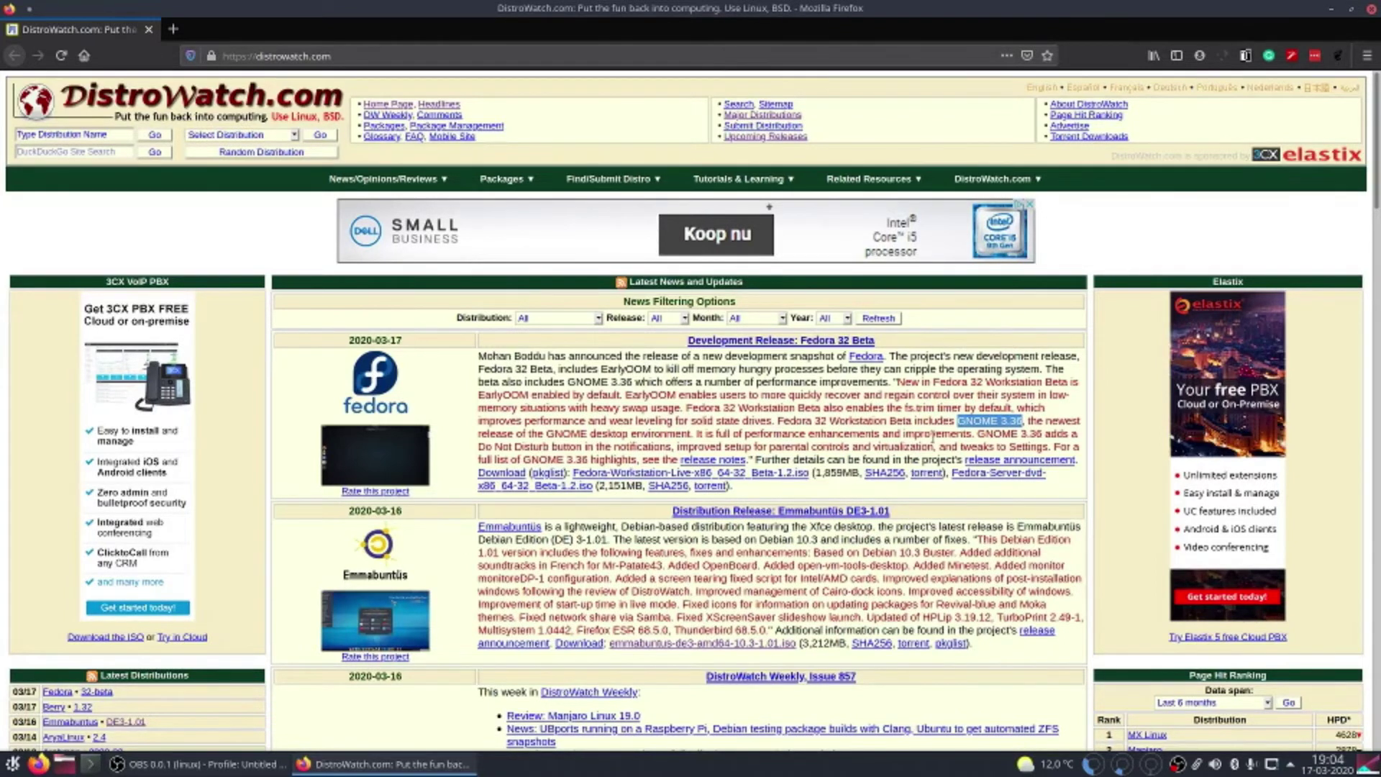
scroll(922, 428, down, 1)
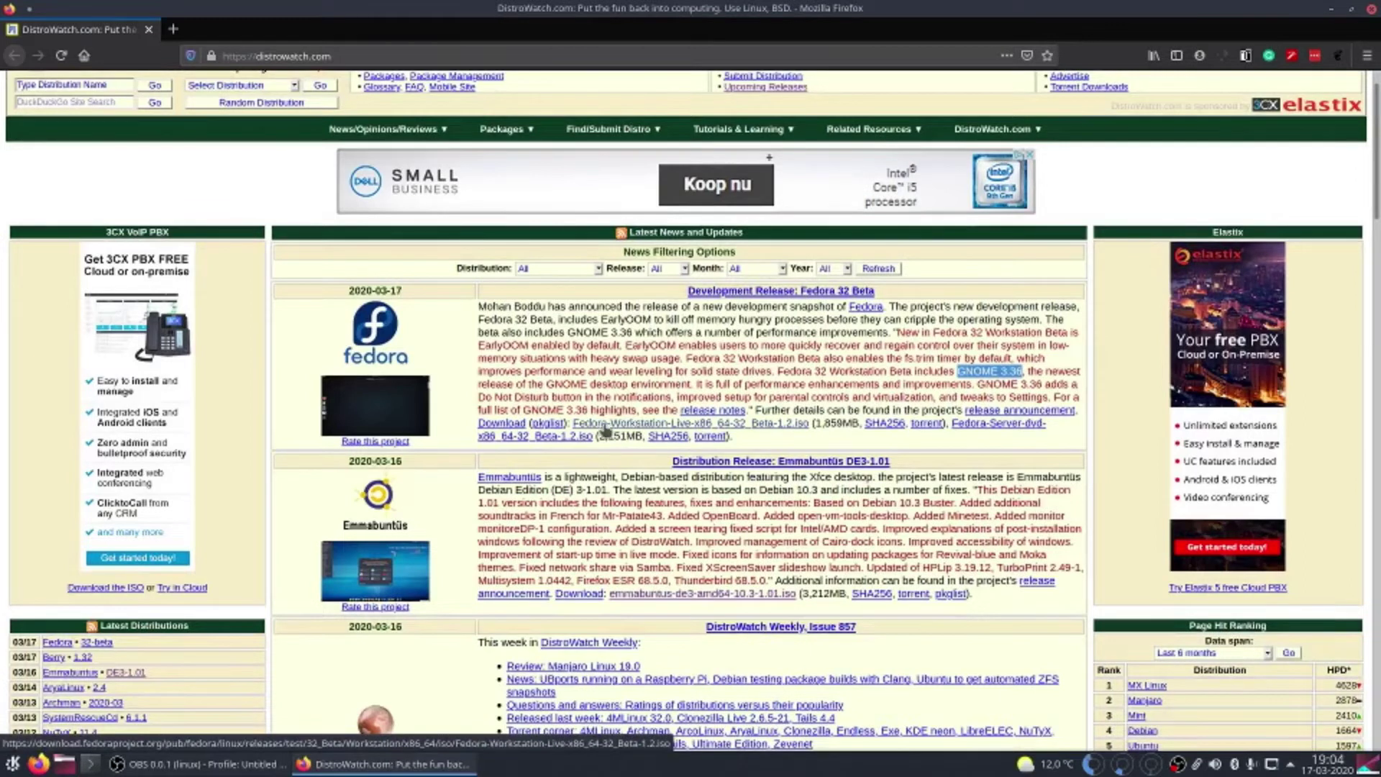
click(1371, 9)
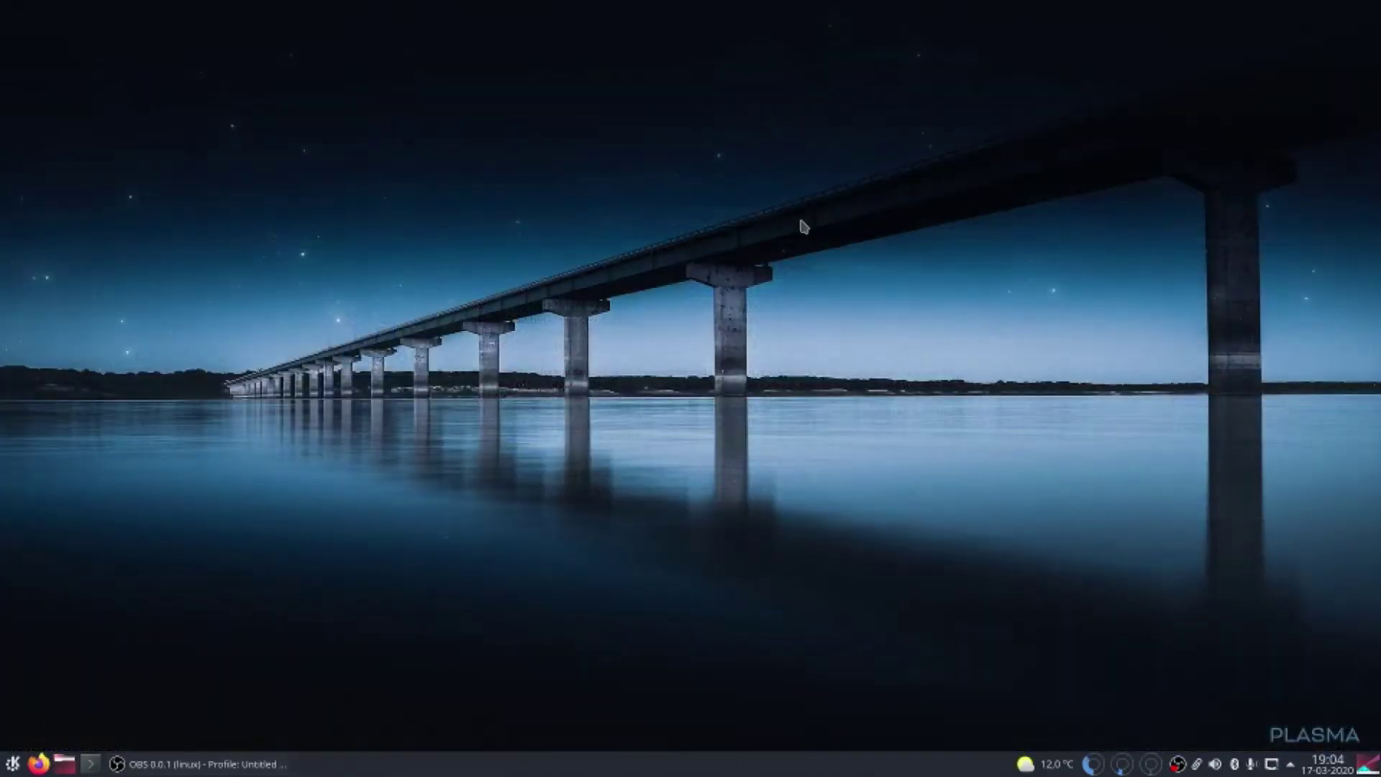
- Launch Virtual Machine Manager, move its window towards the middle of the desktop and select the QEMU/KVM connection
key(alt+space)
text(virt)
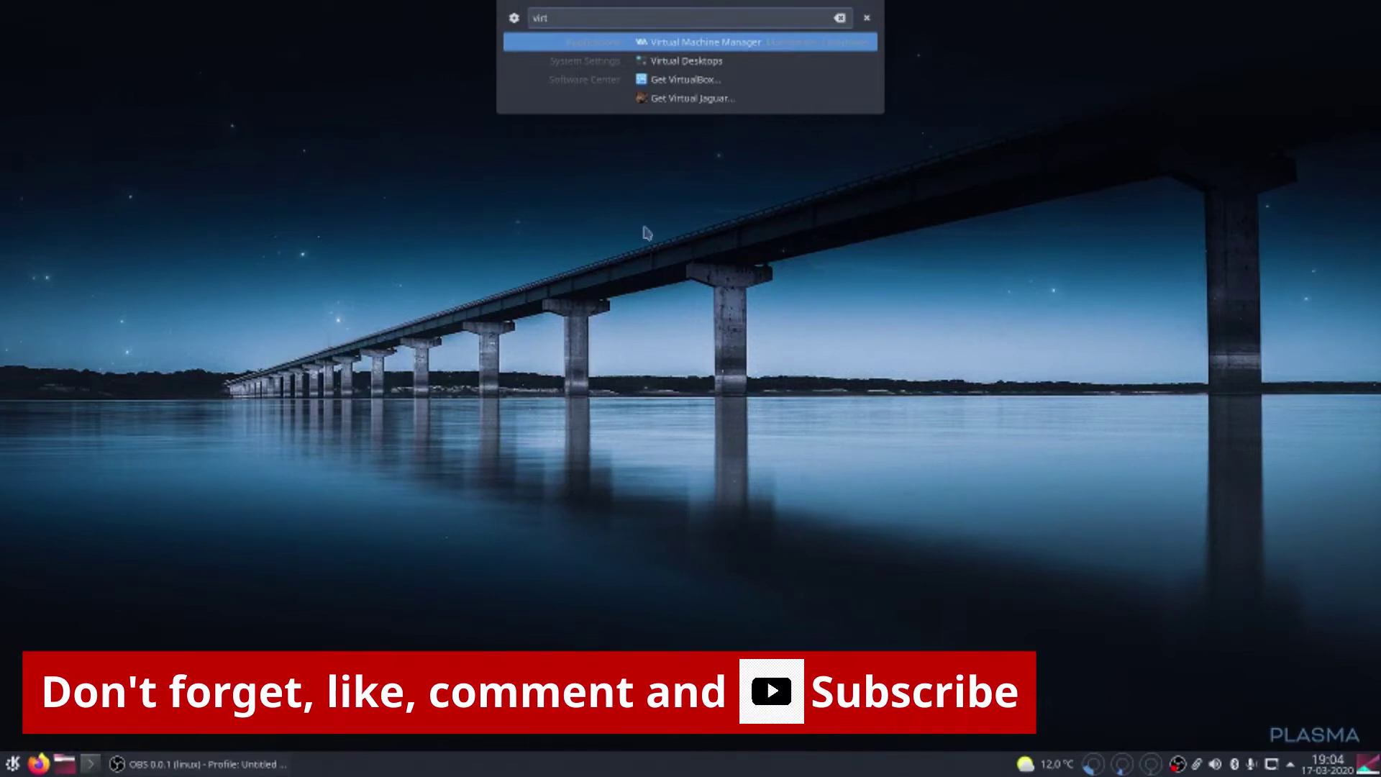
click(699, 47)
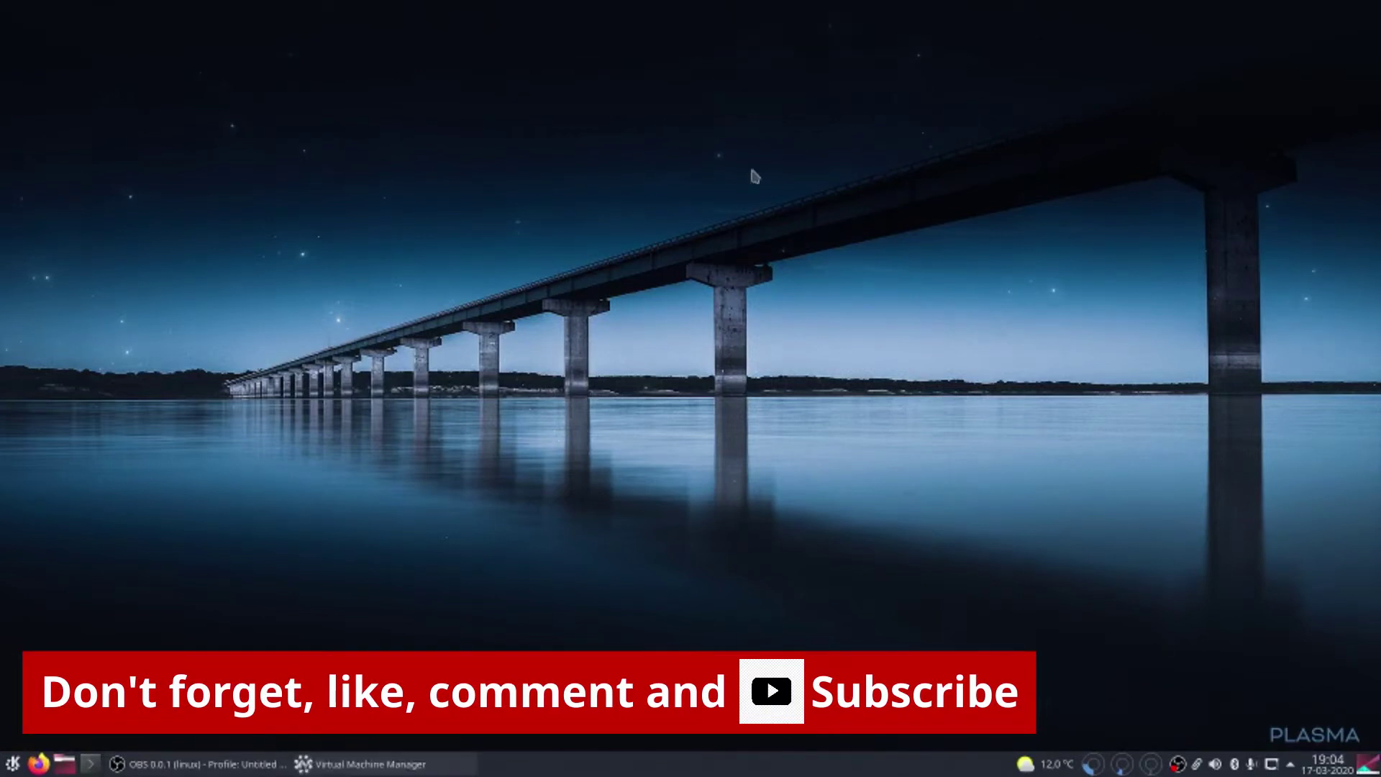
drag(394, 15, 637, 55)
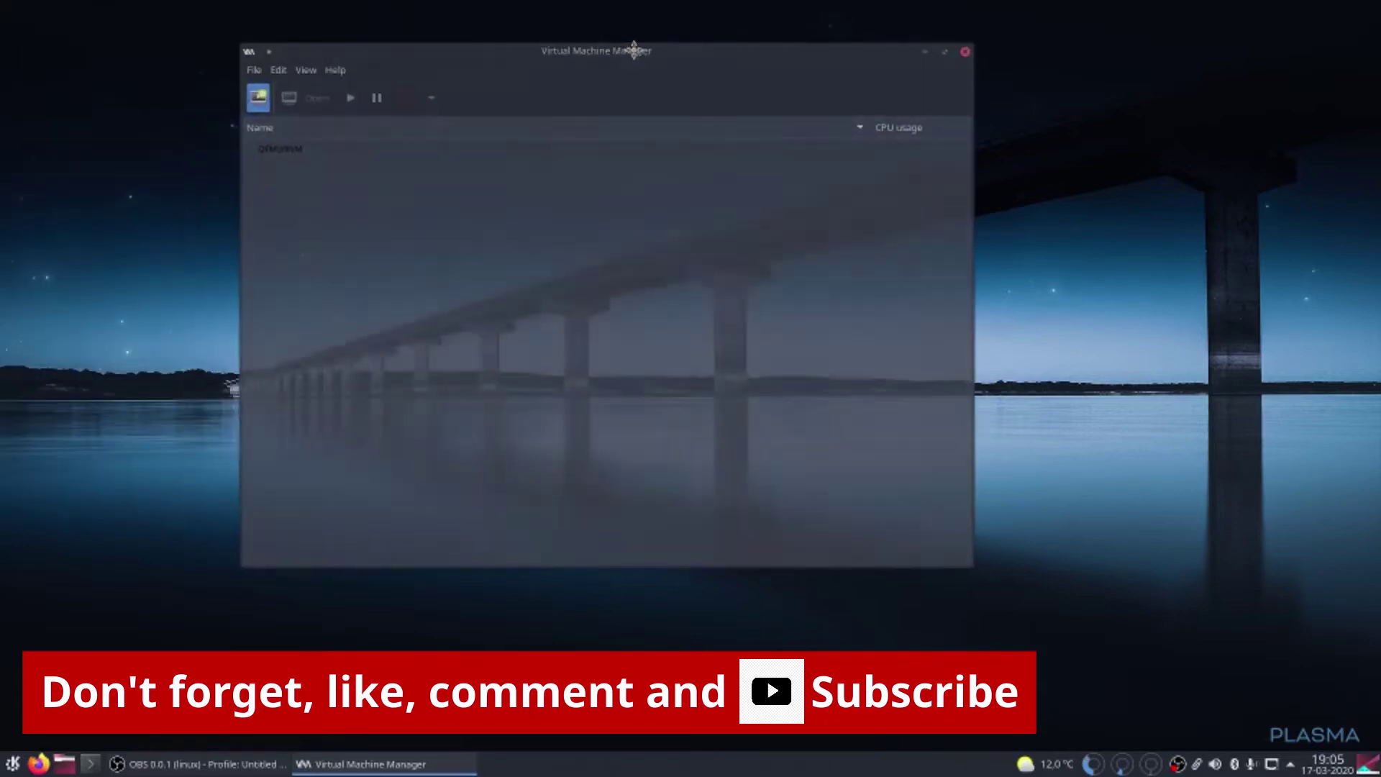
click(319, 153)
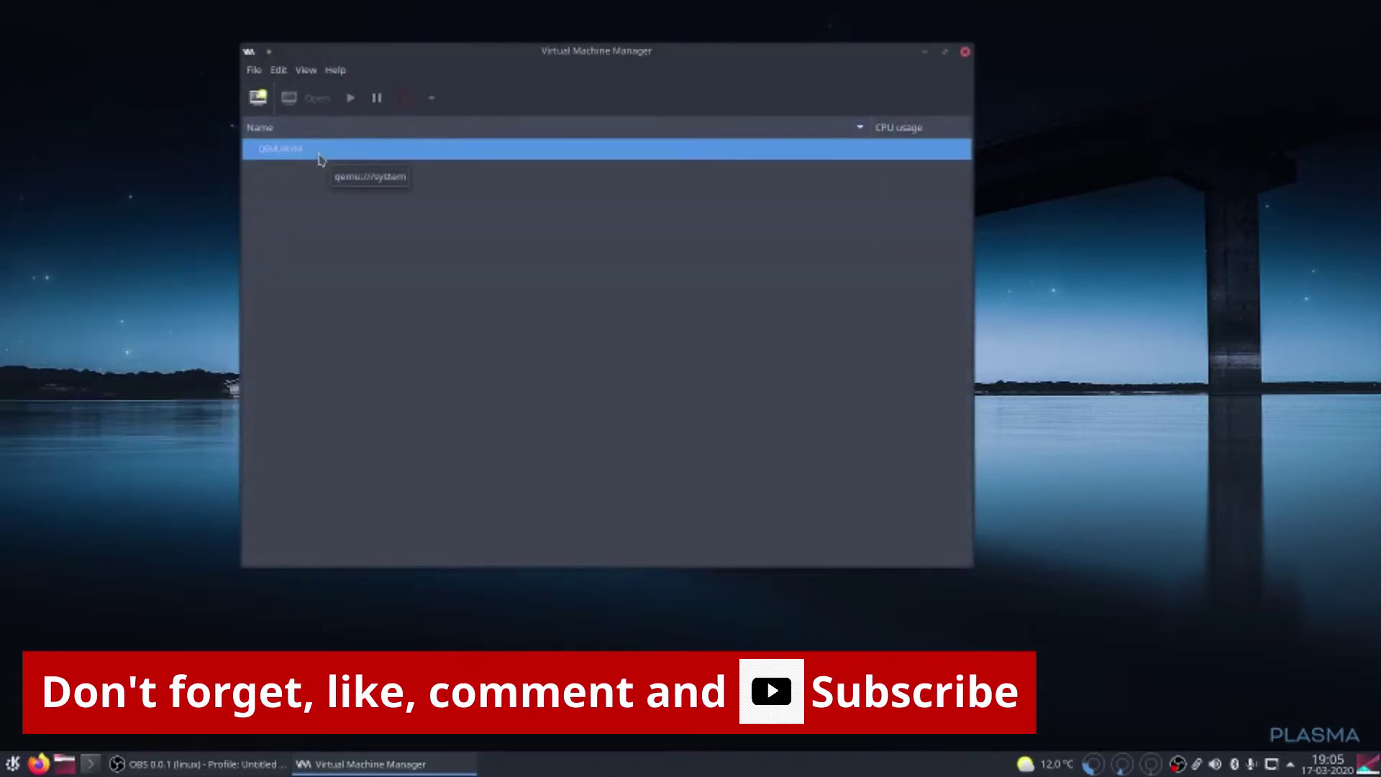
drag(511, 57, 623, 131)
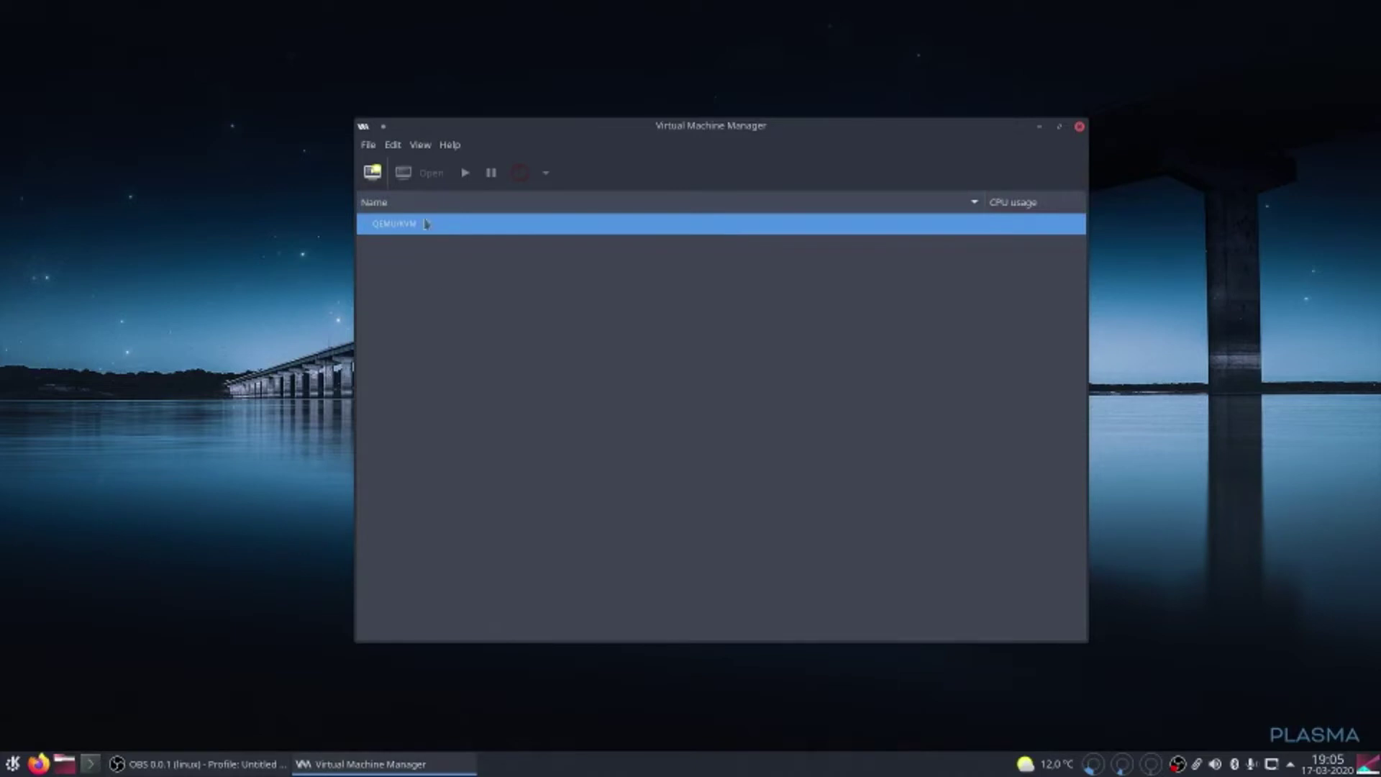
- Create a new virtual machine from local install media, using Fedora-Workstation-Live-x86_64-32_Beta-1.2.iso from the Downloads folder
click(381, 181)
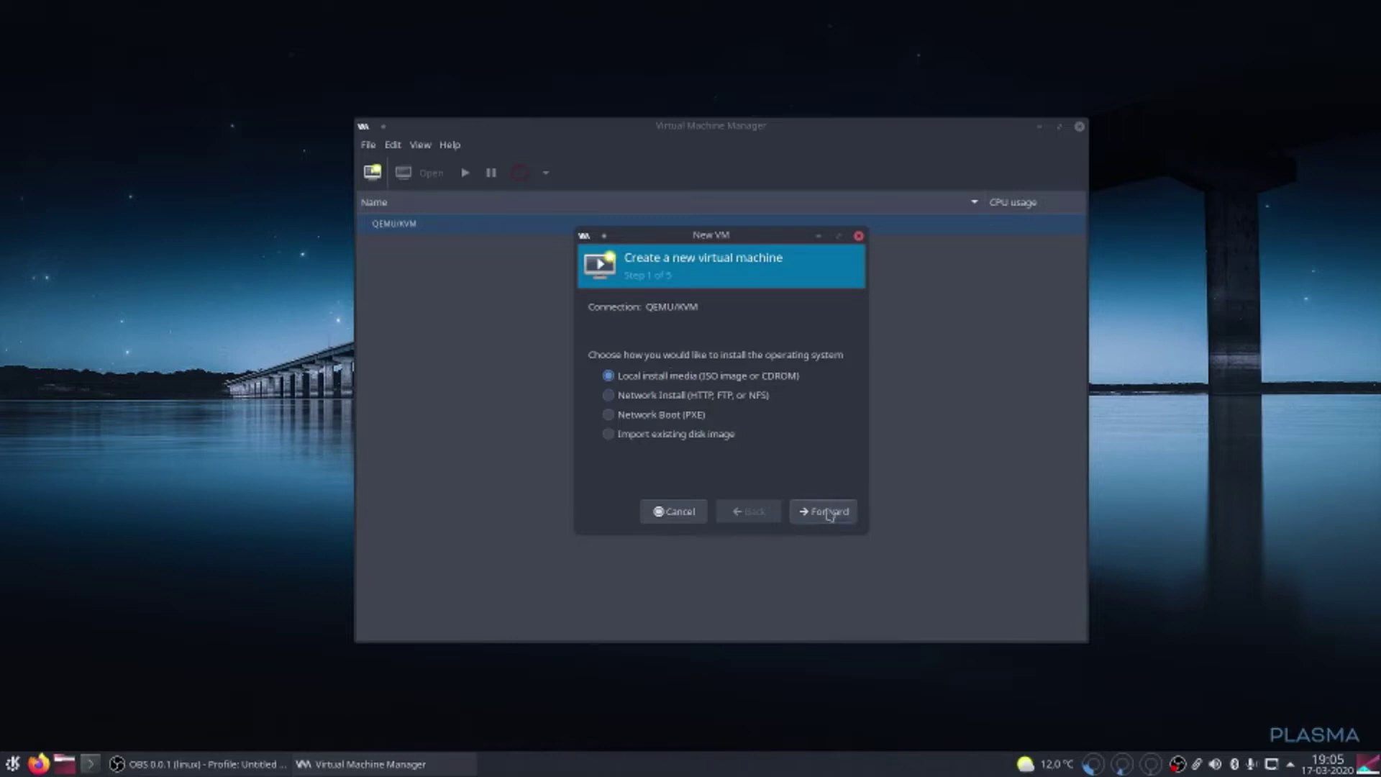
click(830, 511)
click(882, 399)
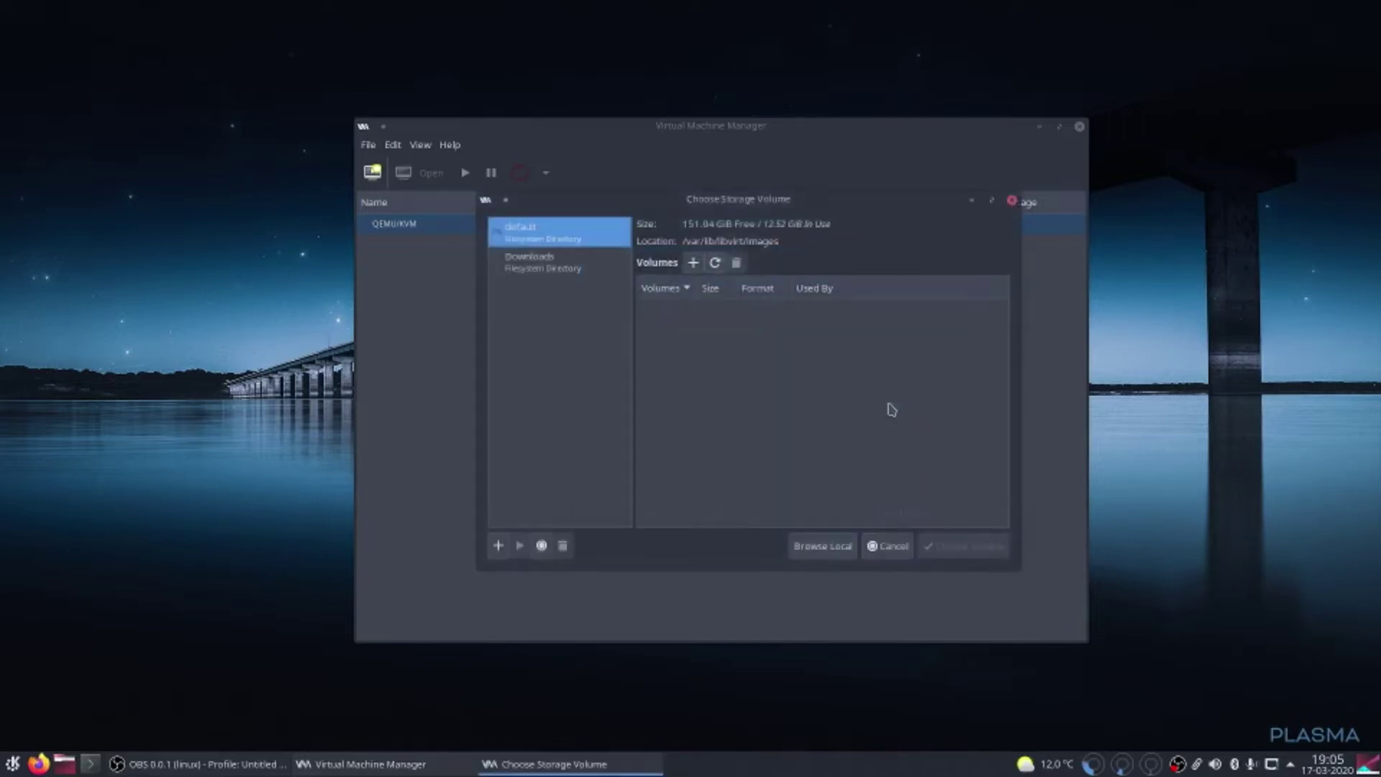
click(825, 548)
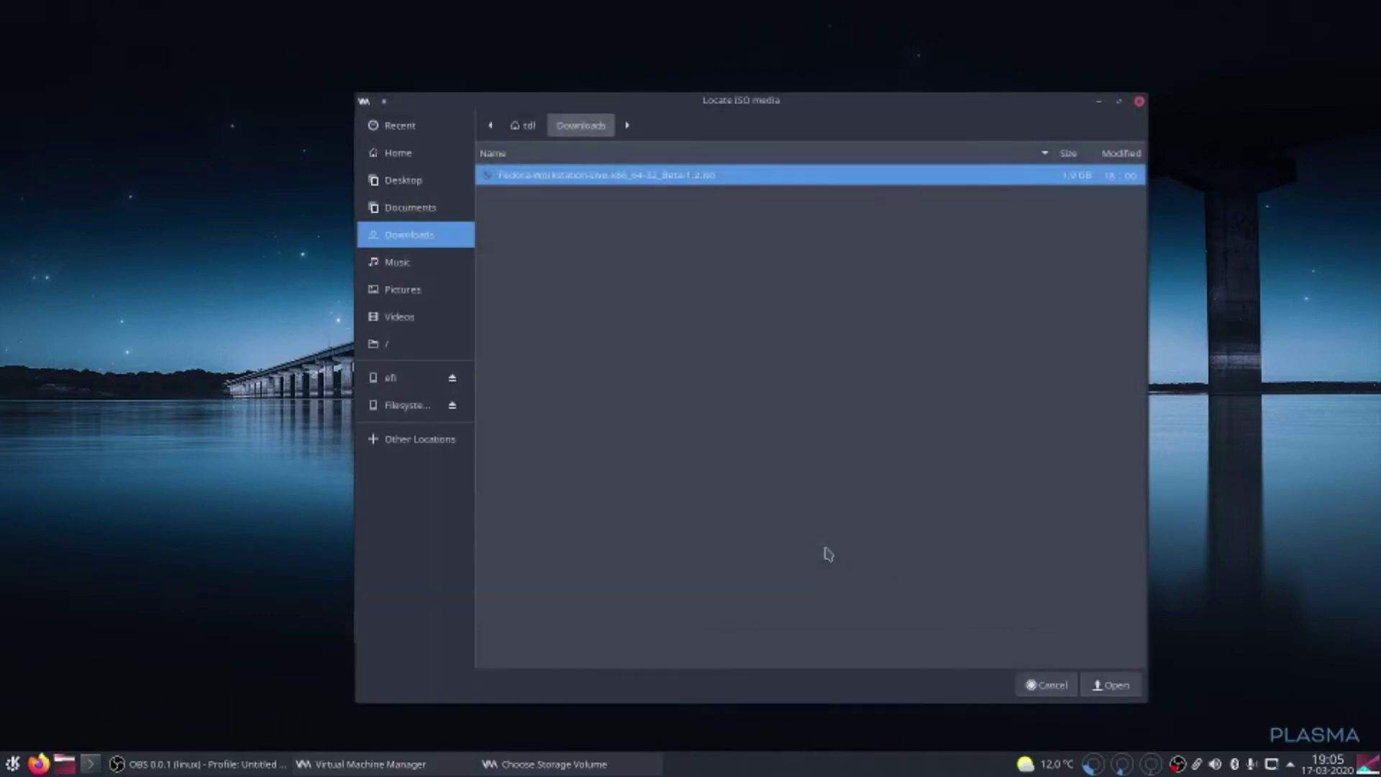
double_click(575, 177)
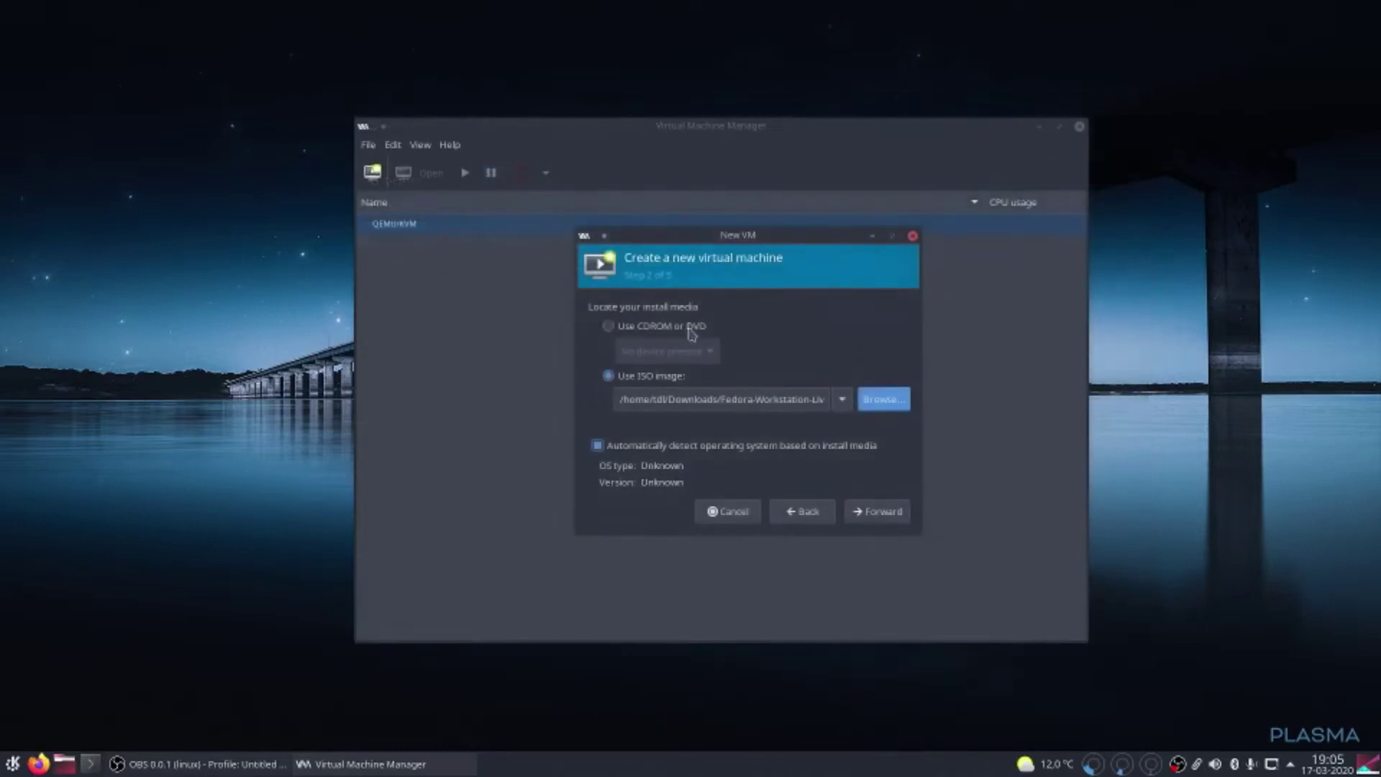
click(876, 513)
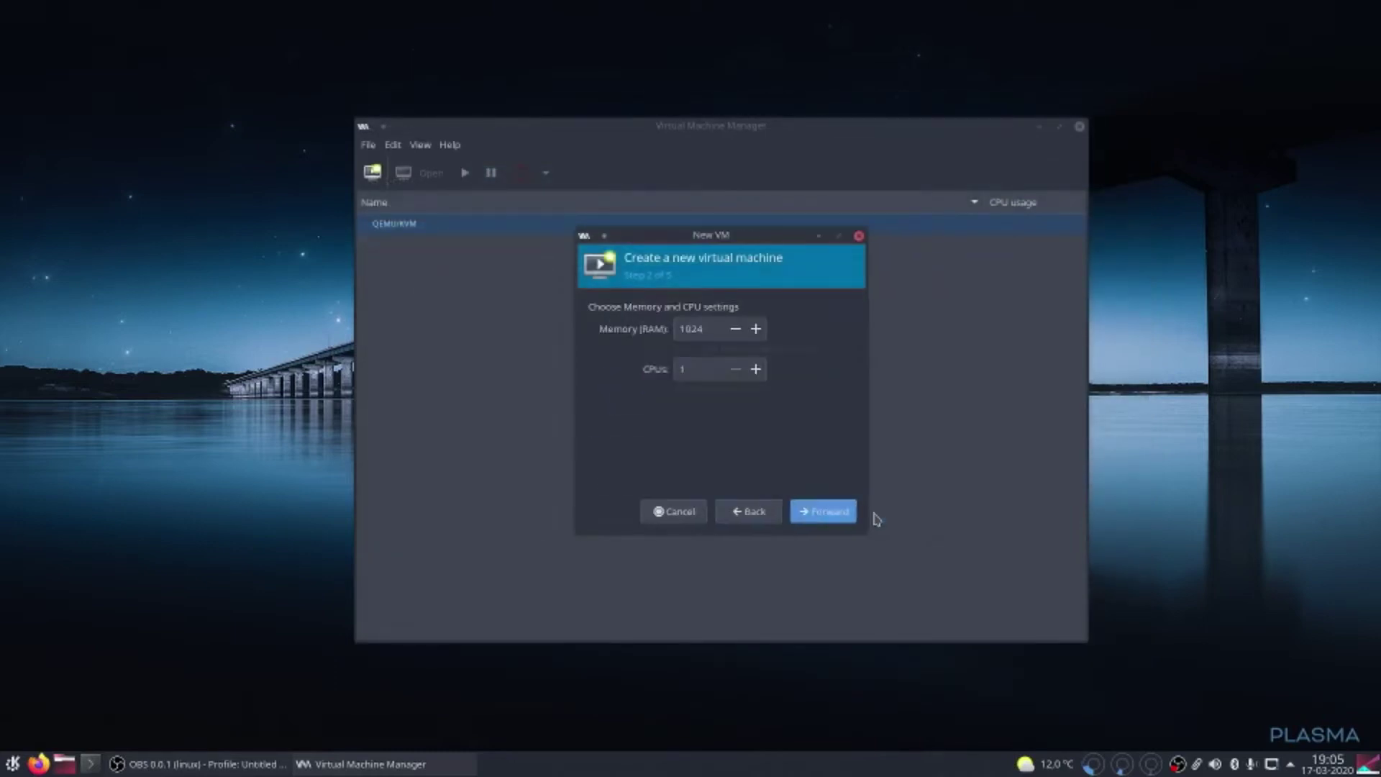
- Give the new virtual machine 4096 MiB of memory and 2 CPUs, and accept a 20 GiB disk image
double_click(691, 329)
text(4096)
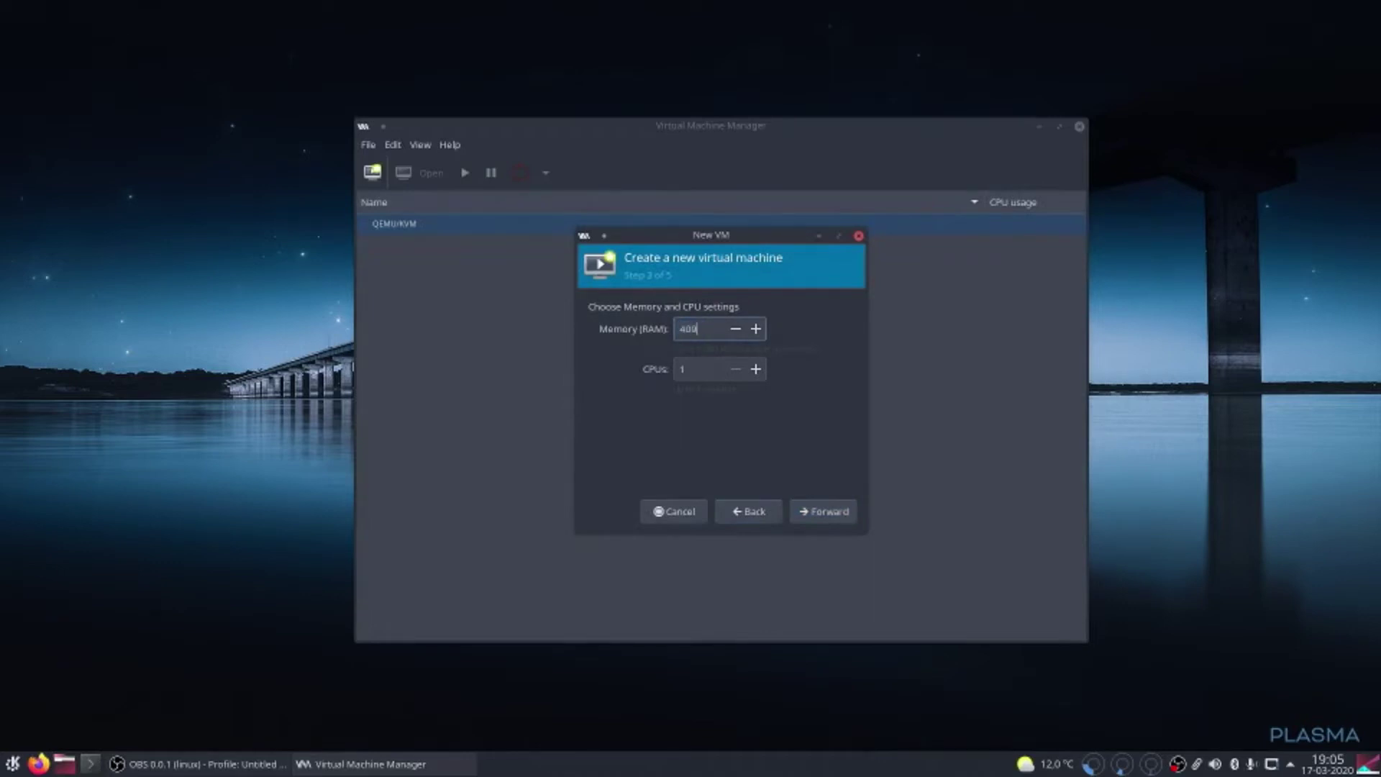
key(Tab)
text(2)
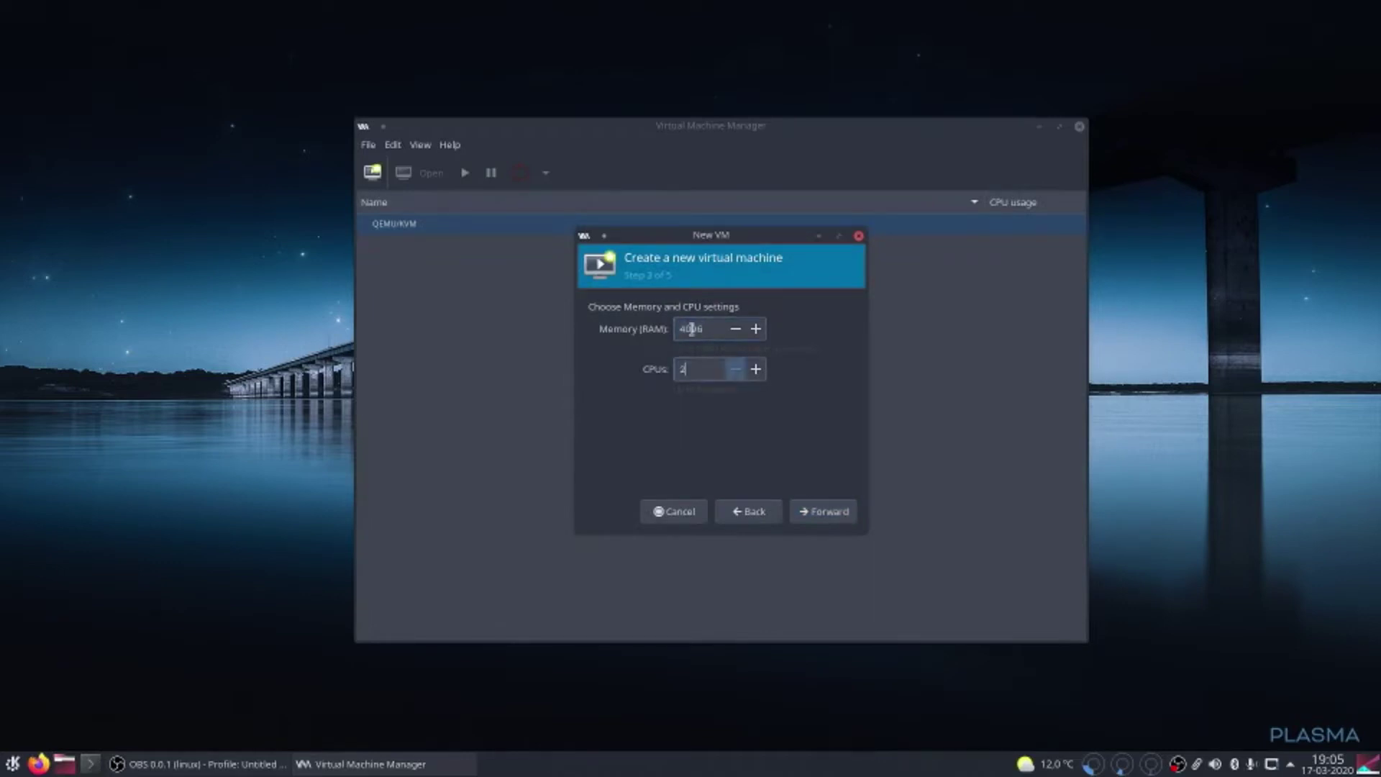
key(Tab)
click(824, 518)
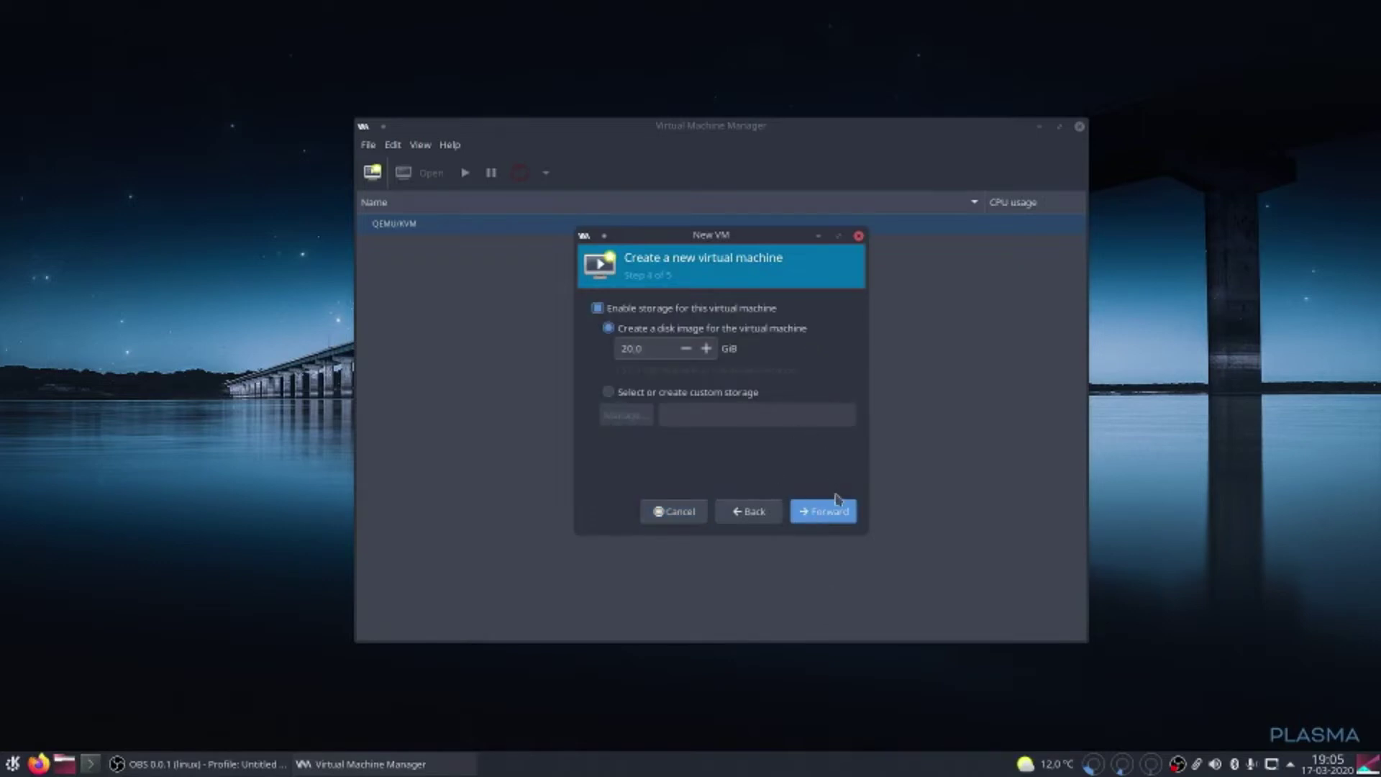
click(834, 518)
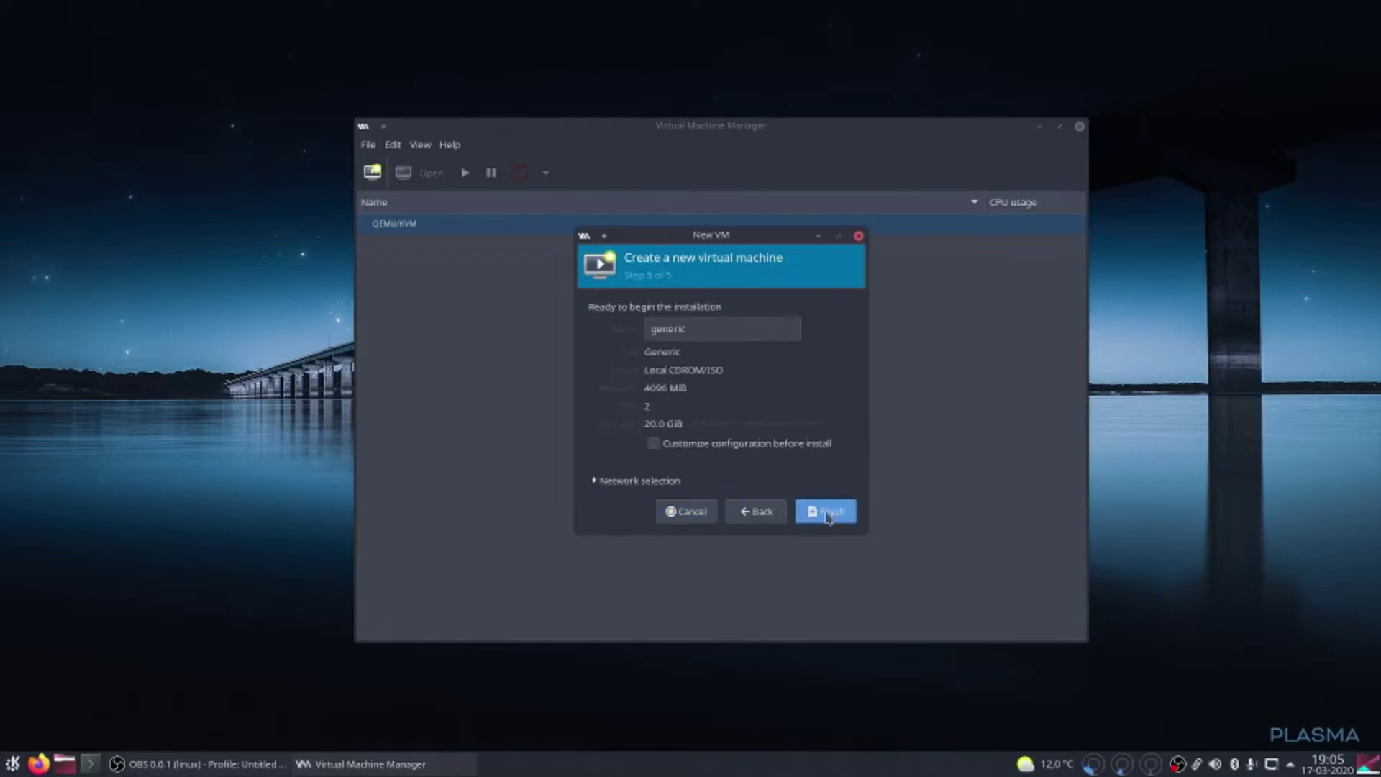
- Name the virtual machine Fedora32 and finish the wizard with customizing the configuration before install enabled
click(694, 328)
double_click(694, 328)
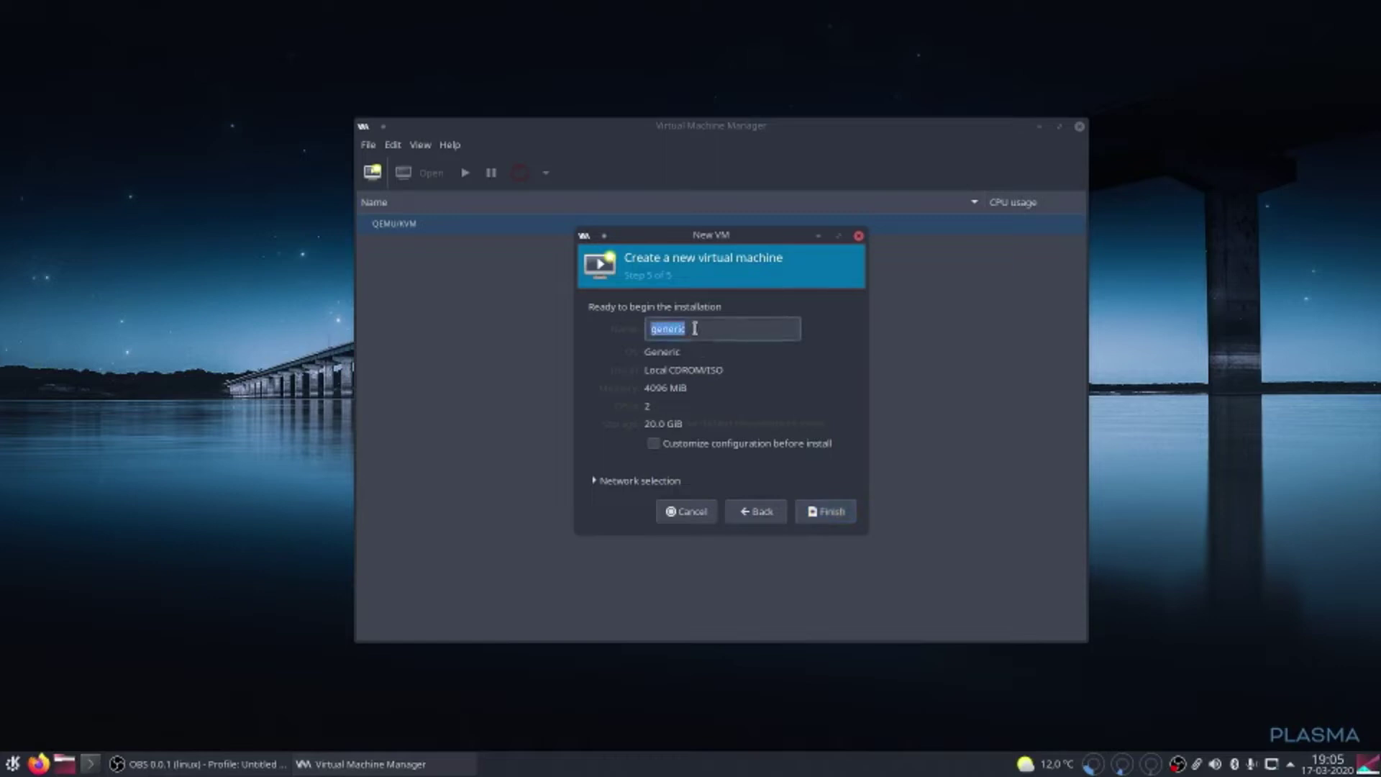
text(Fedora32)
click(654, 445)
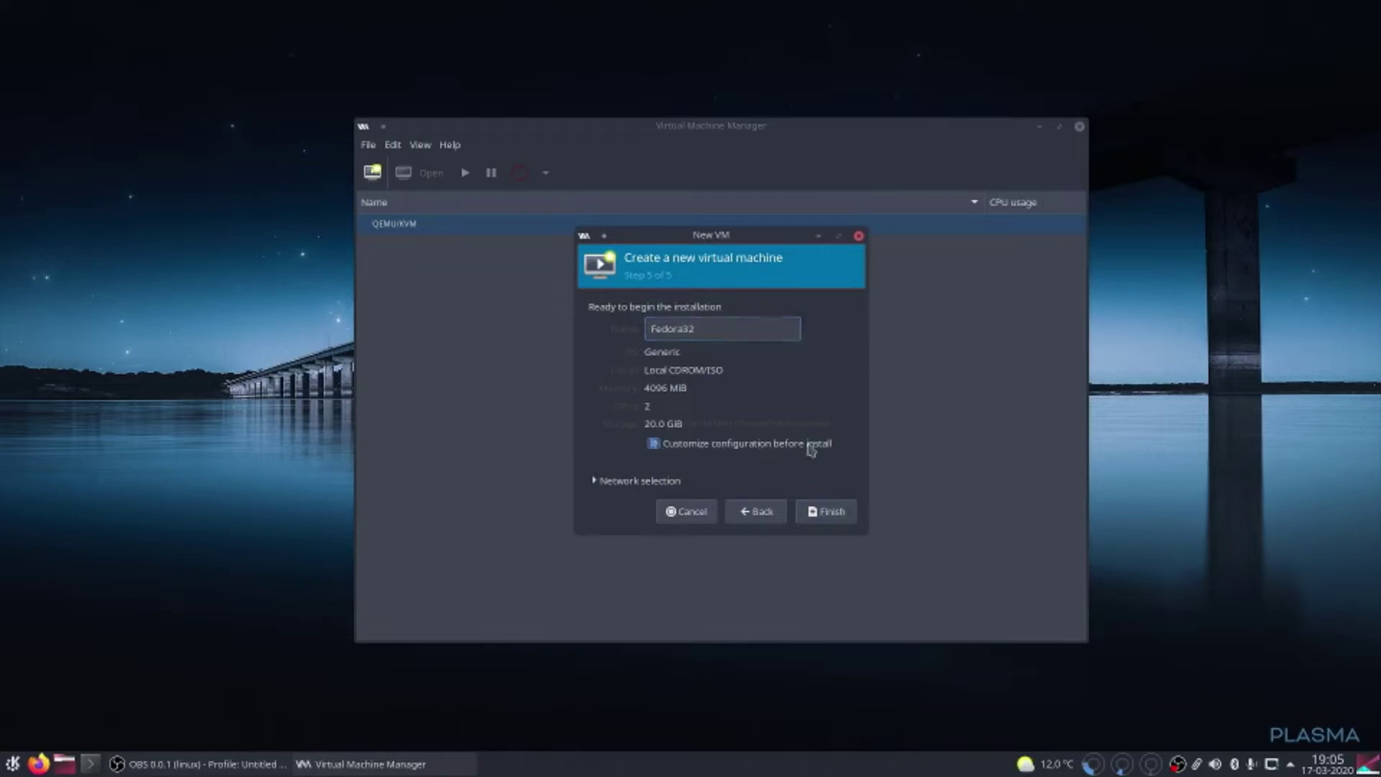
click(834, 519)
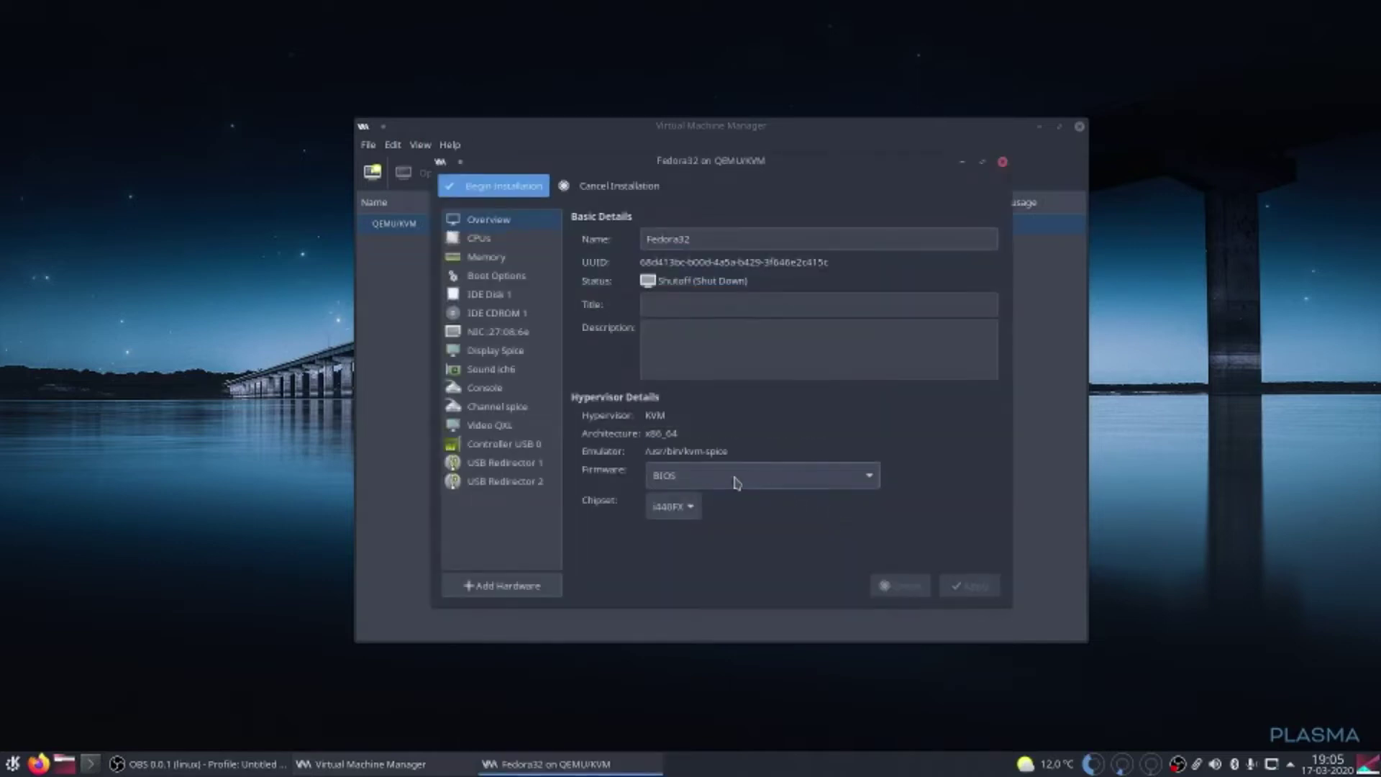
- Set the Fedora32 firmware to UEFI x86_64: /usr/share/OVMF/OVMF_CODE.fd, apply it and begin the installation
click(737, 478)
click(838, 498)
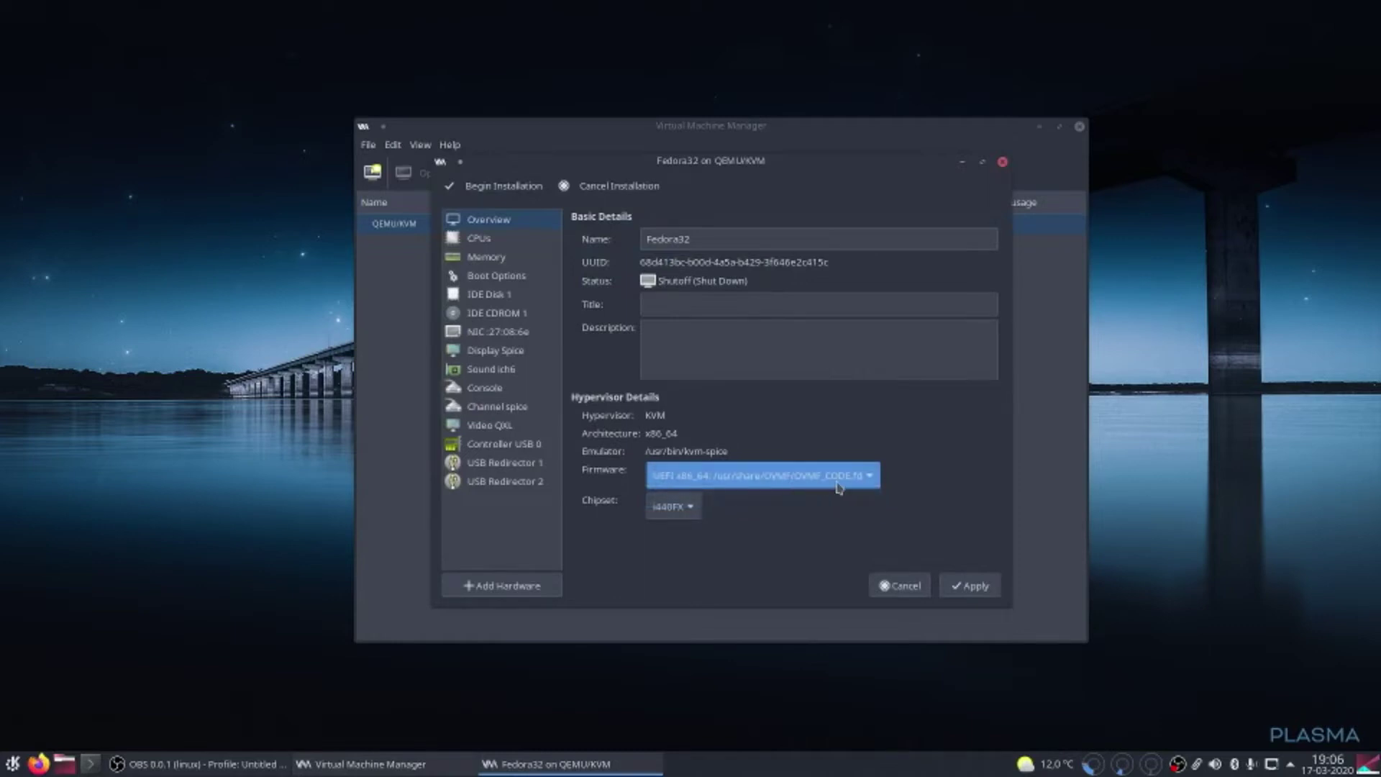
click(975, 587)
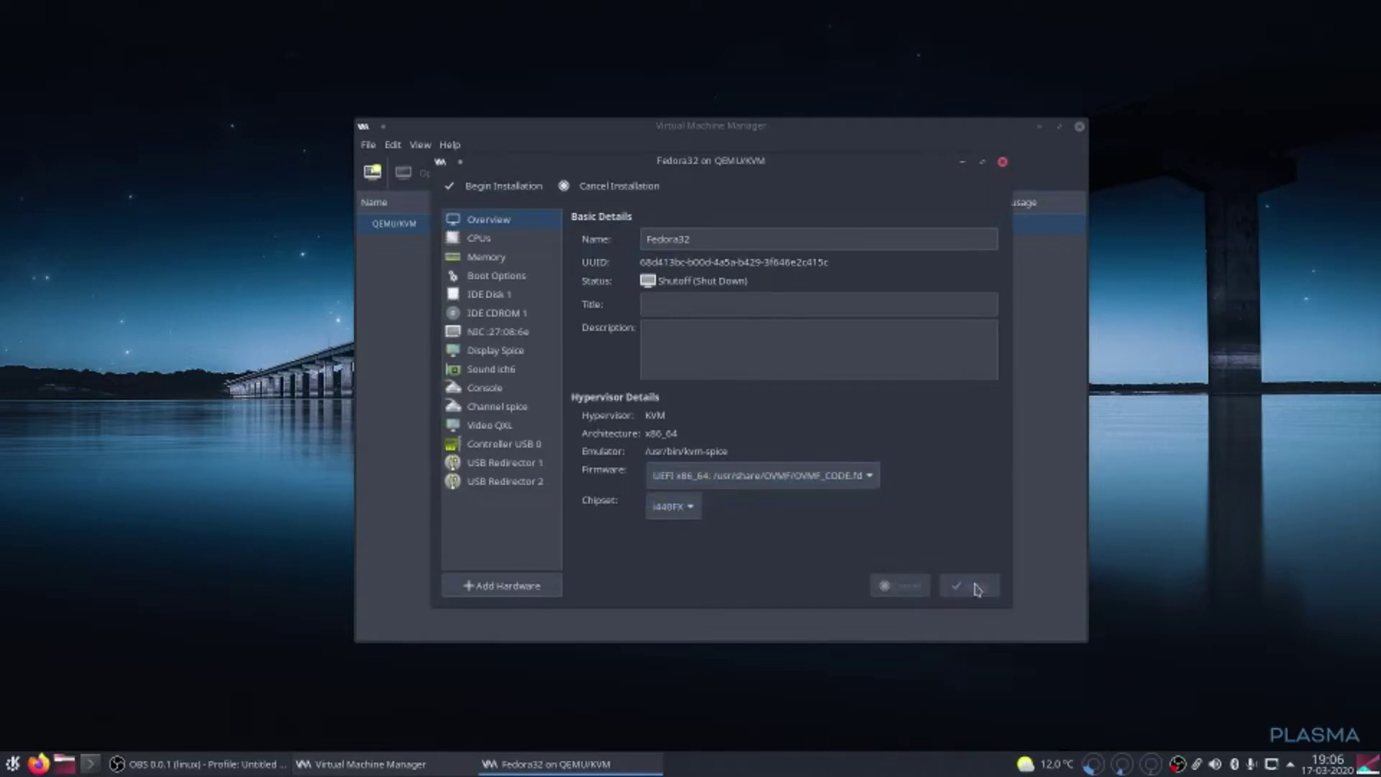
click(519, 192)
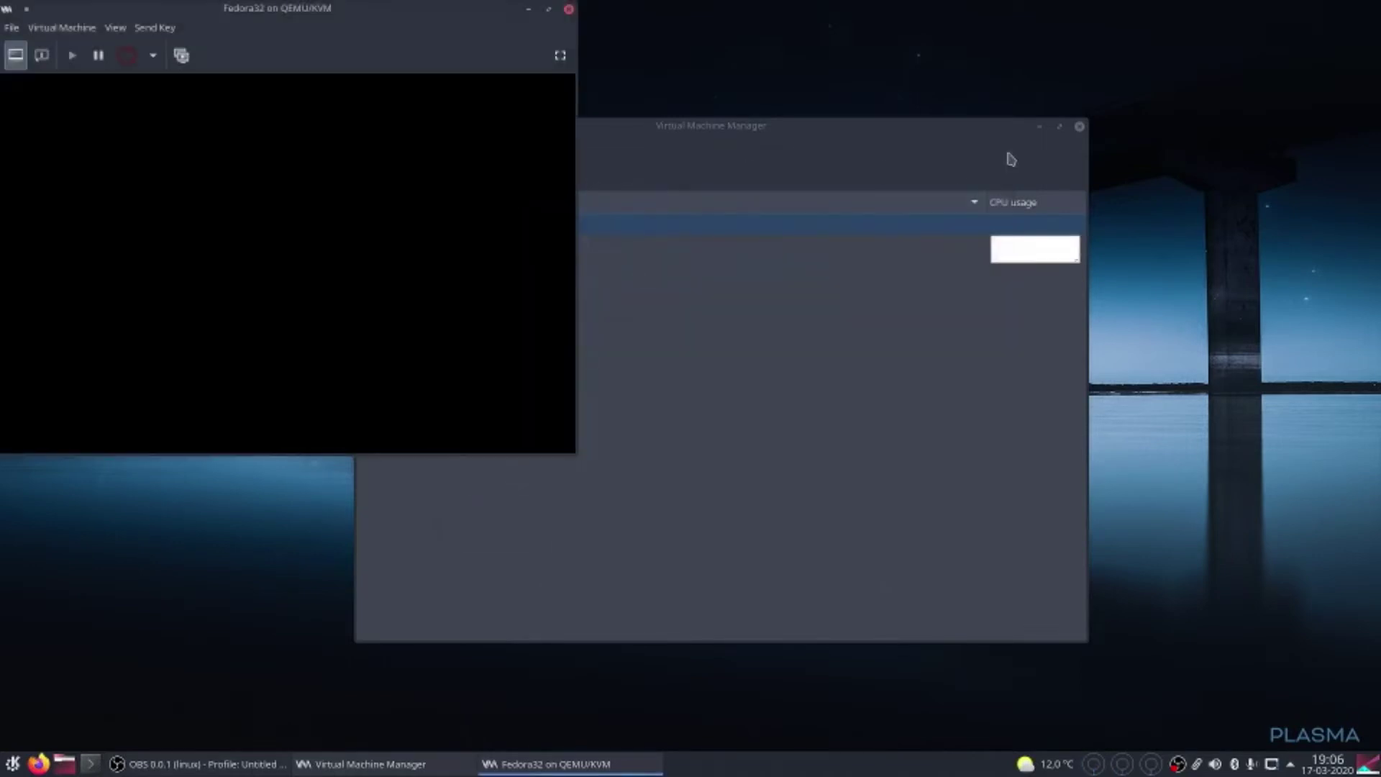
- Show the Fedora32 virtual machine in full screen and boot the Start Fedora-Workstation-Live 32_Beta entry
click(1080, 128)
drag(398, 10, 822, 82)
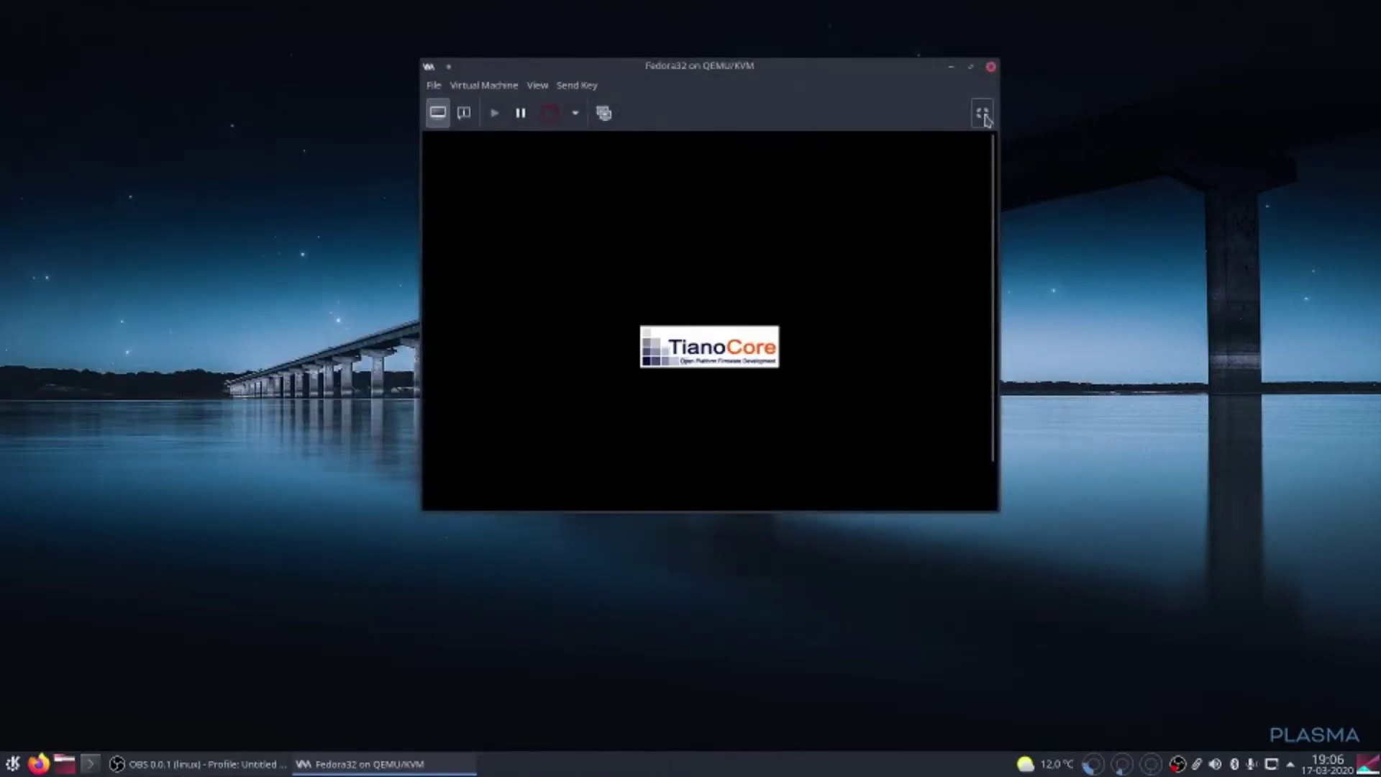
click(984, 115)
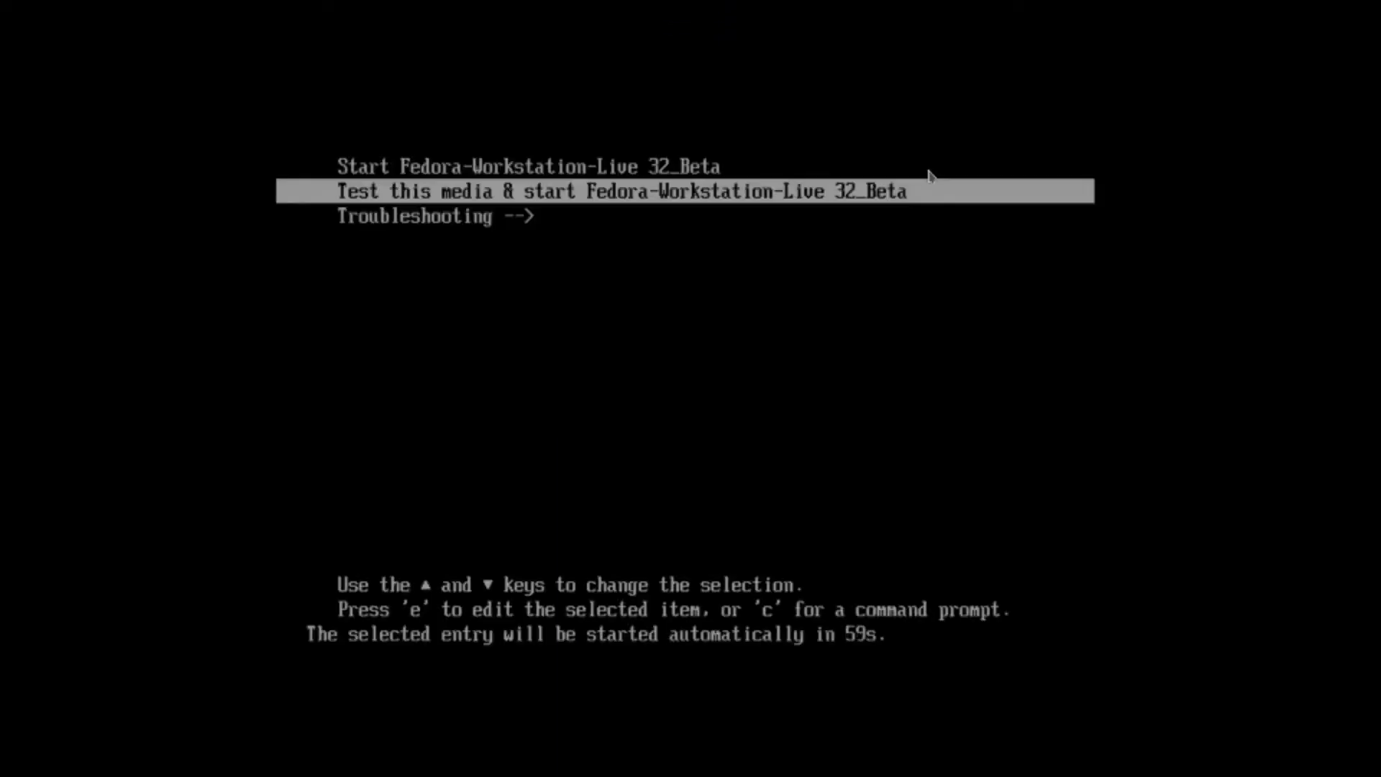
key(Up)
key(Return)
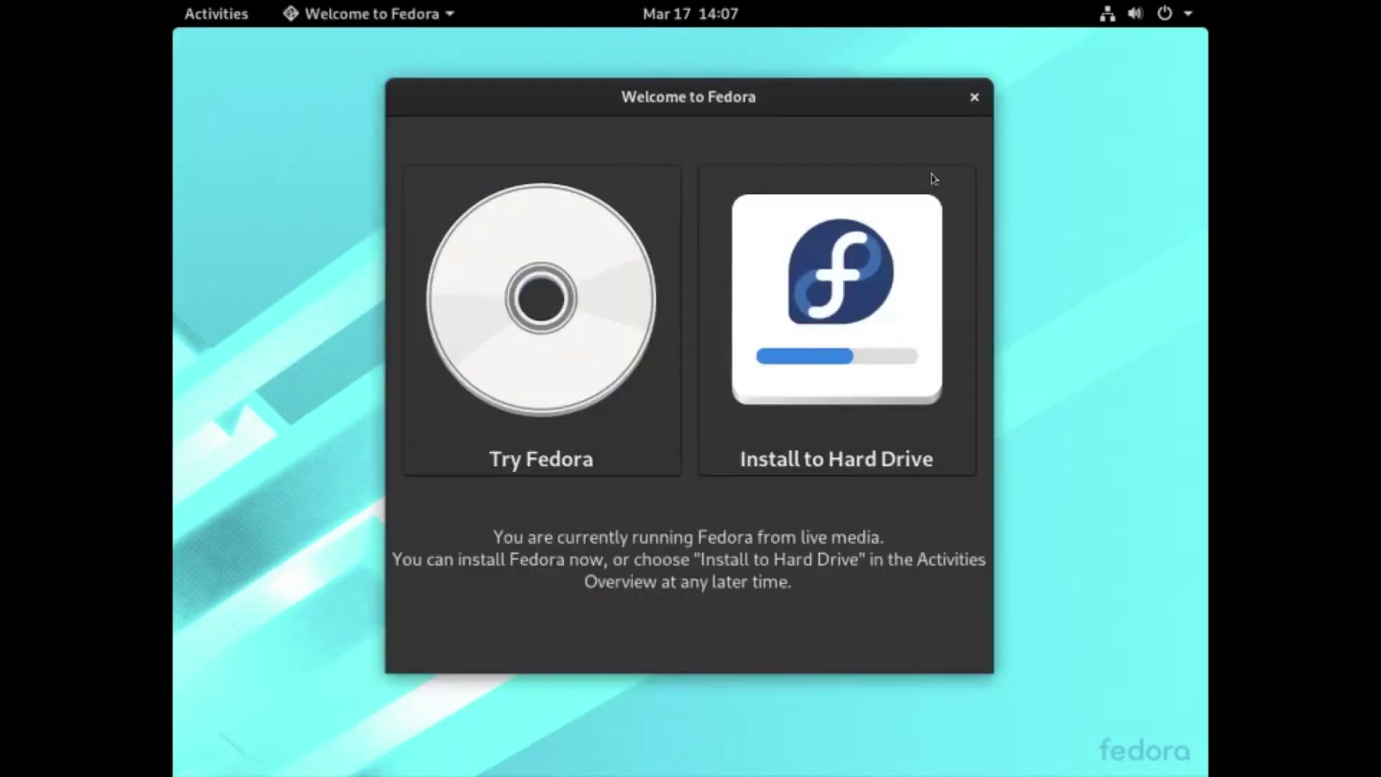
- Start the install to hard drive with English (United States) as the installation language and accept the pre-release notice
click(788, 334)
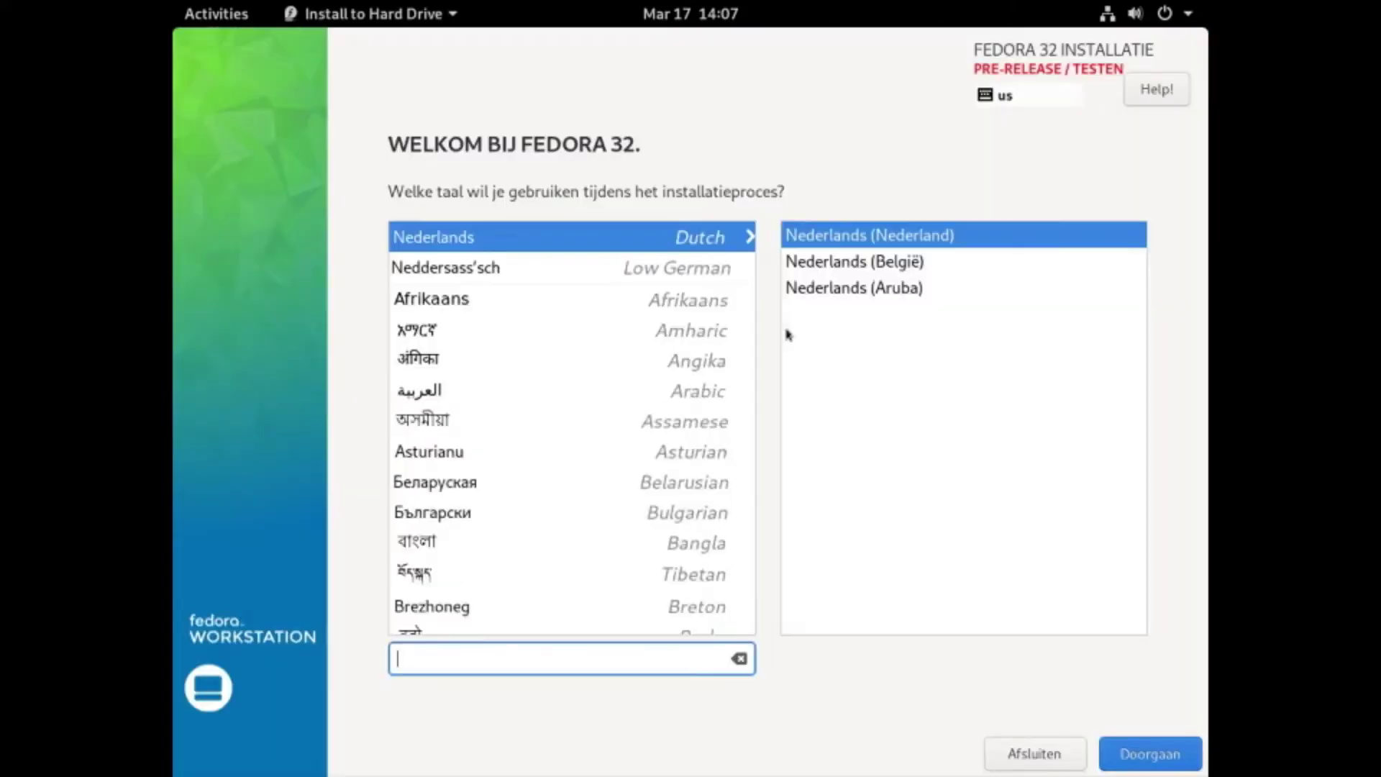
scroll(503, 441, down, 10)
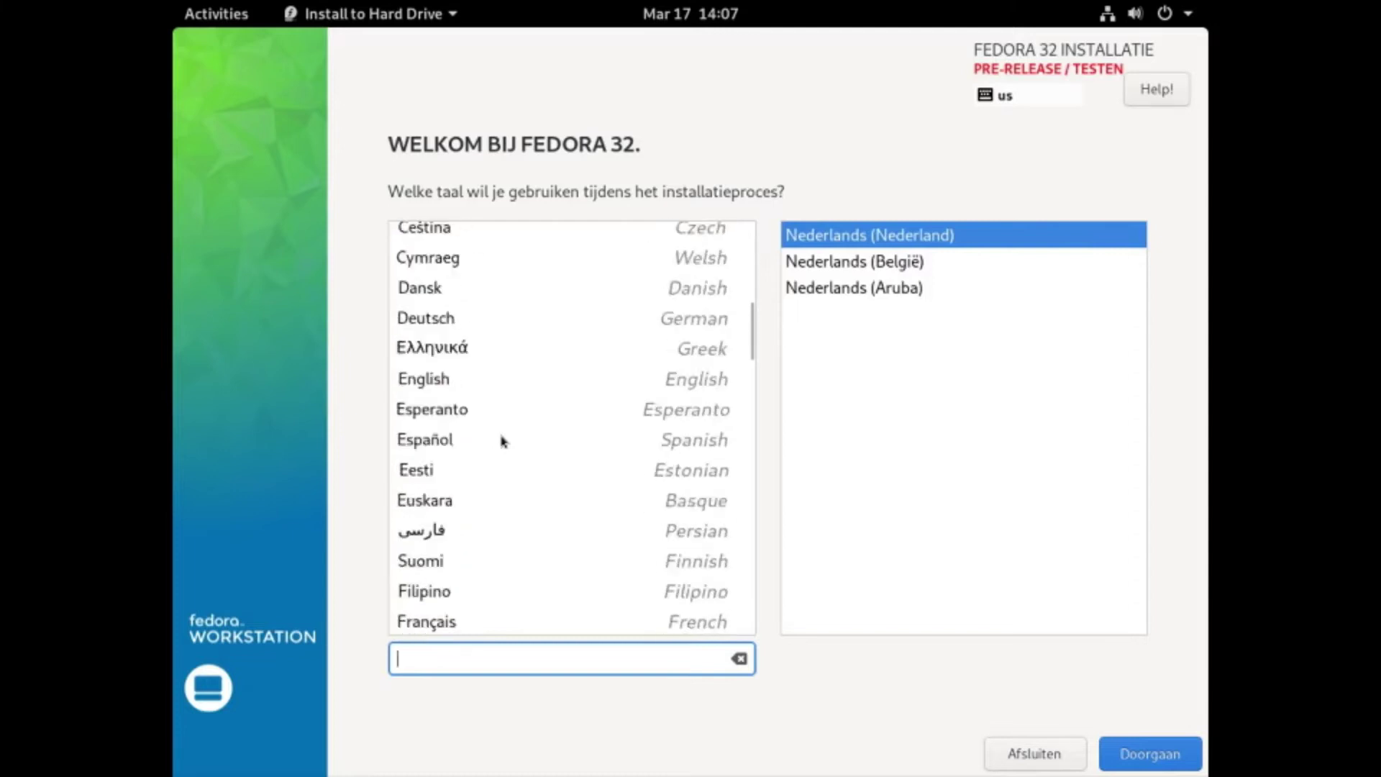
click(440, 381)
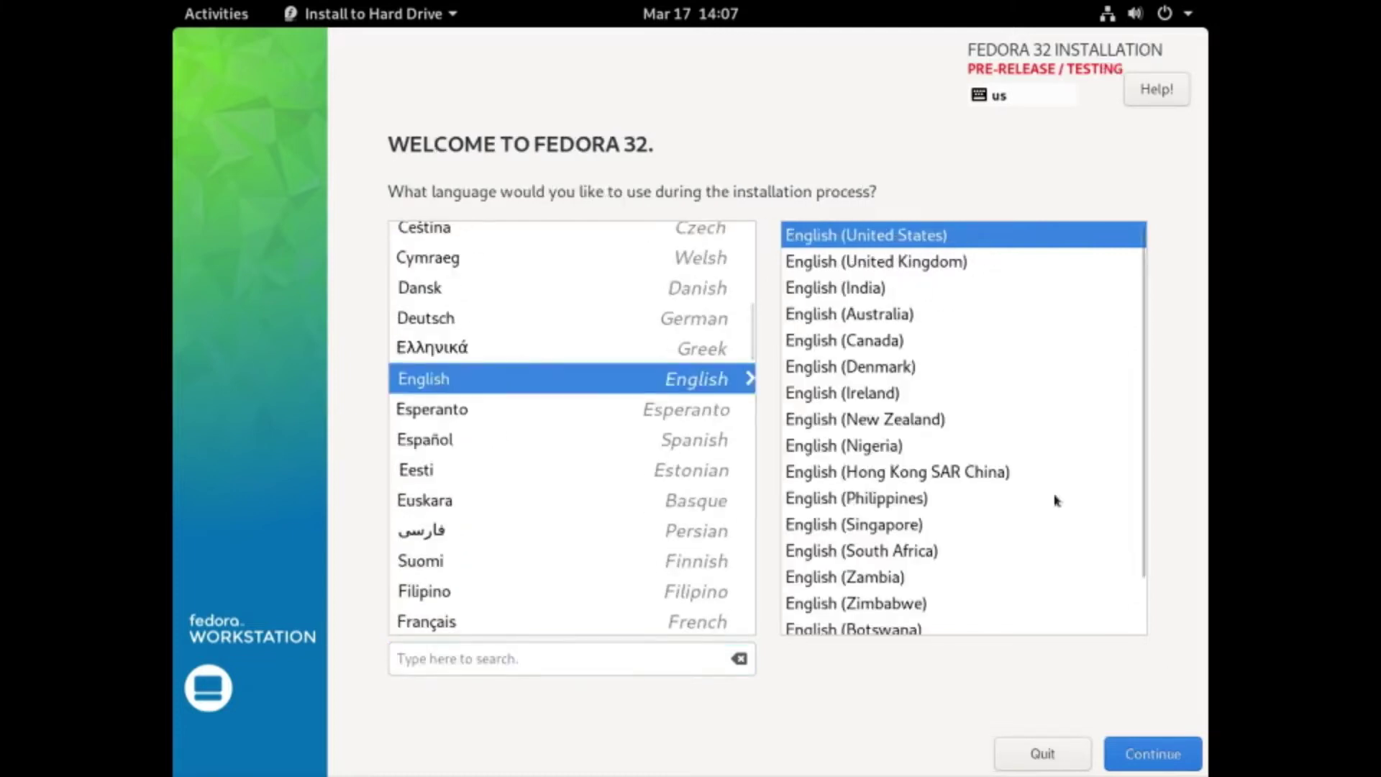
click(1179, 762)
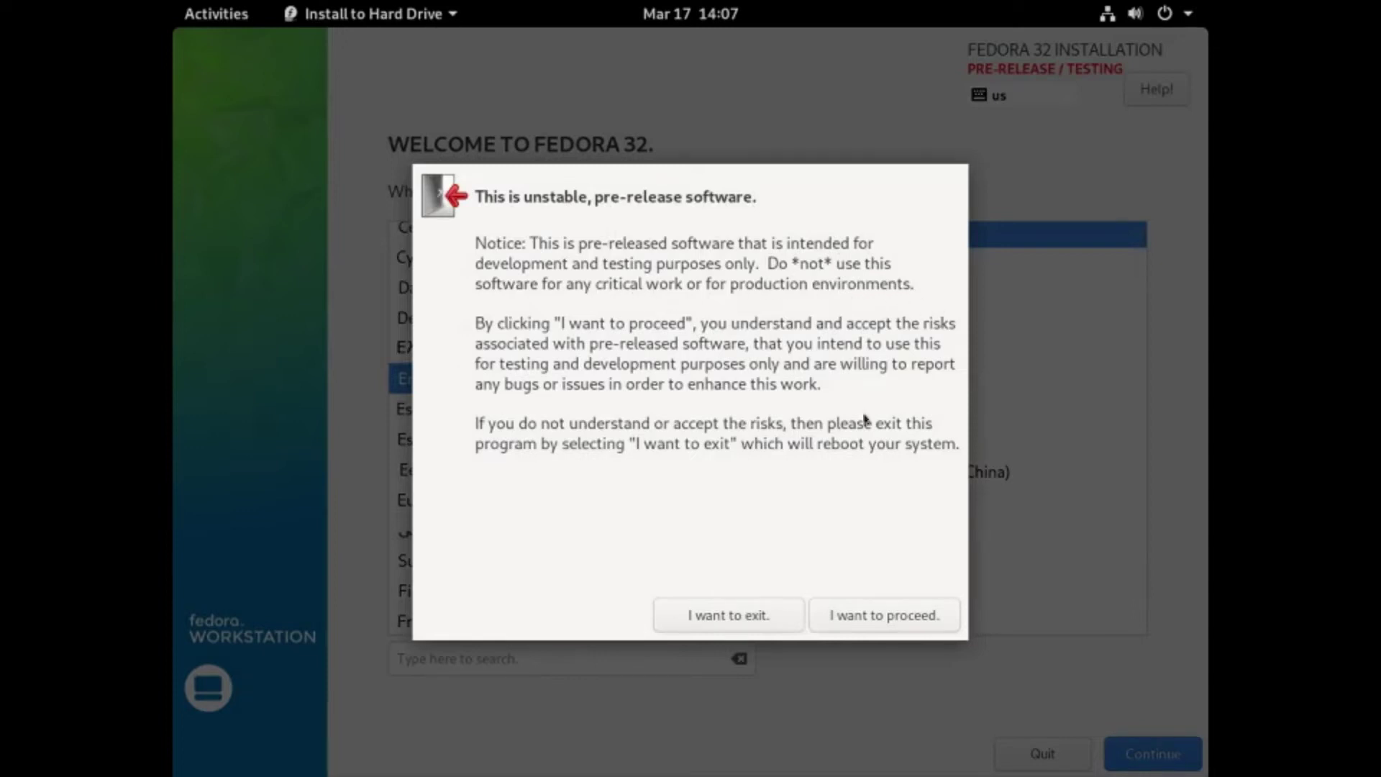
click(884, 616)
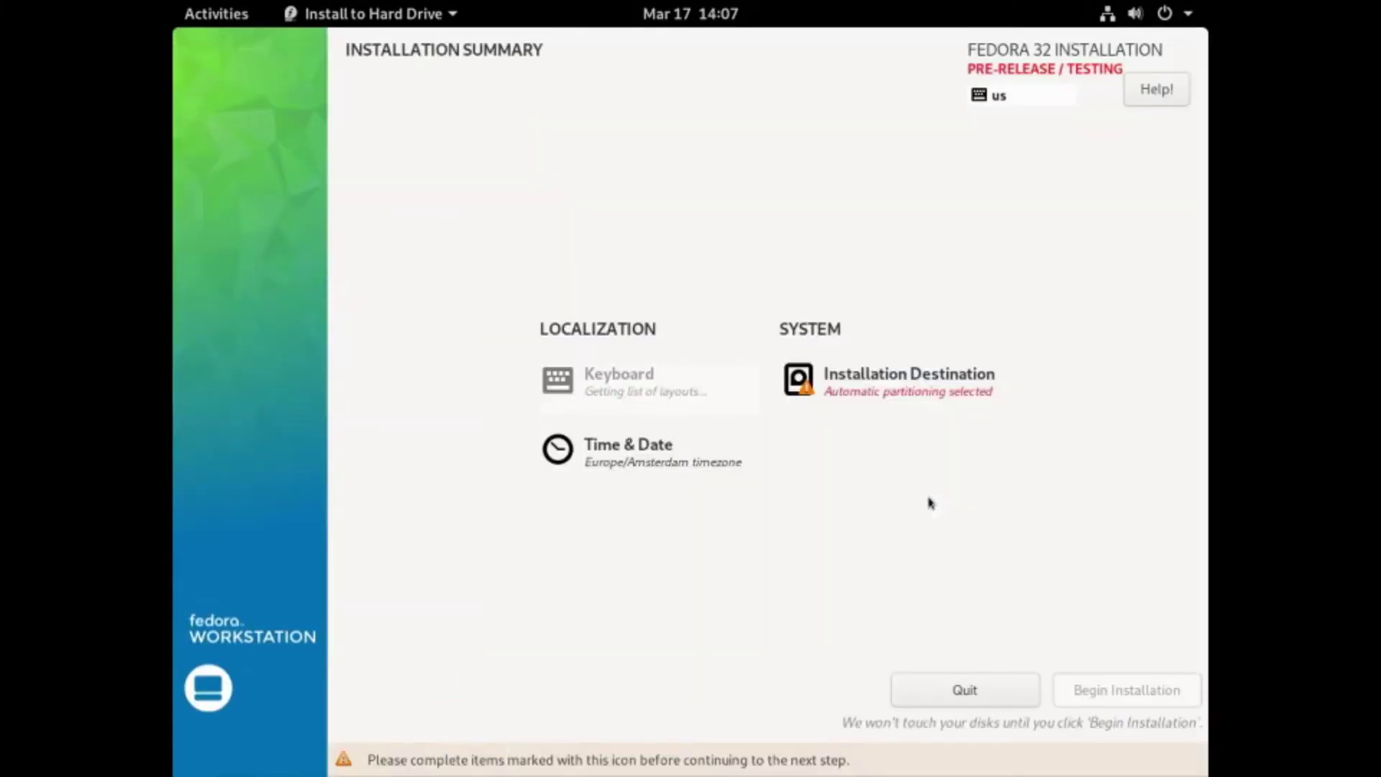
- Accept the ATA QEMU HARDDISK as installation destination with automatic storage configuration and begin the Fedora installation
click(865, 386)
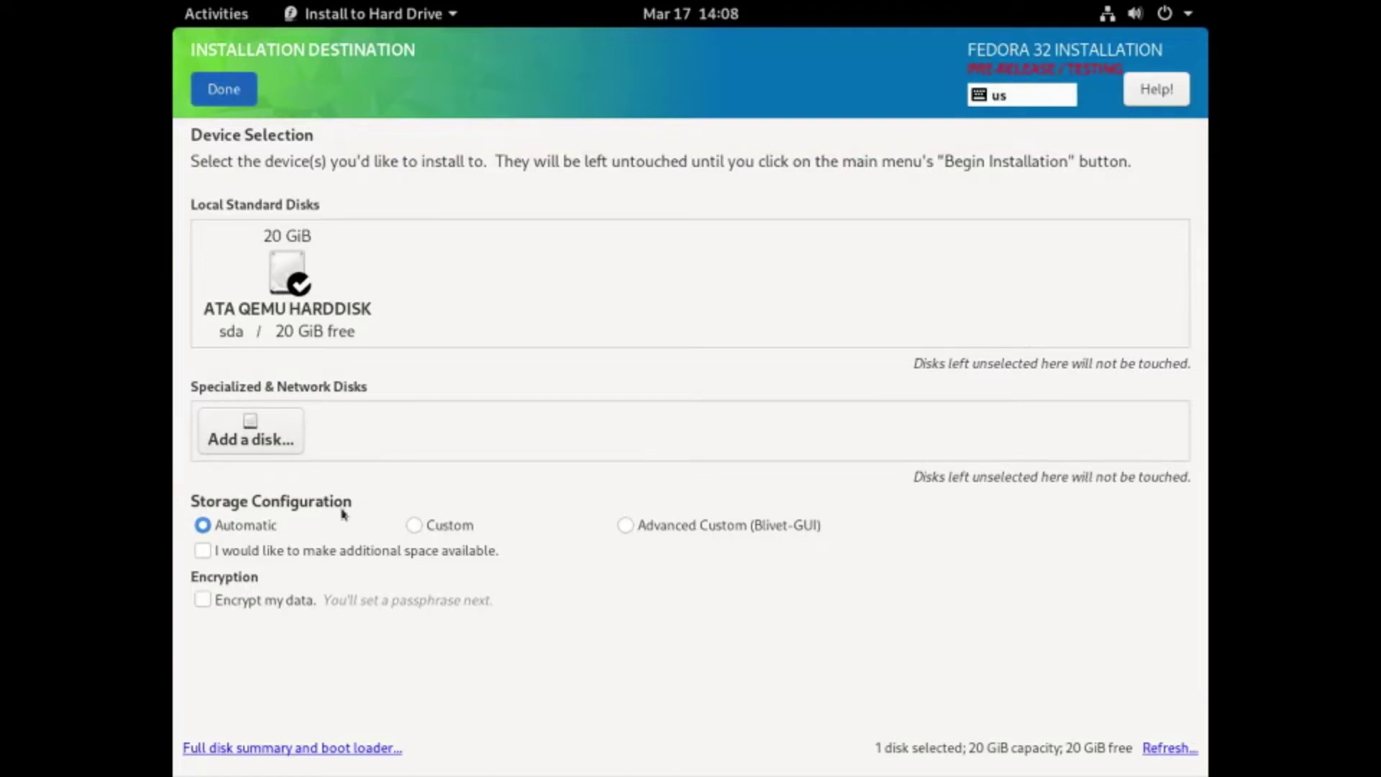
key(alt+d)
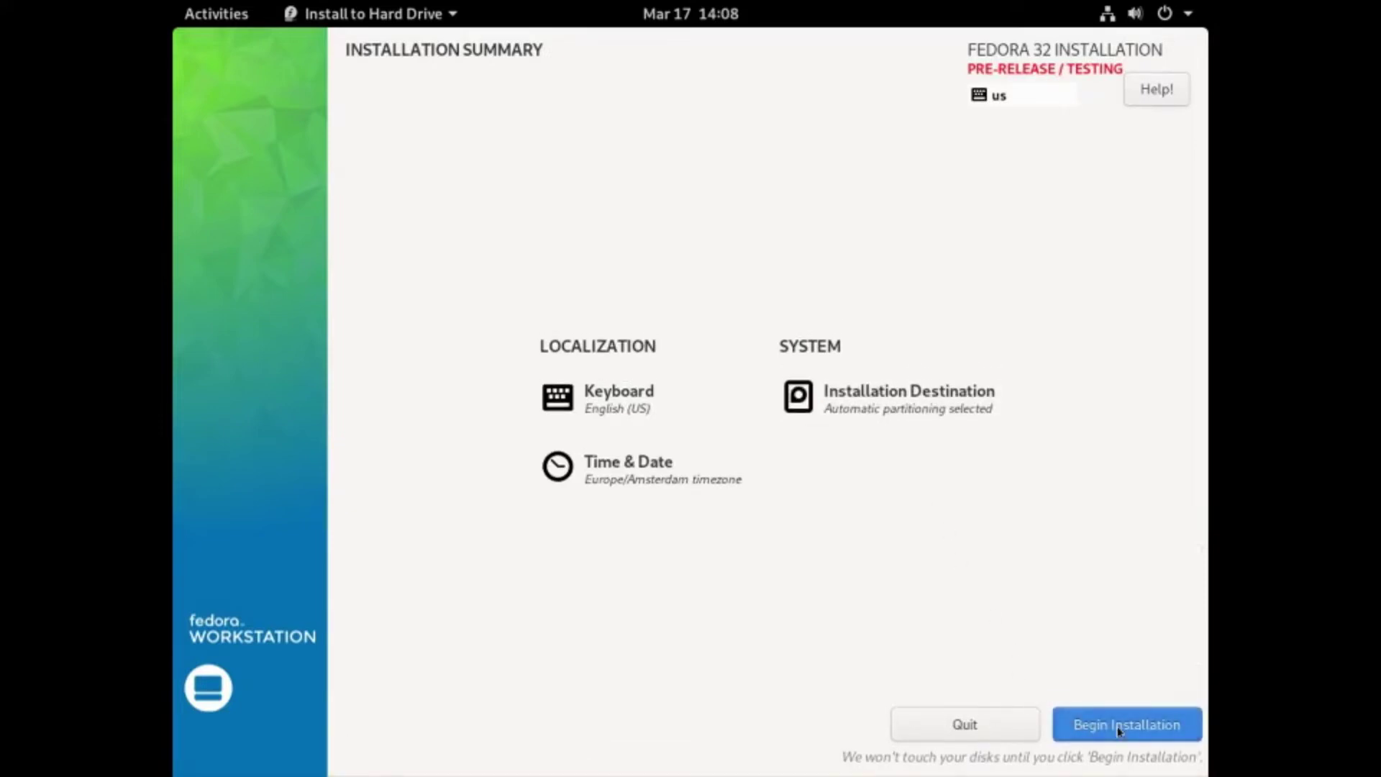
click(1119, 726)
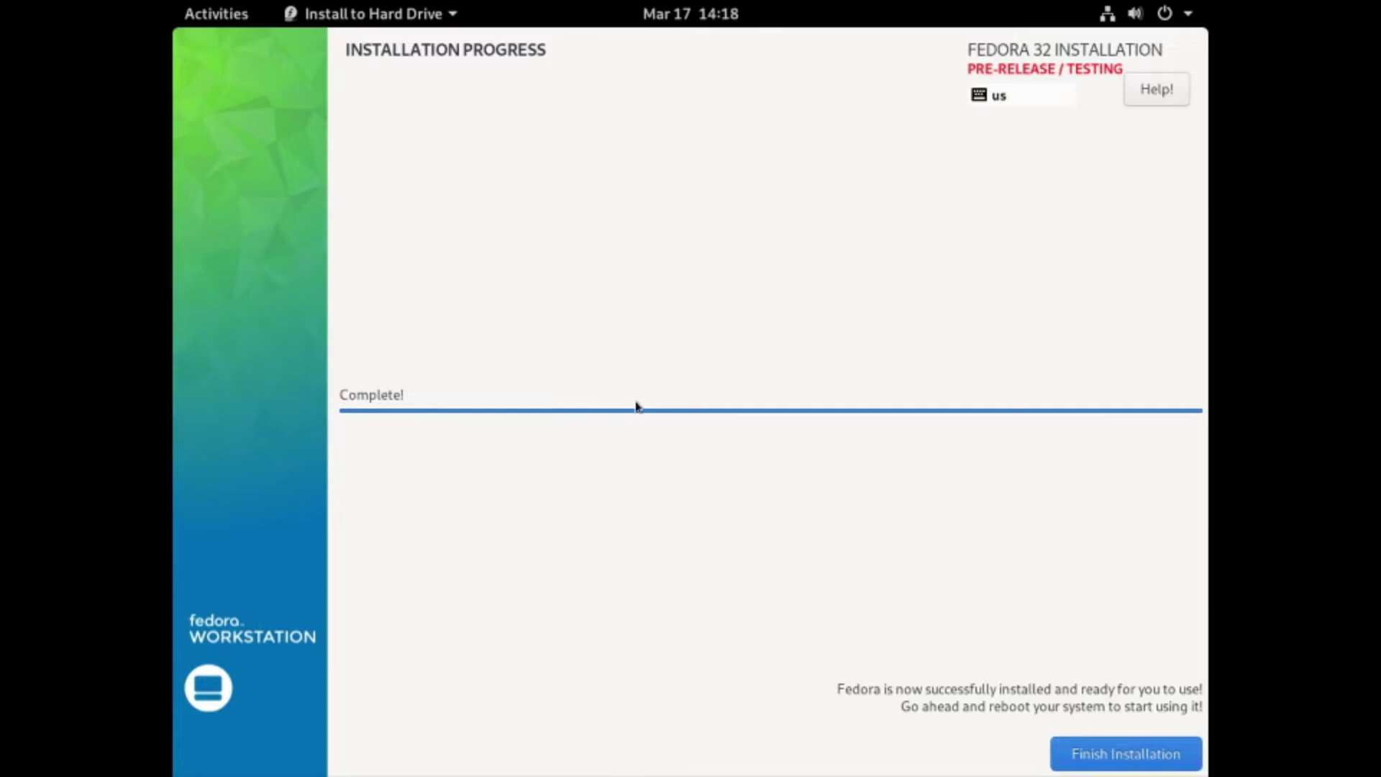
- Finish the Fedora installation, restart the live system and show the Fedora32 virtual machine in full screen
click(1140, 755)
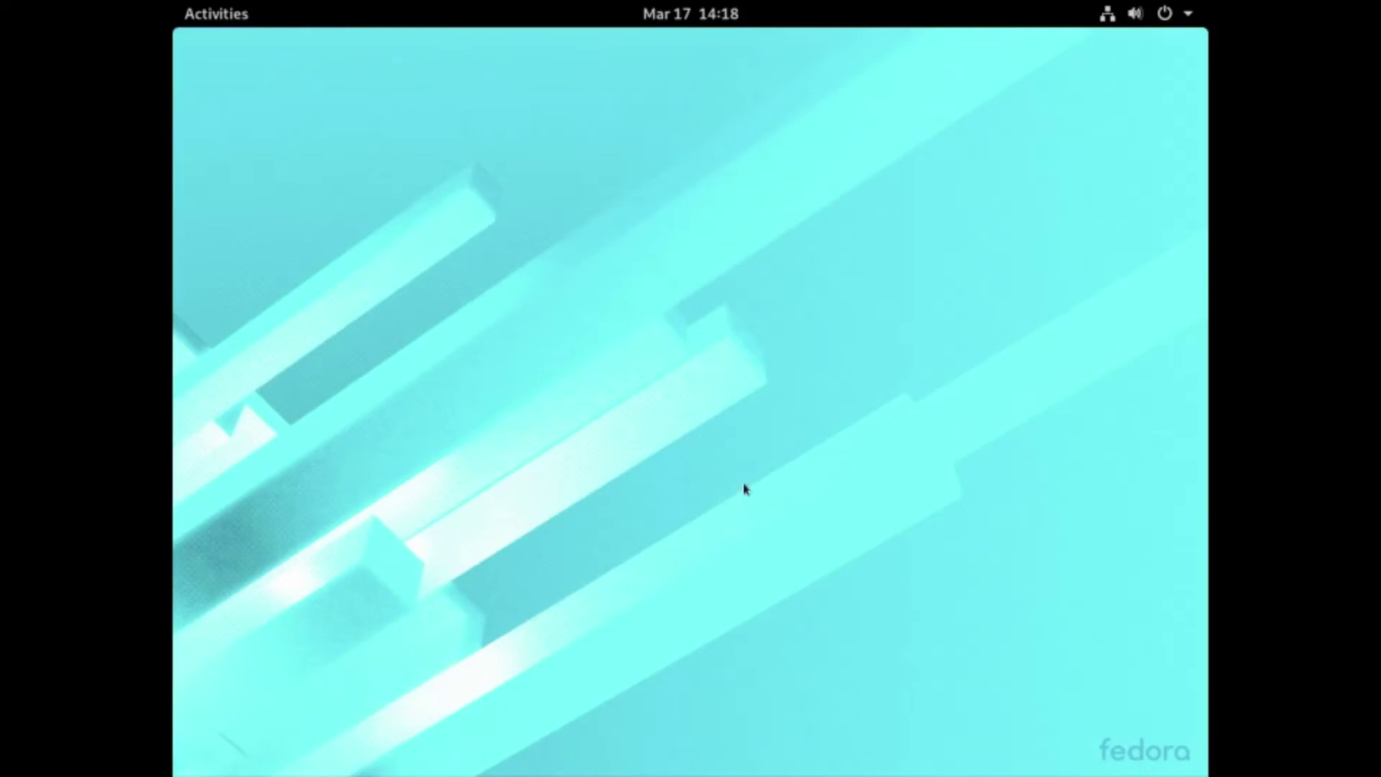
click(1188, 16)
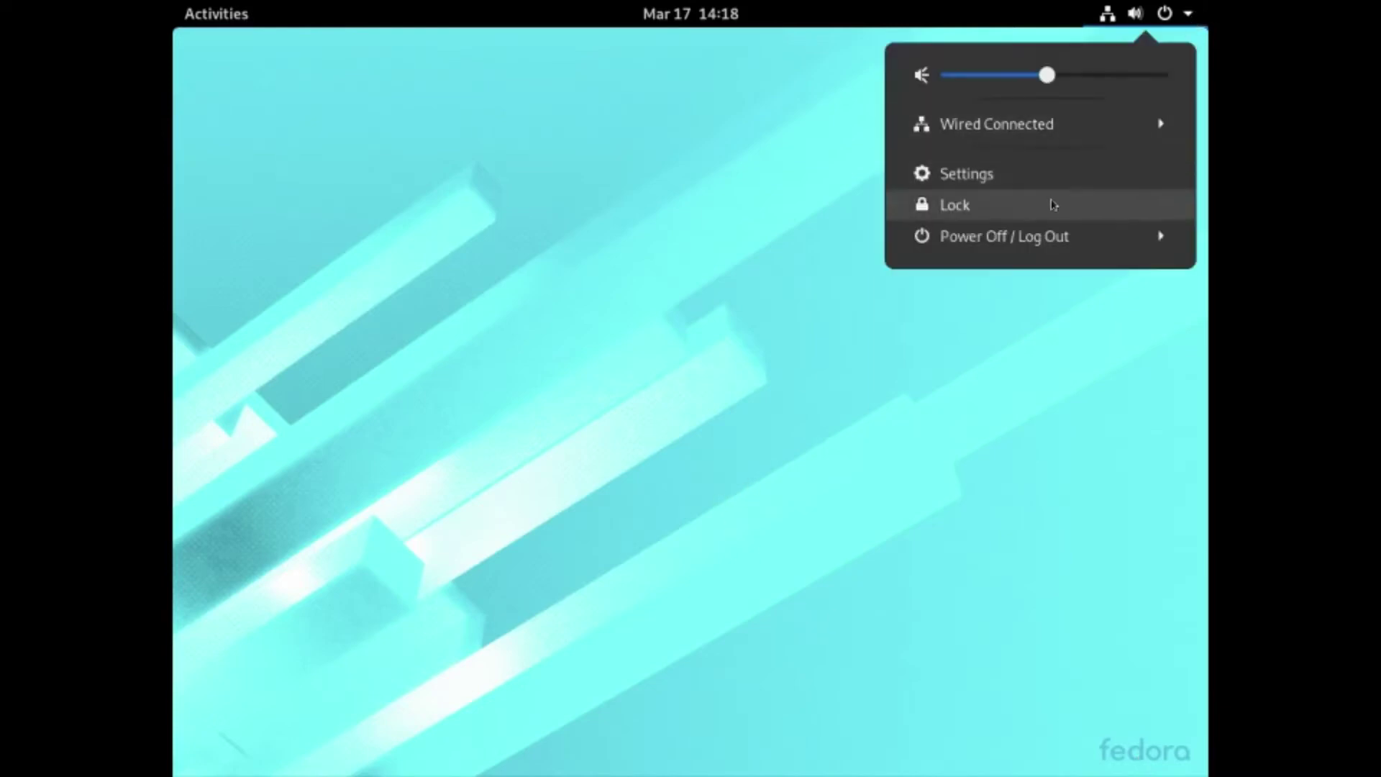
click(1050, 236)
click(1040, 347)
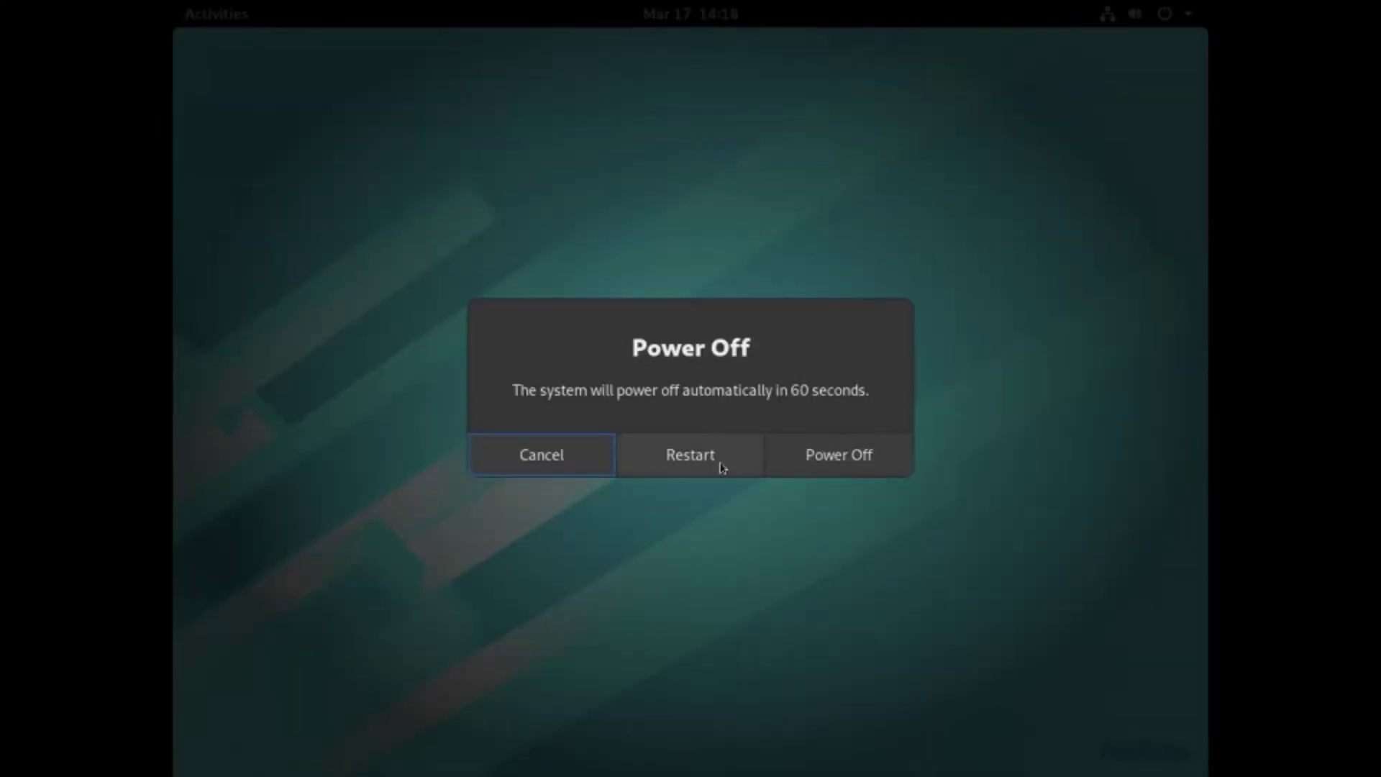
click(721, 466)
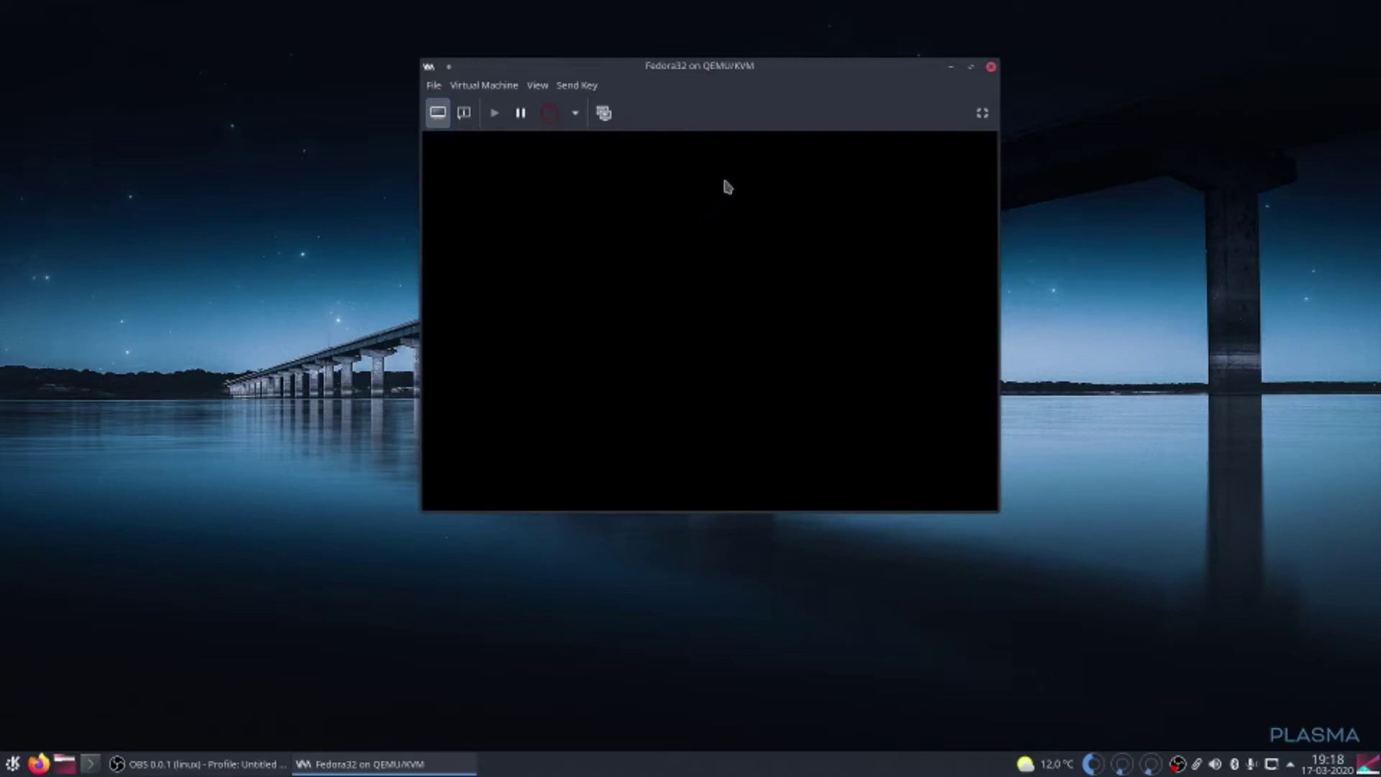
click(983, 115)
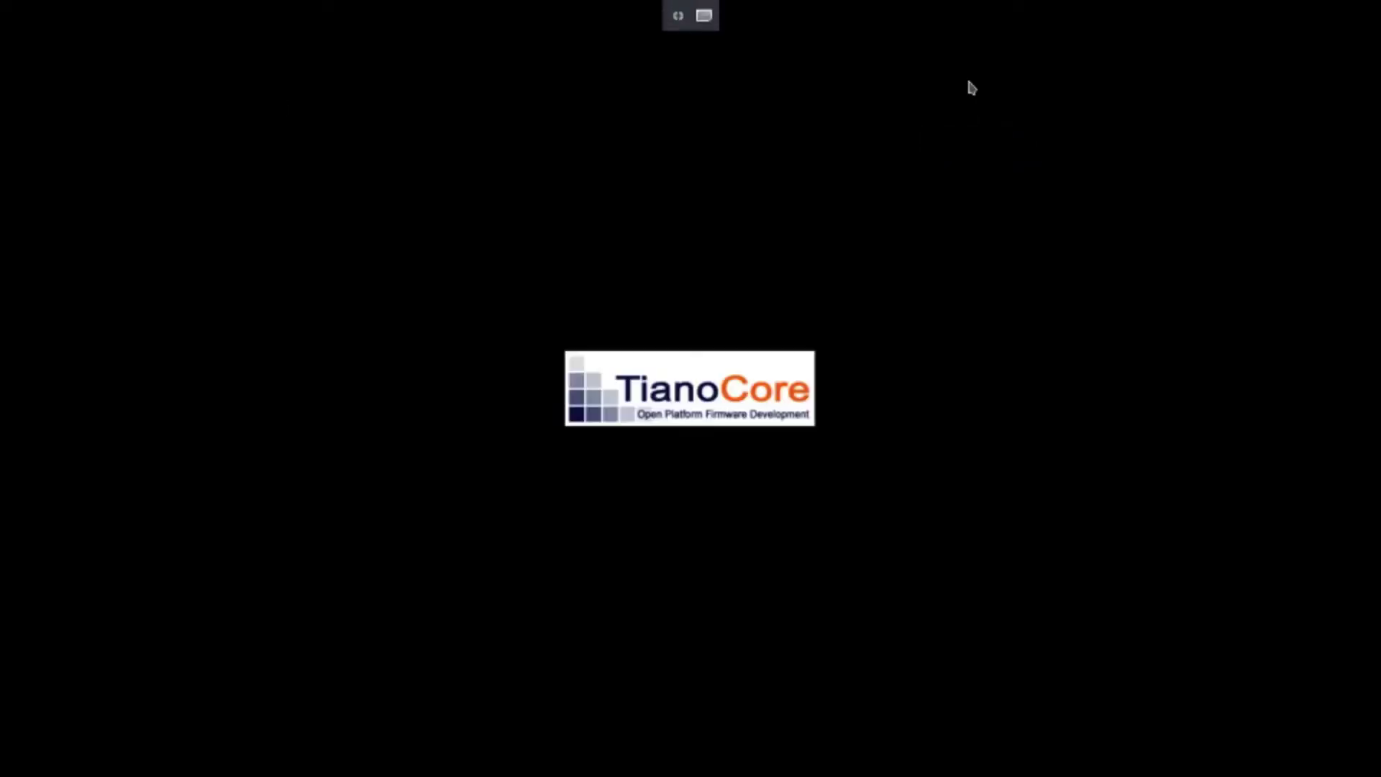
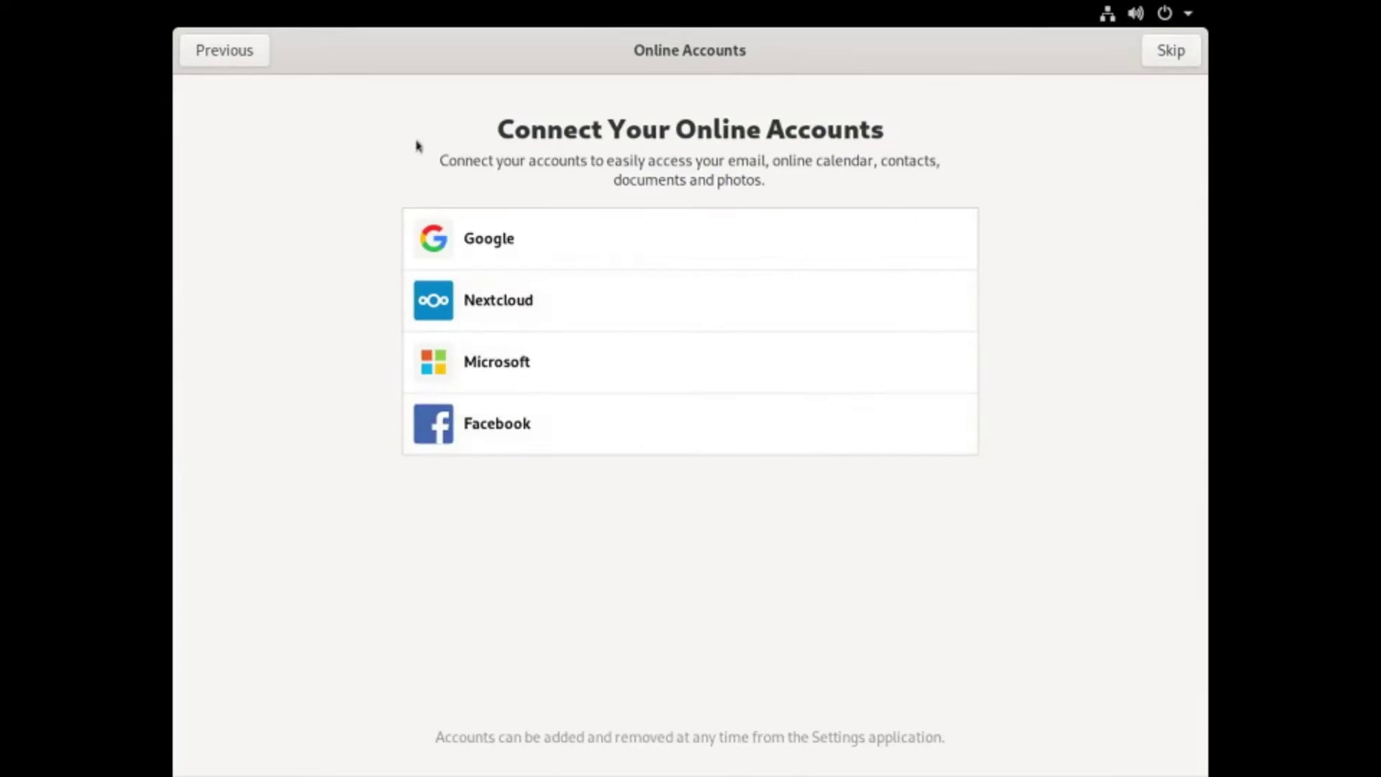
- Skip connecting online accounts and enter the new account's full name in the initial setup
click(1182, 53)
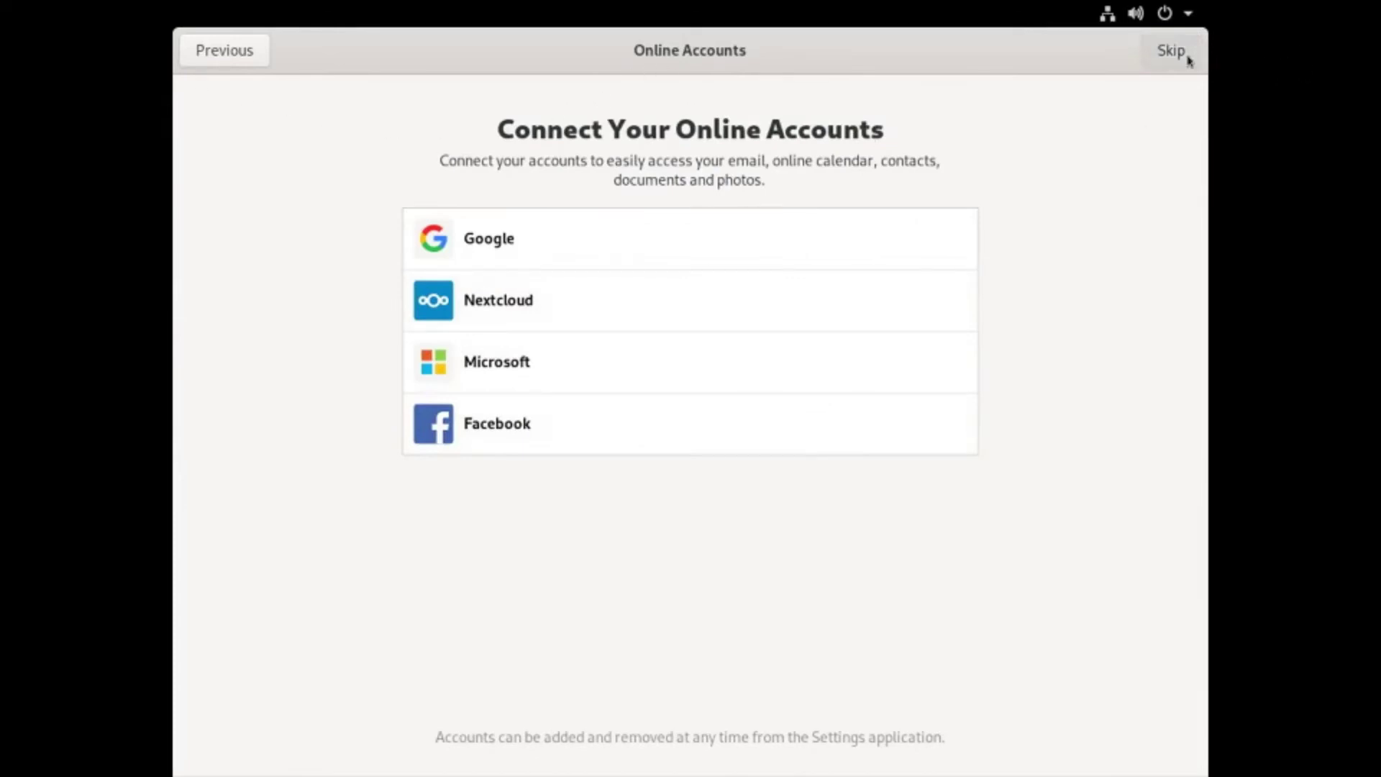
text(TDL)
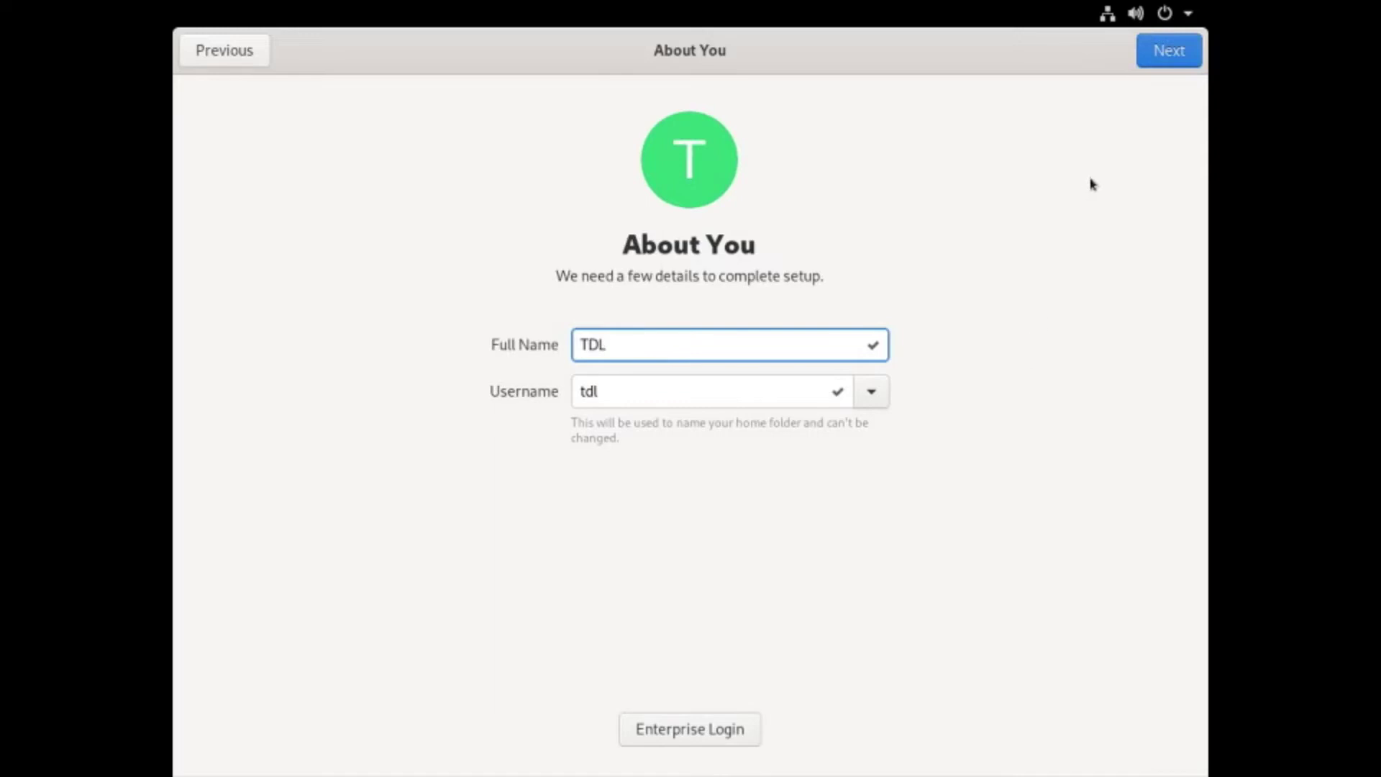
click(1165, 51)
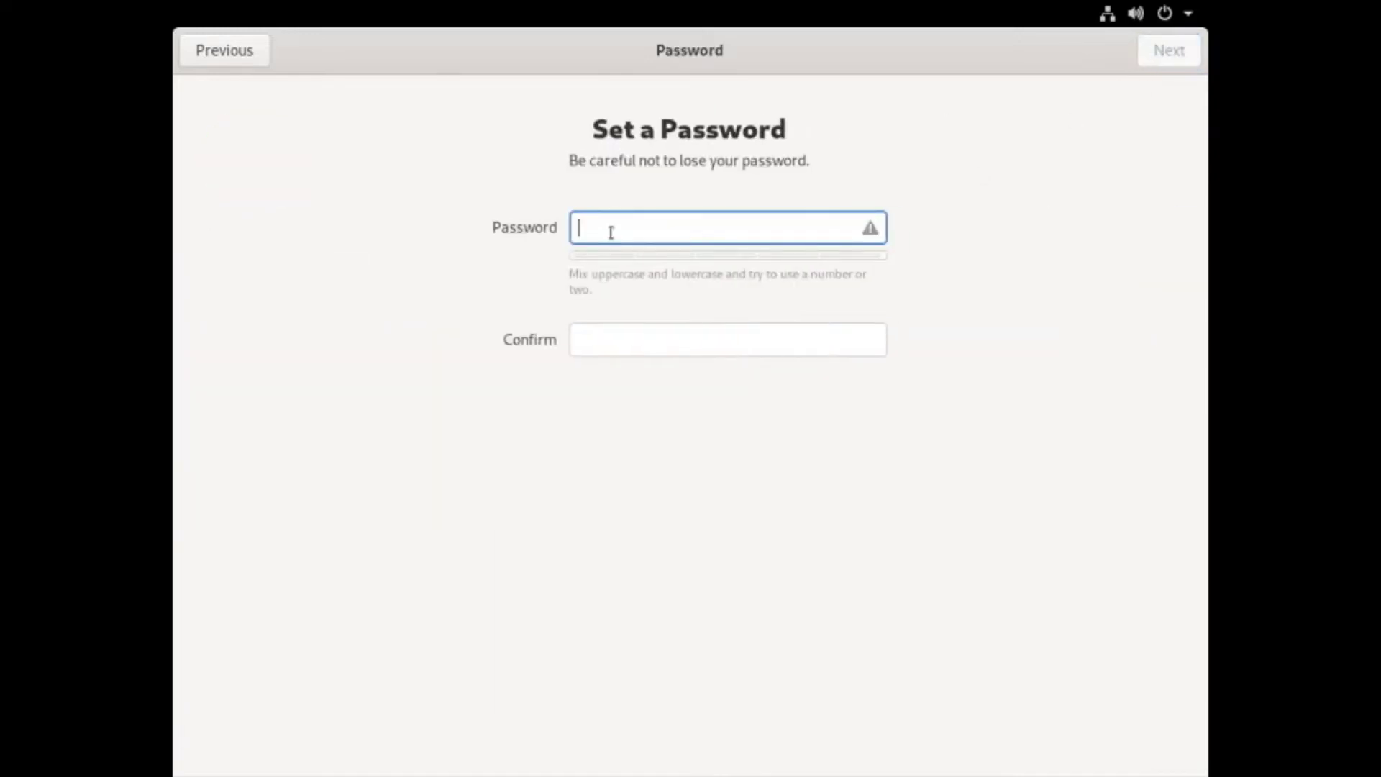
- Set and confirm the account password, complete the initial setup and start using Fedora
text(•••••••••••)
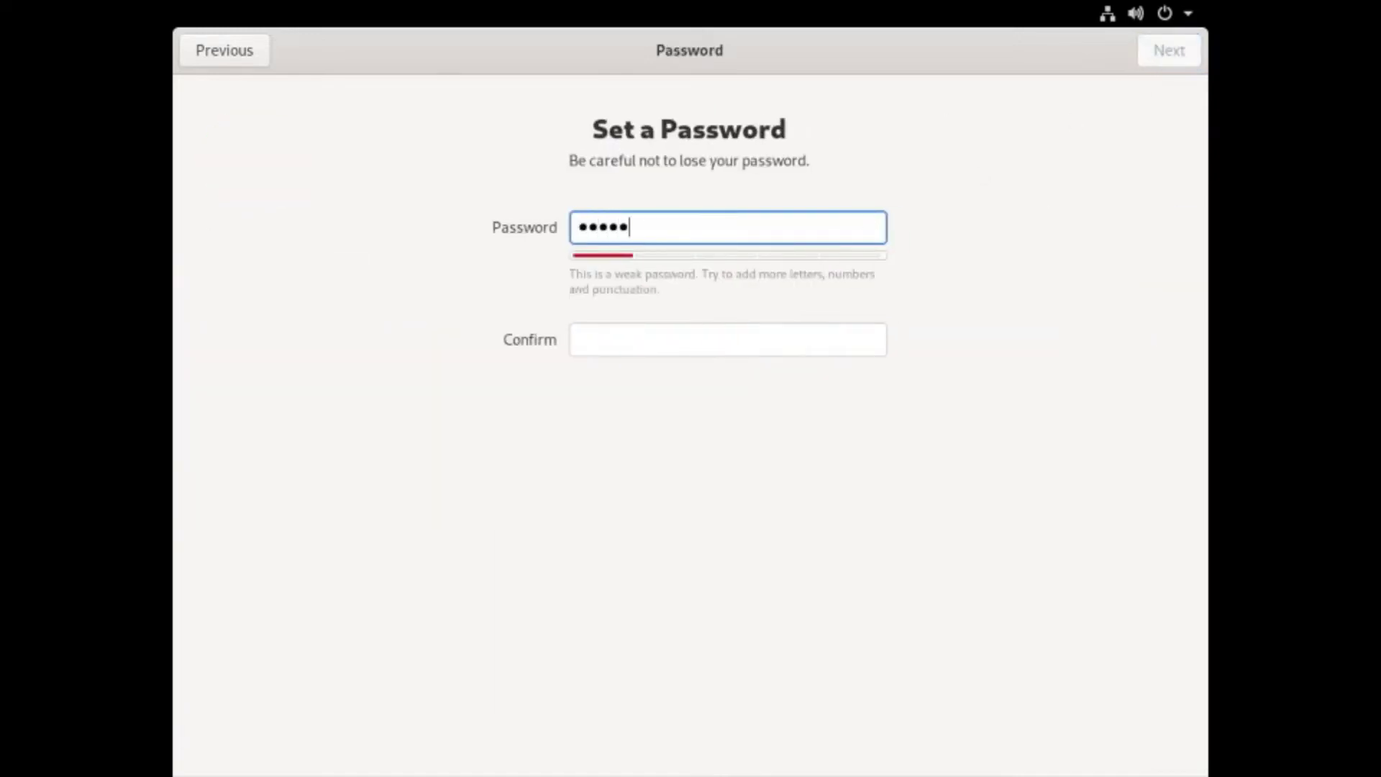
key(Tab)
text(•••••••••)
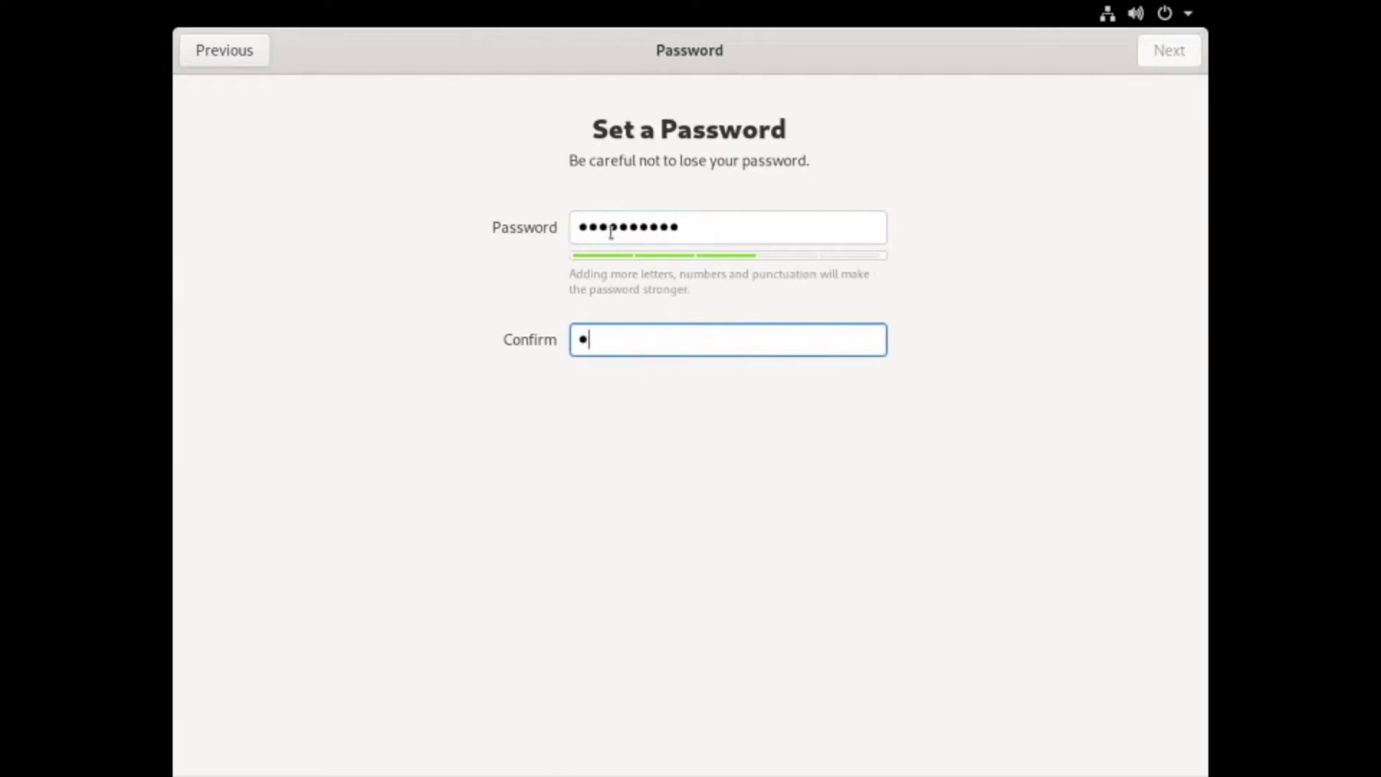
text(••)
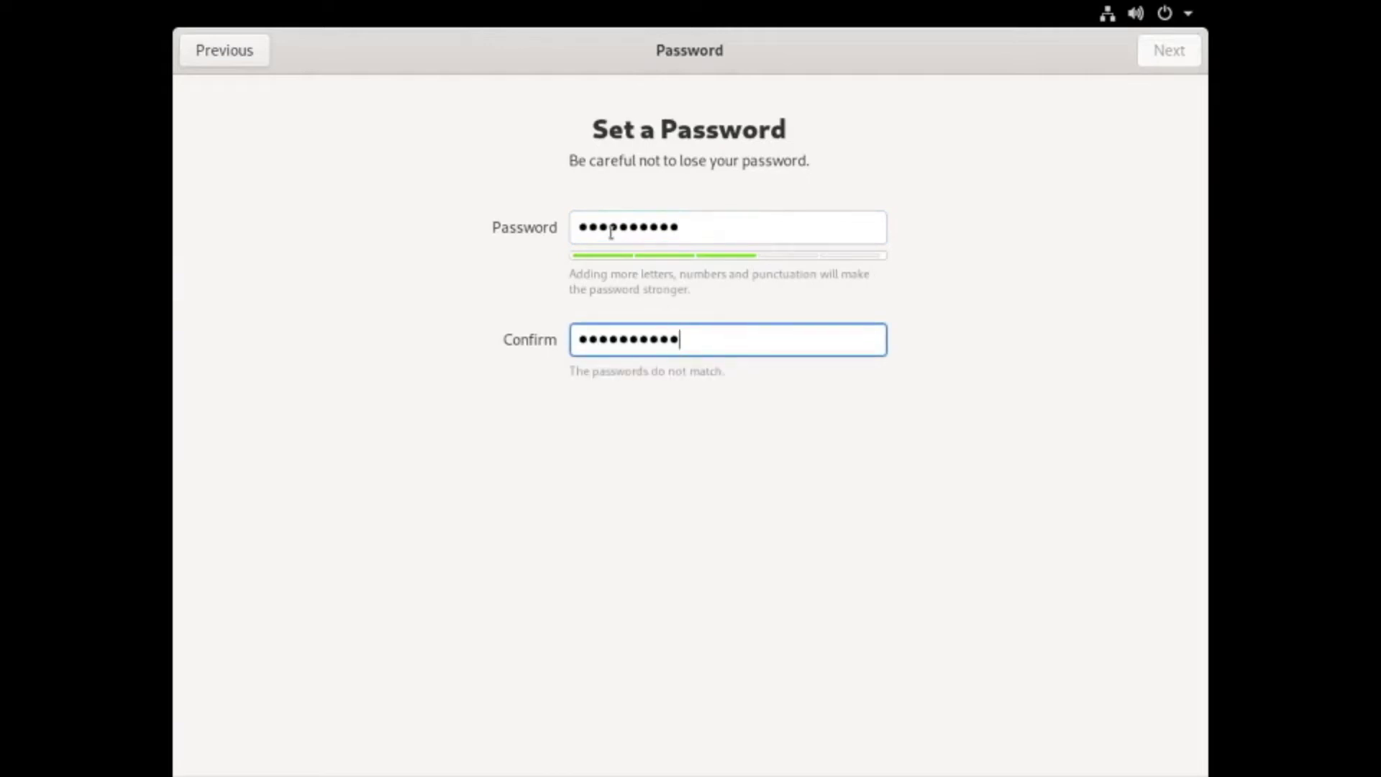
click(1162, 59)
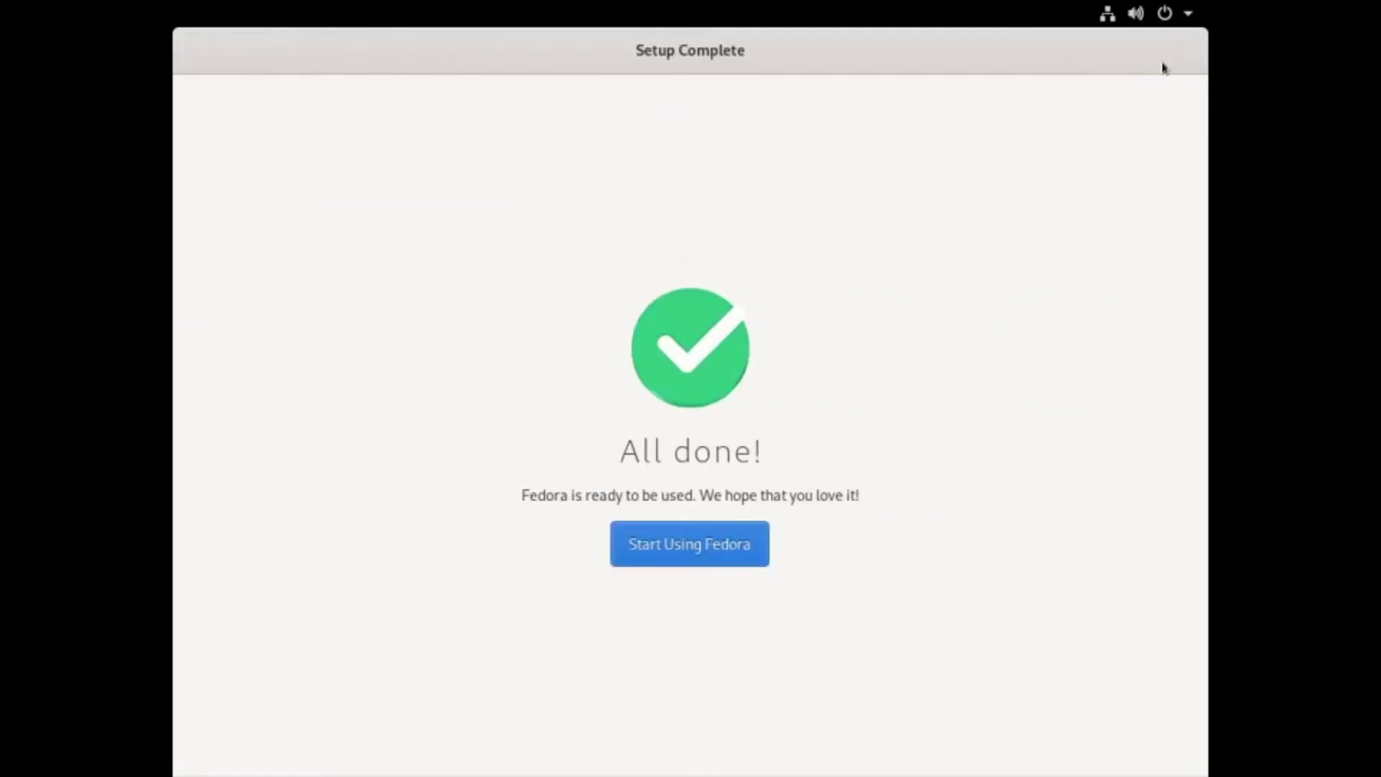
click(714, 558)
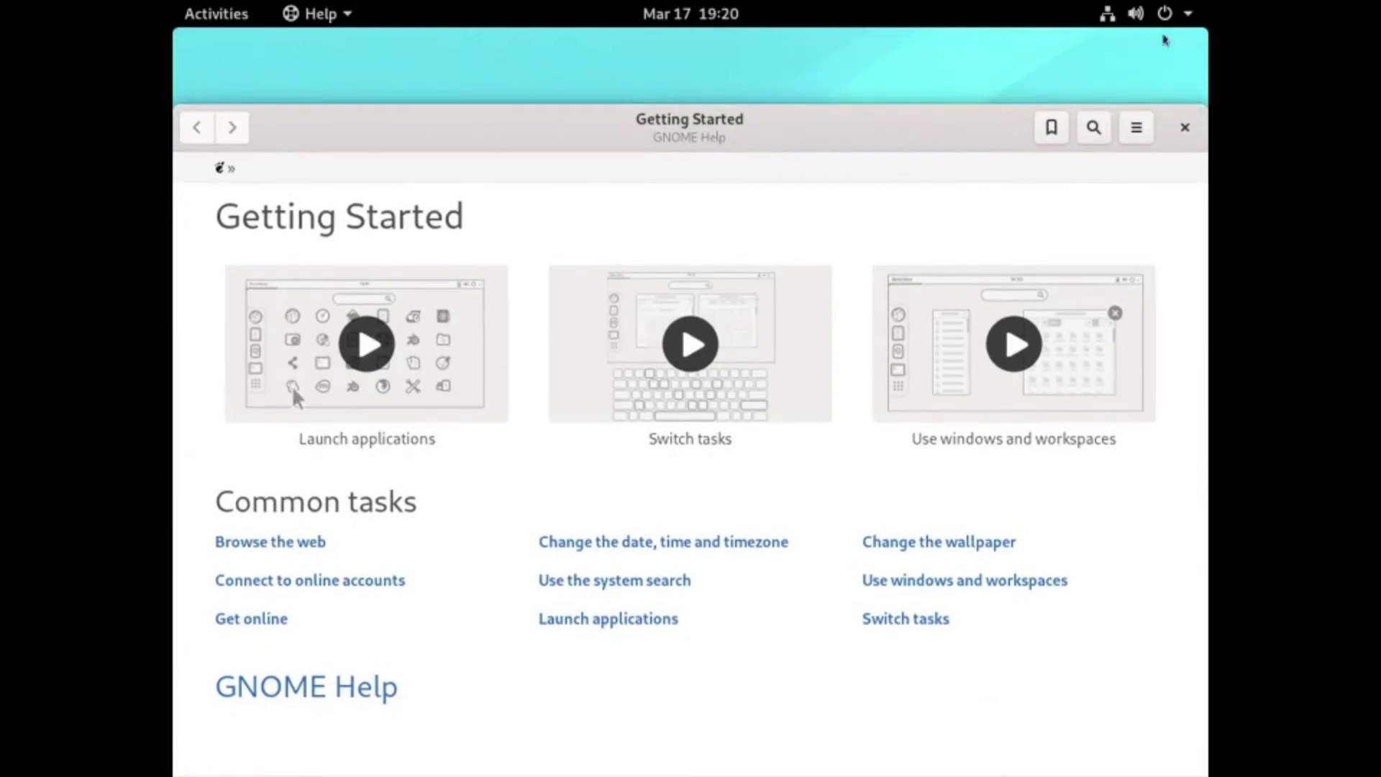
- Set the display resolution to 1920 × 1080 (16:9) in Settings and keep the changes
click(1178, 13)
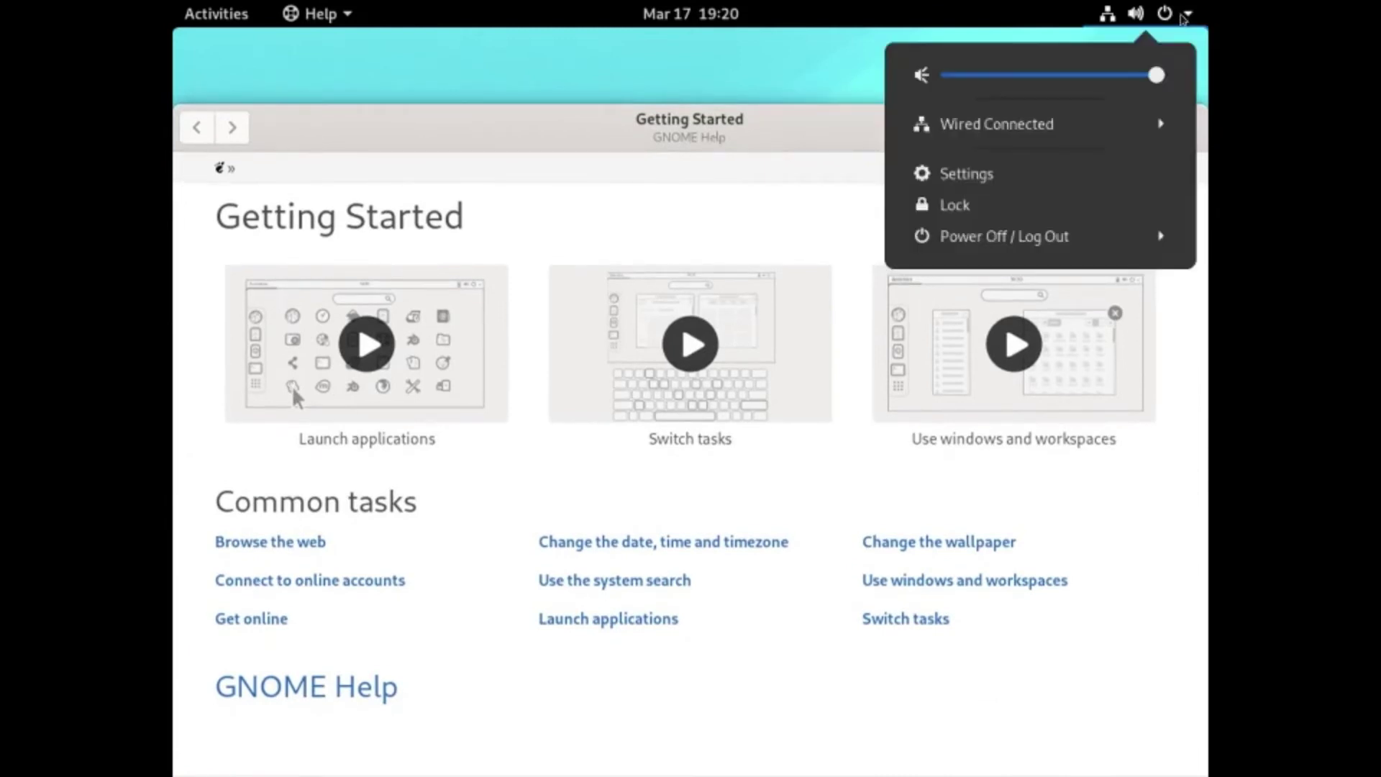
click(992, 176)
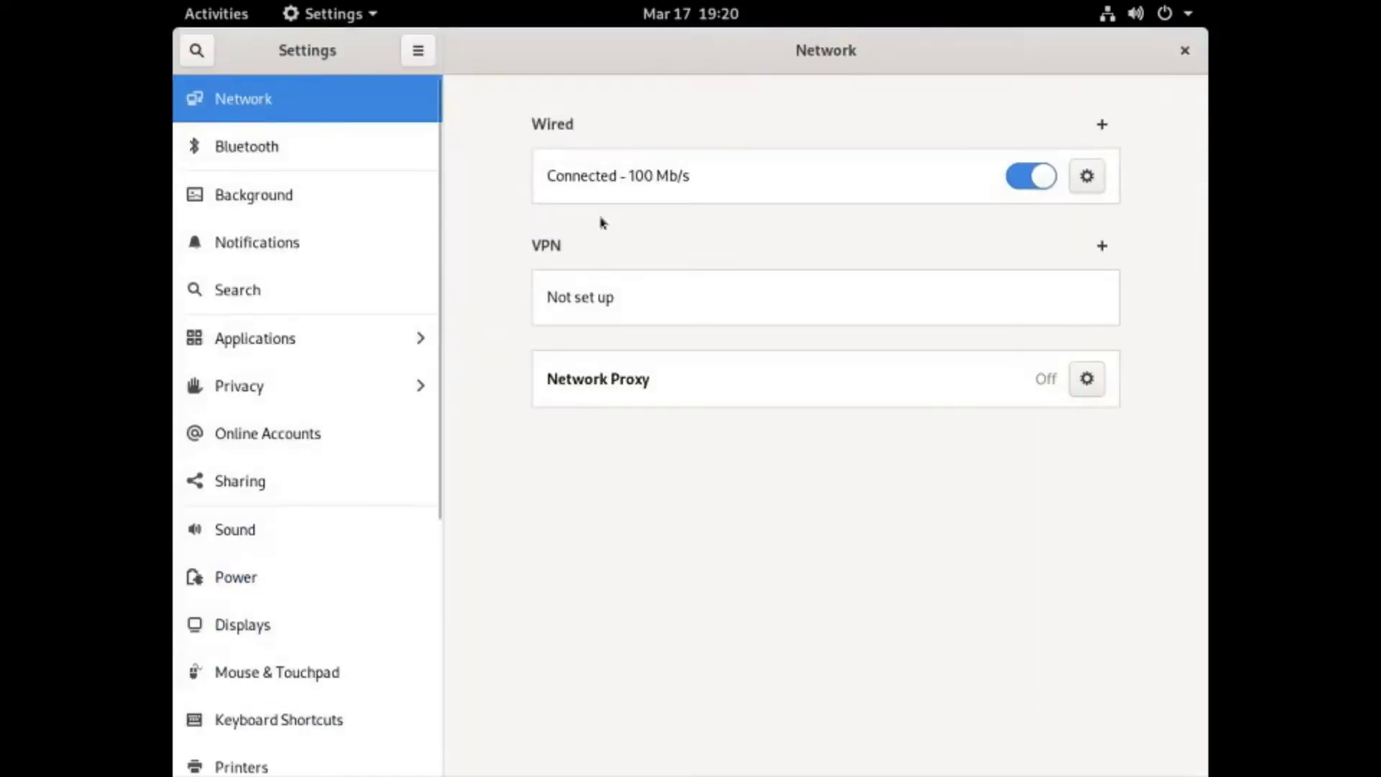
click(289, 631)
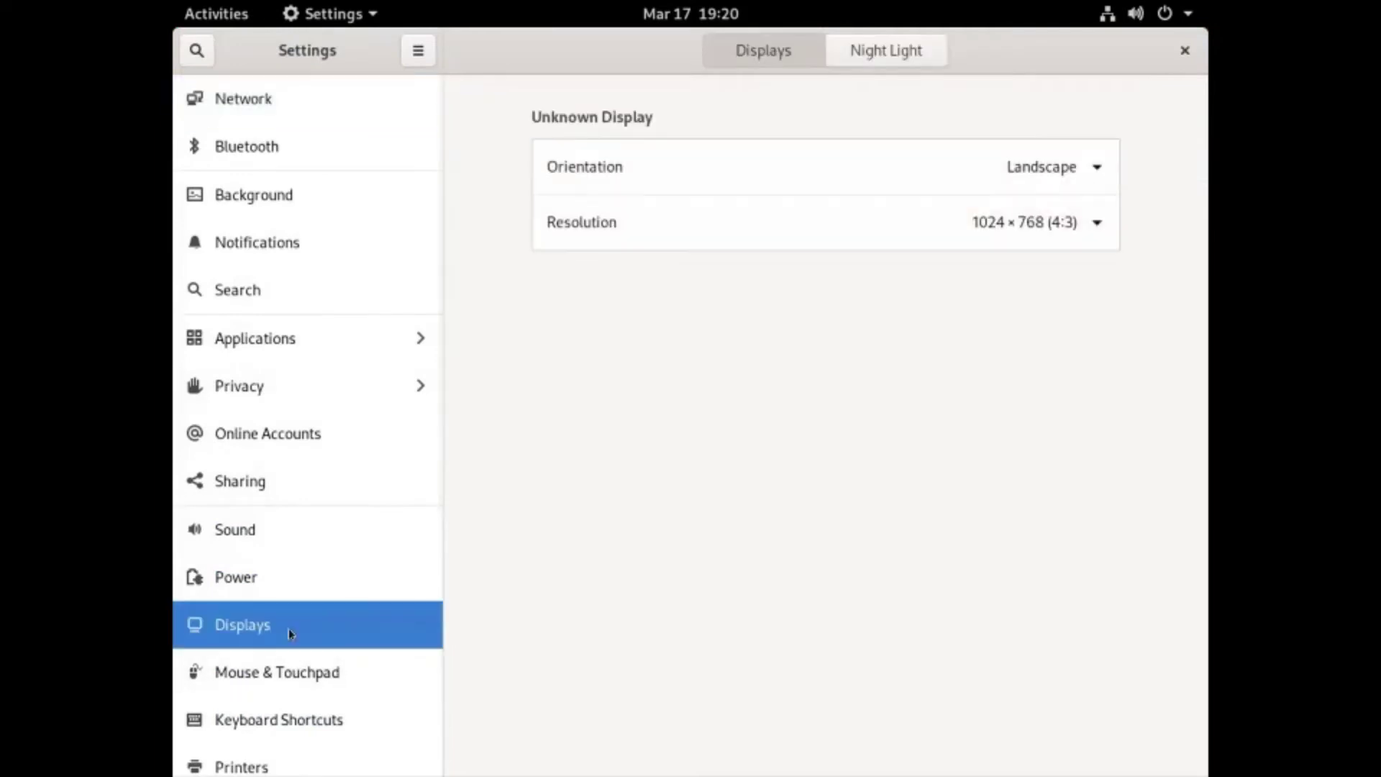
click(1030, 216)
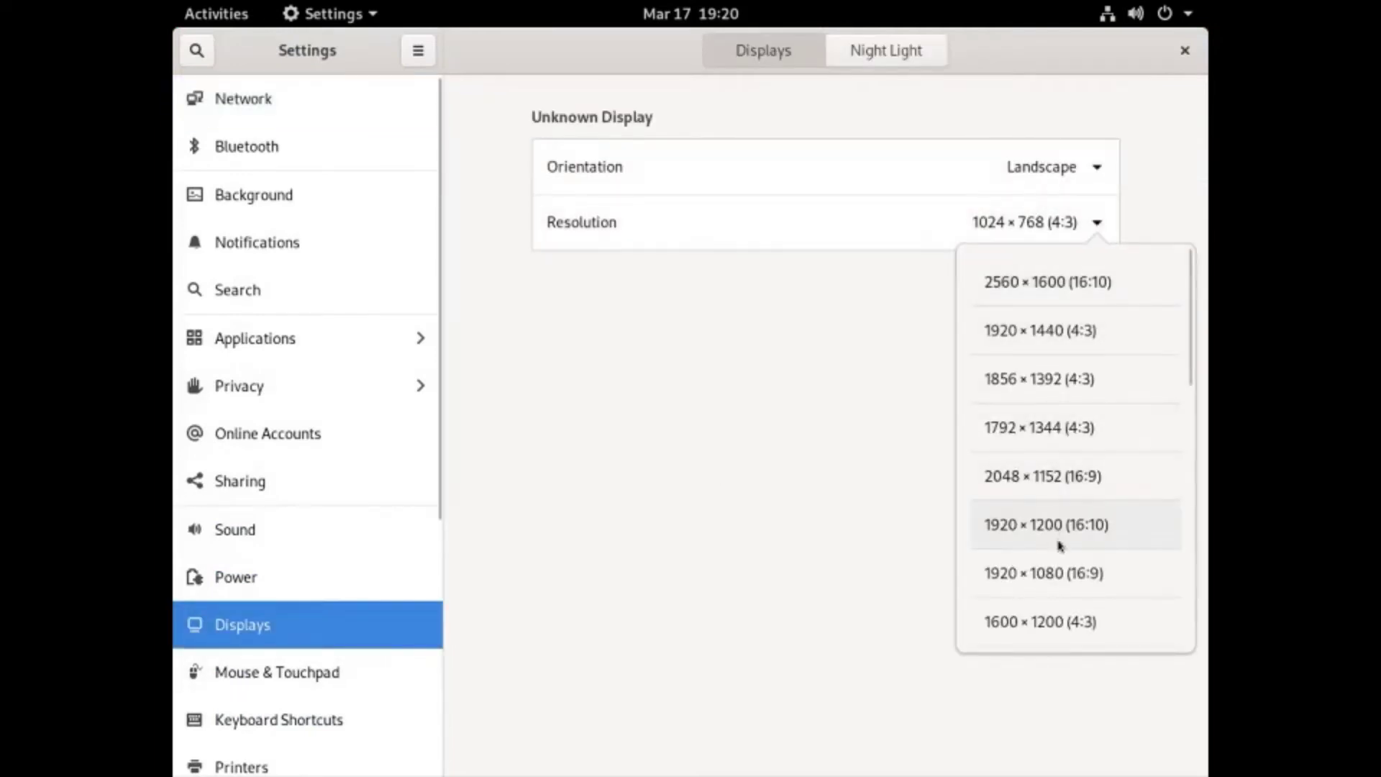
click(1059, 573)
click(1165, 51)
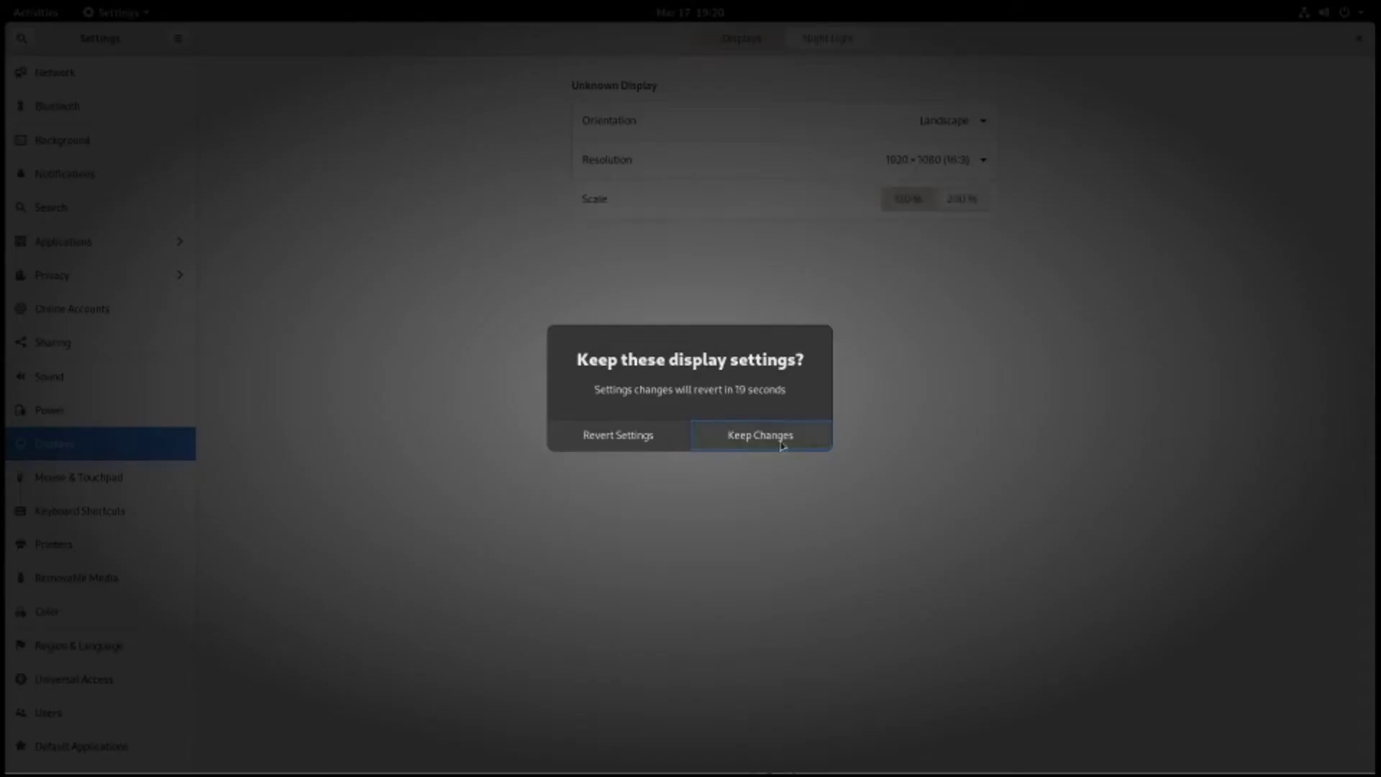
click(783, 444)
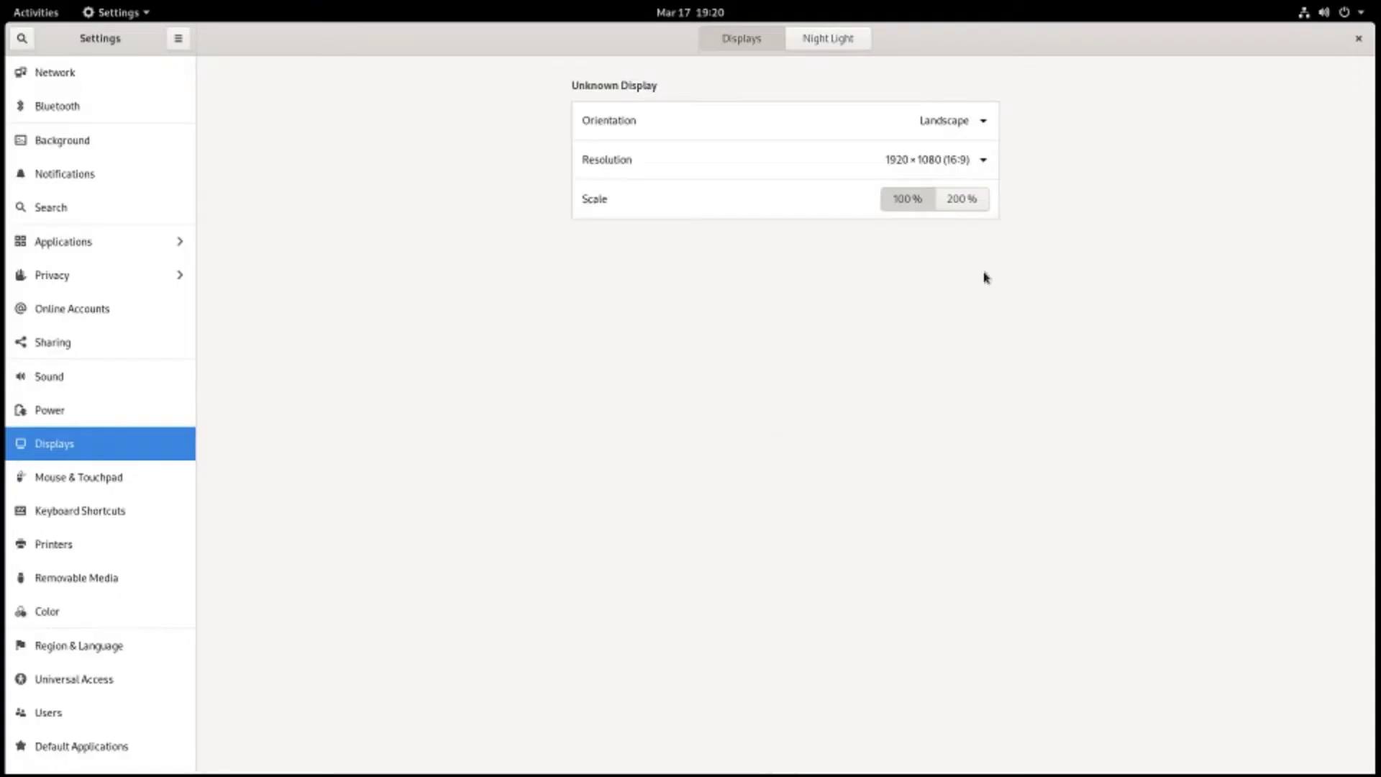
- Close the Settings window, move the Getting Started help window toward the screen's centre and close it
click(1359, 41)
drag(484, 123, 755, 95)
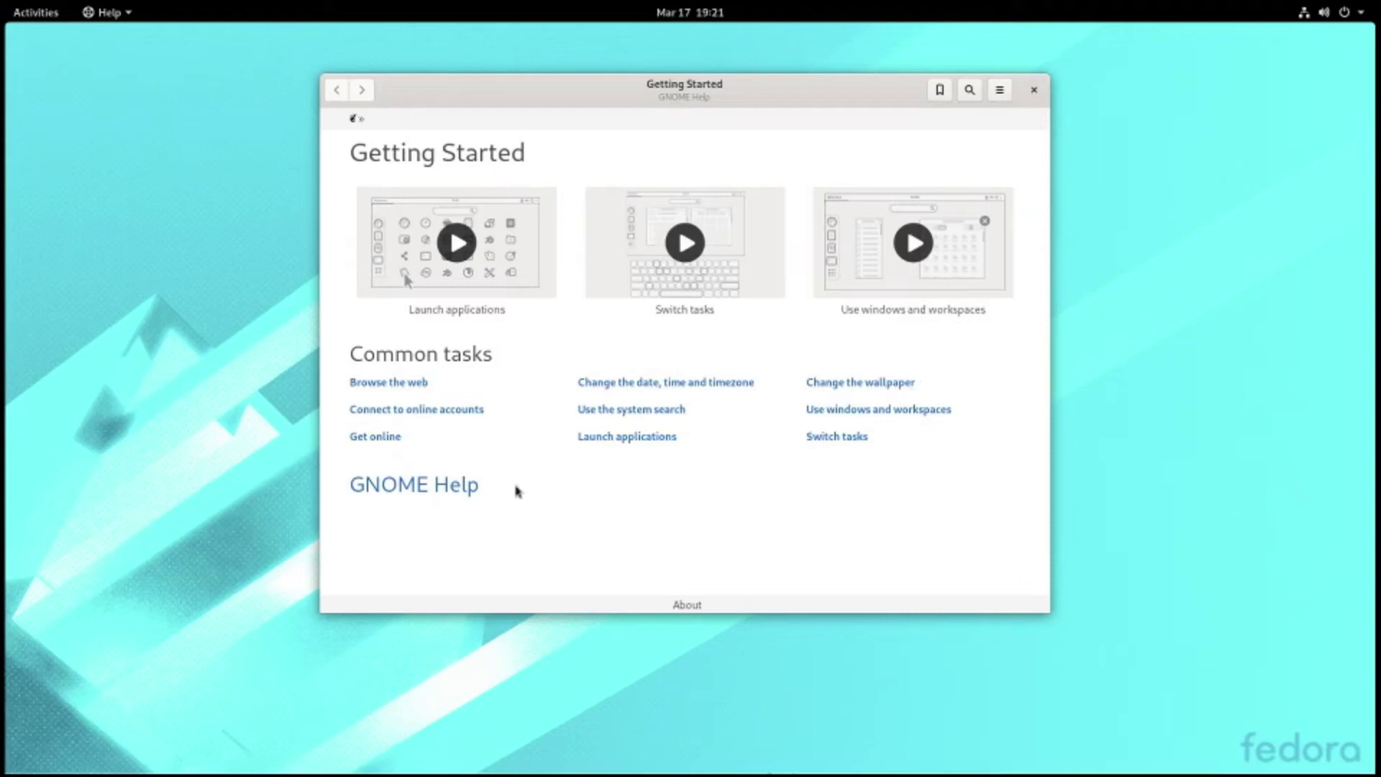
click(1034, 90)
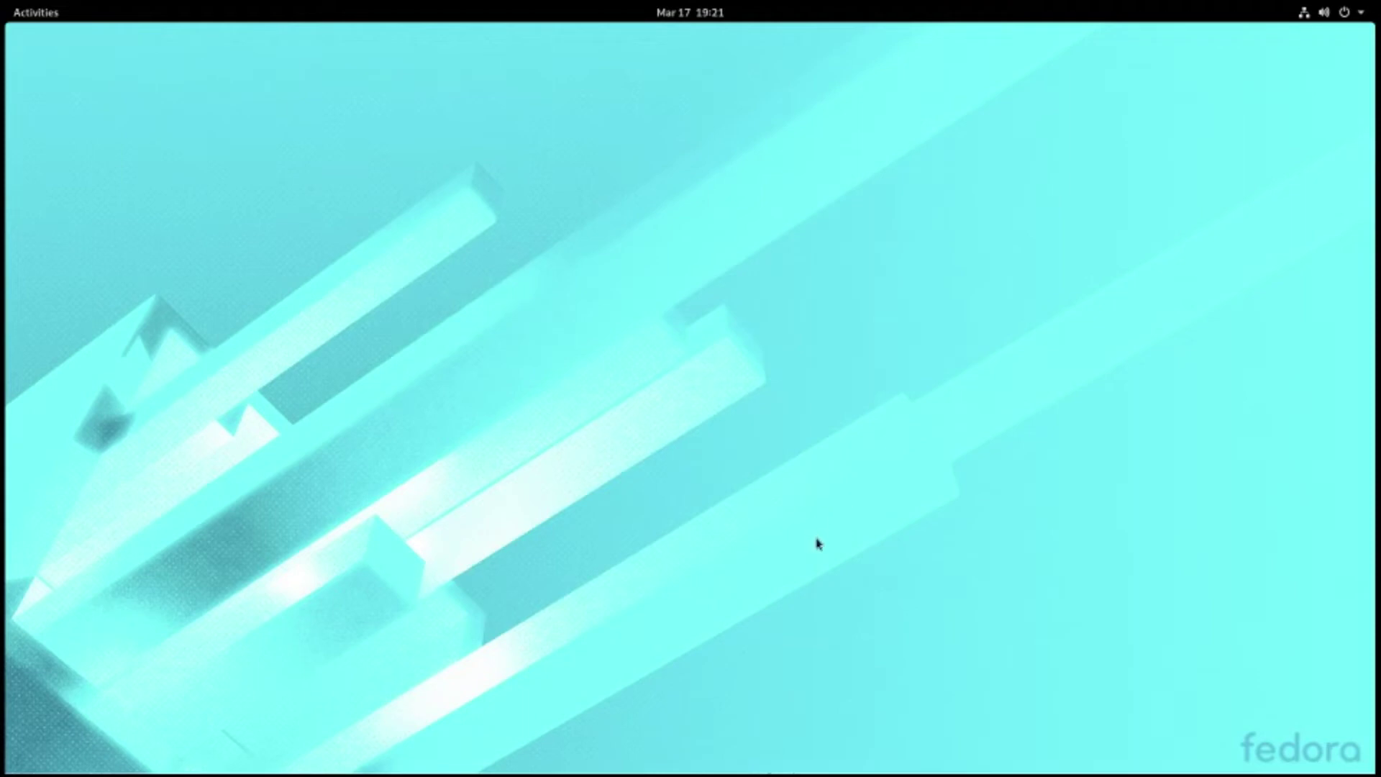
- View the Power Off / Log Out options in the system menu and open the calendar and notifications
click(1328, 13)
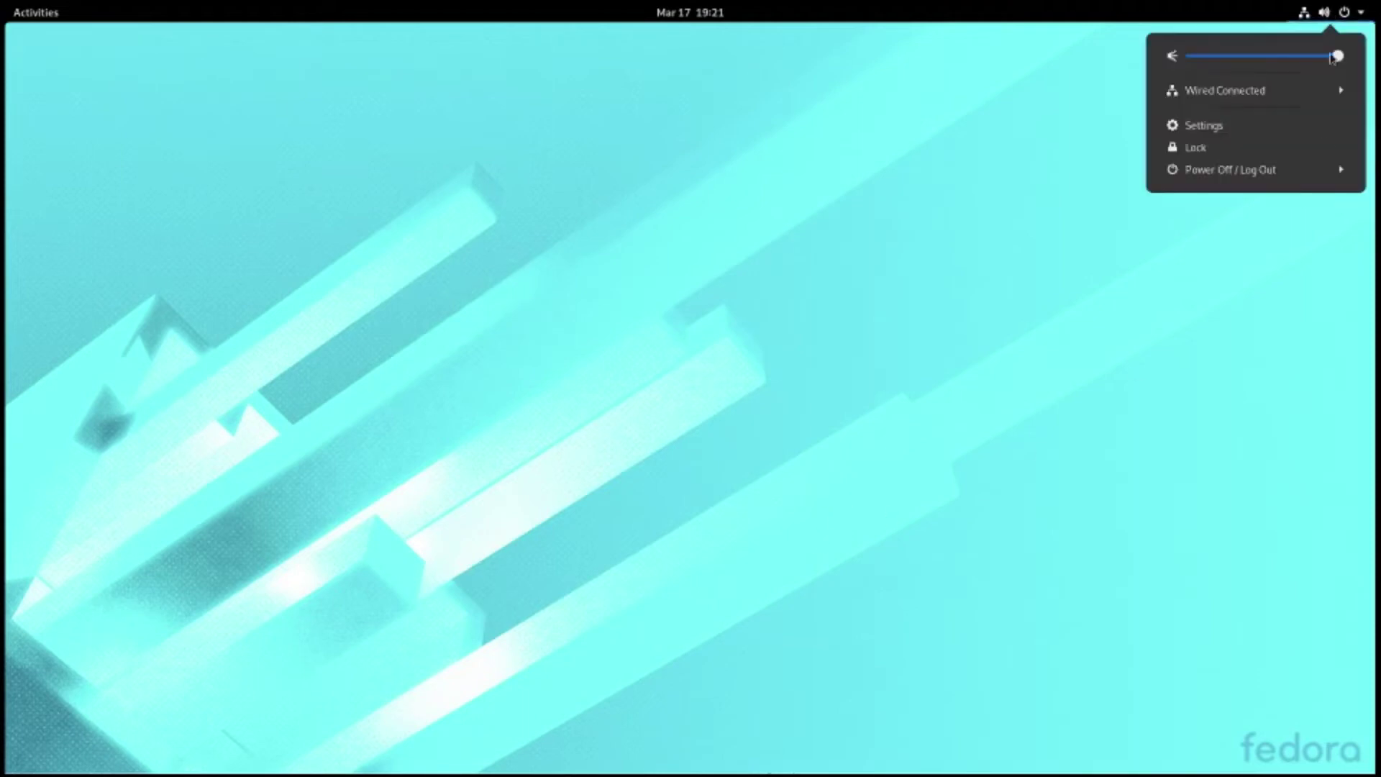
click(1259, 171)
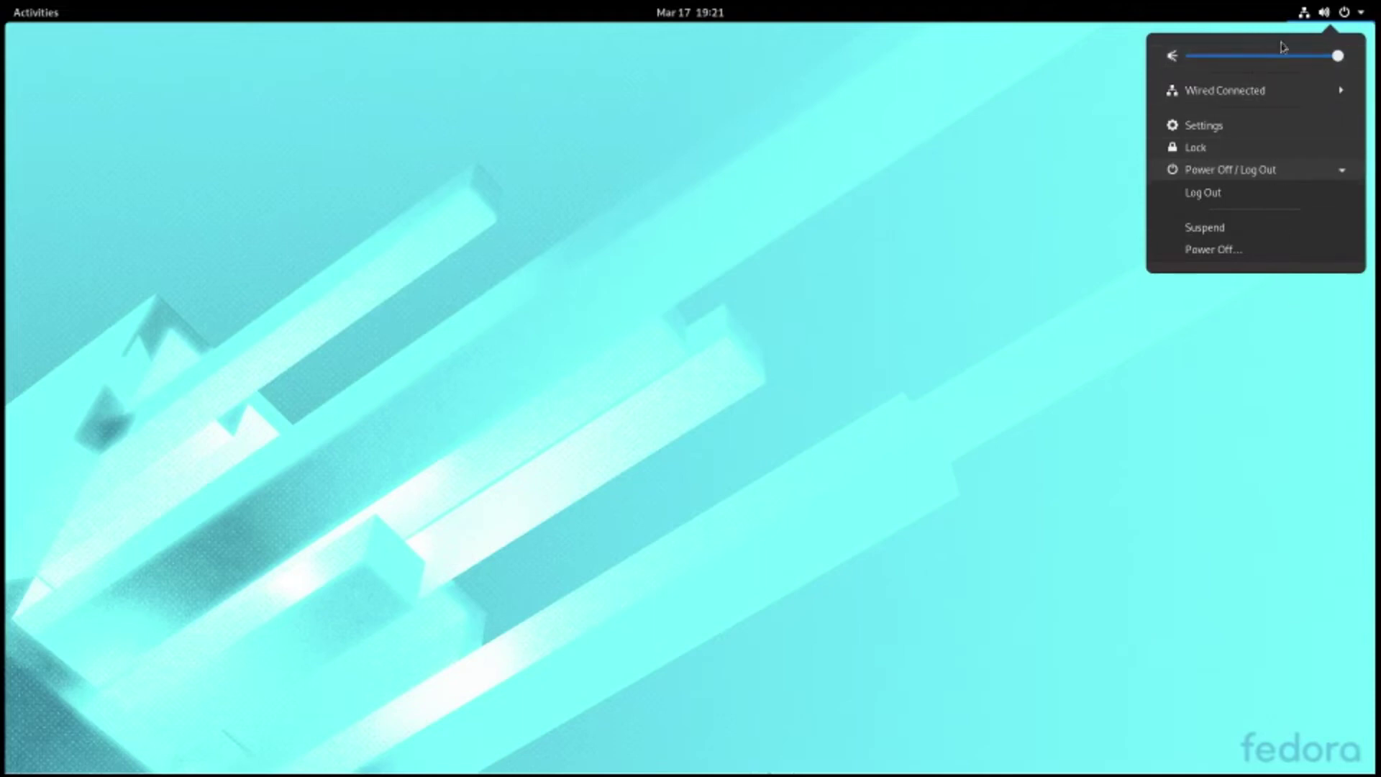
click(647, 20)
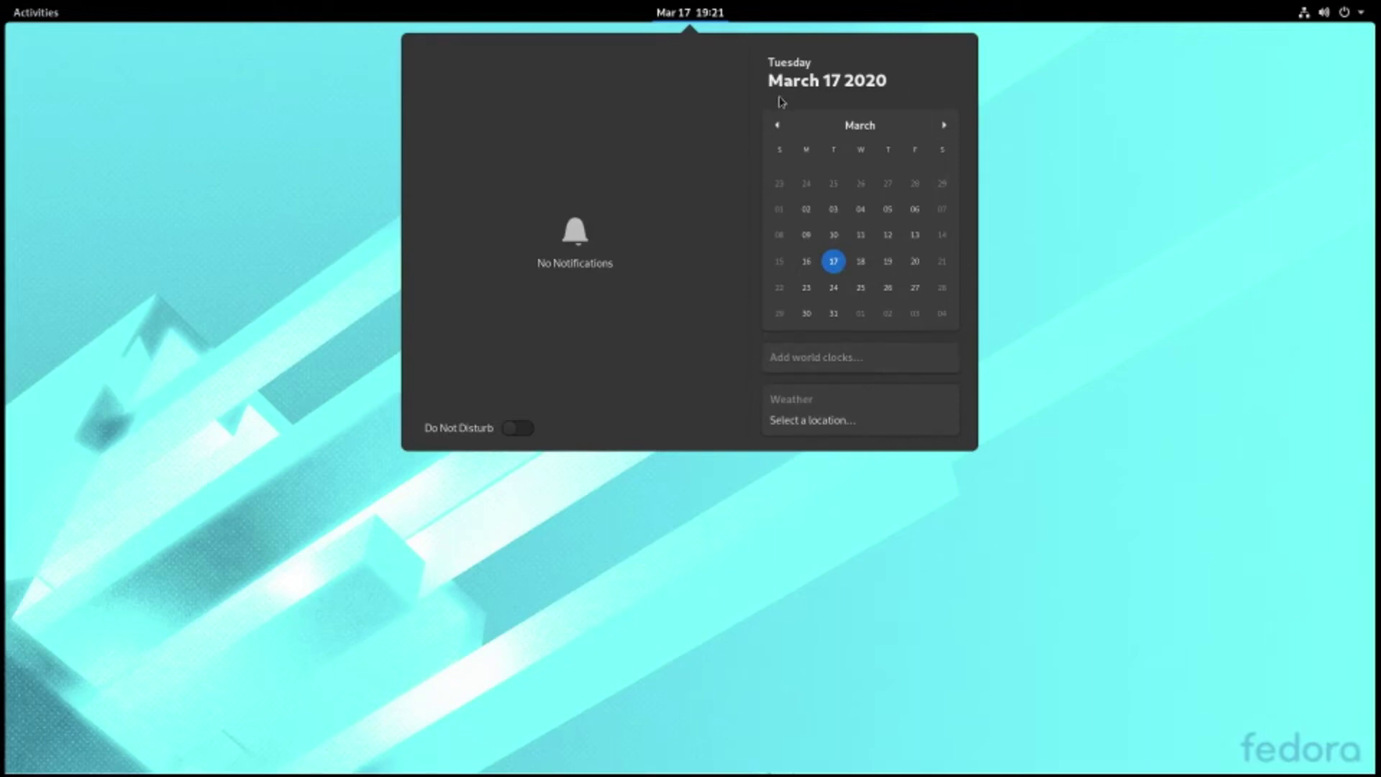
- Toggle Do Not Disturb on and off twice and dismiss the calendar and notifications
click(521, 430)
click(518, 434)
click(523, 434)
click(512, 434)
click(51, 61)
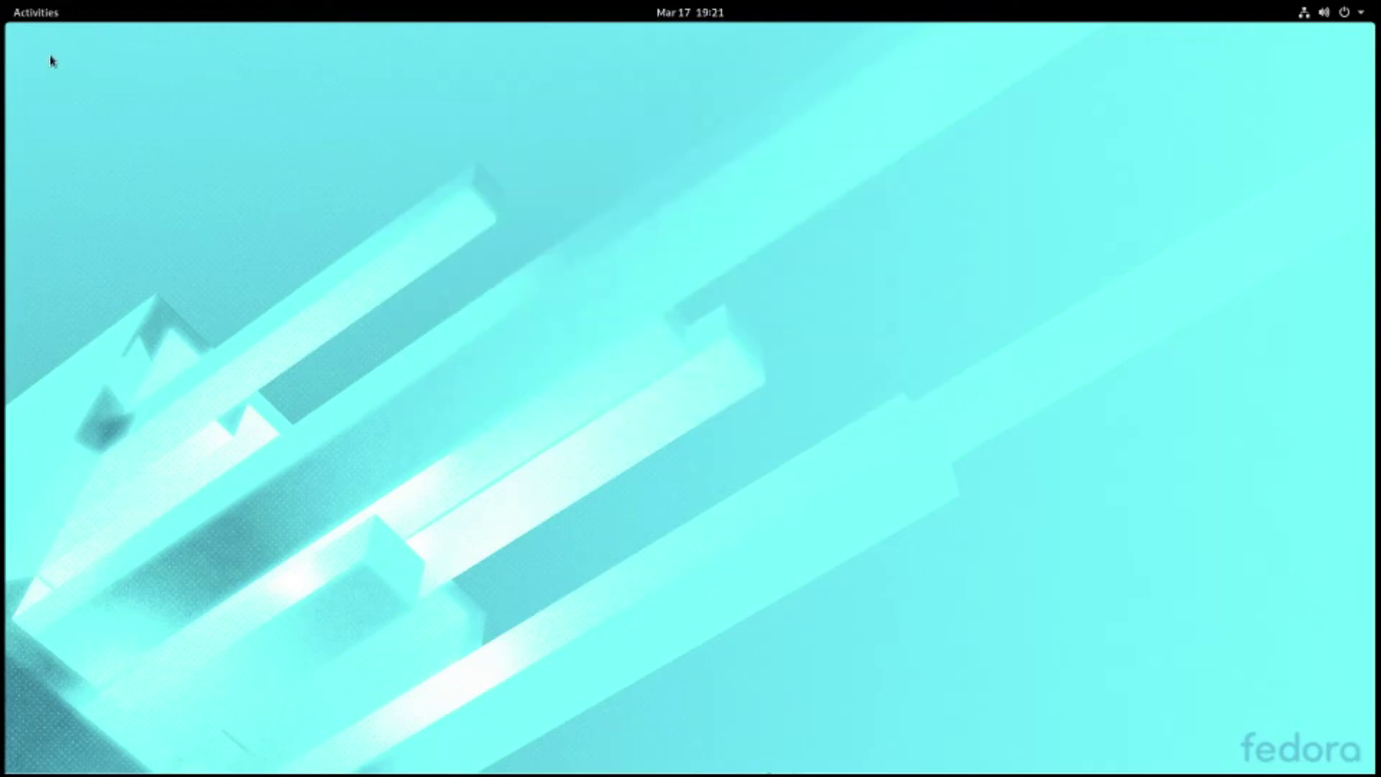
- Open the activities overview, show all installed applications and open the Utilities folder
click(41, 20)
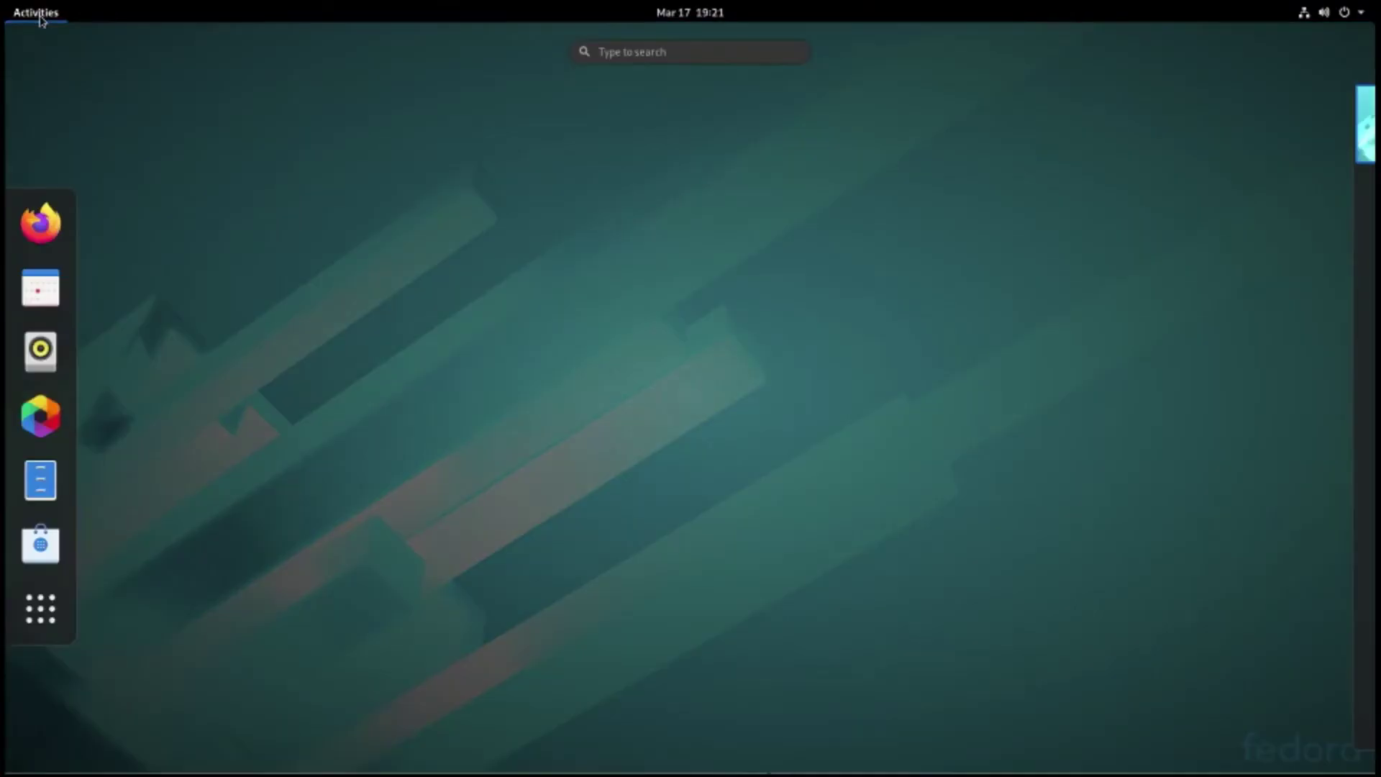
mouse_move(1378, 273)
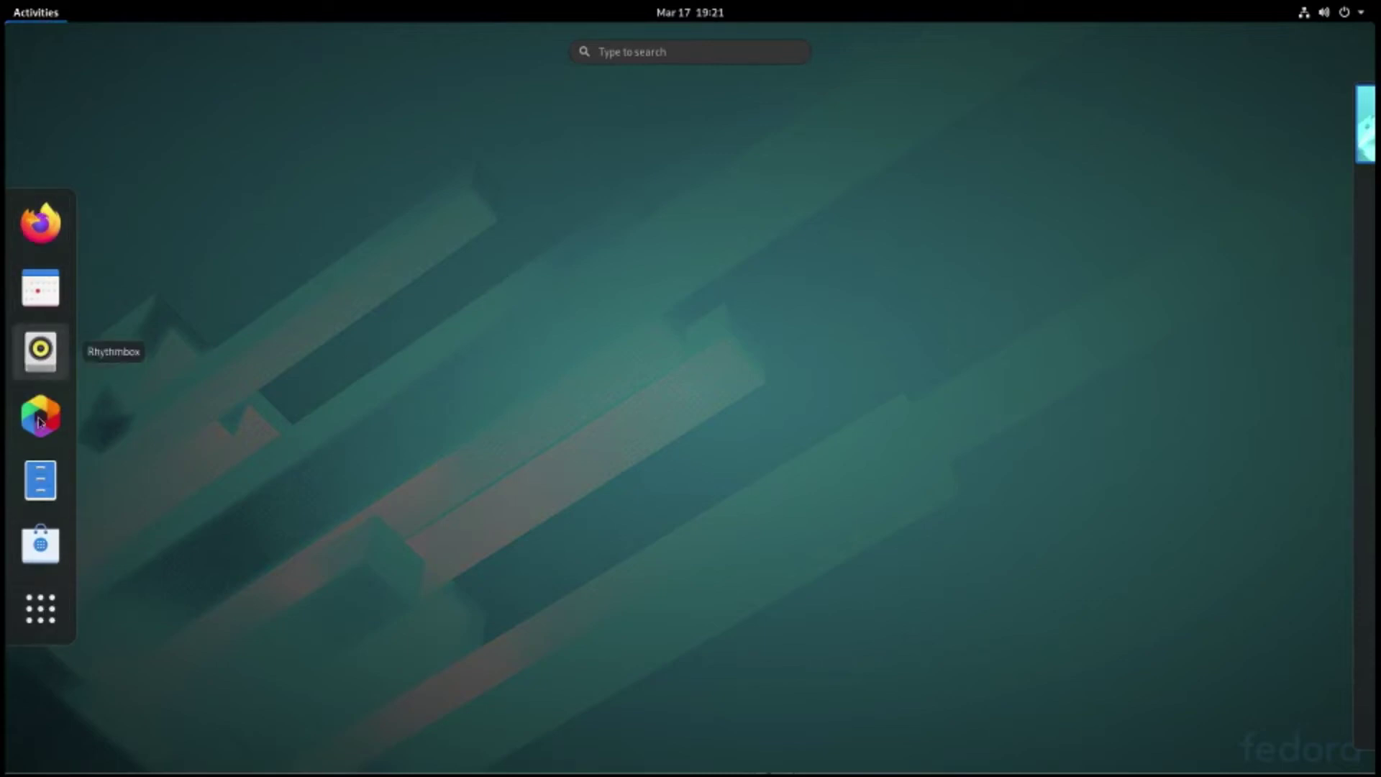
click(49, 618)
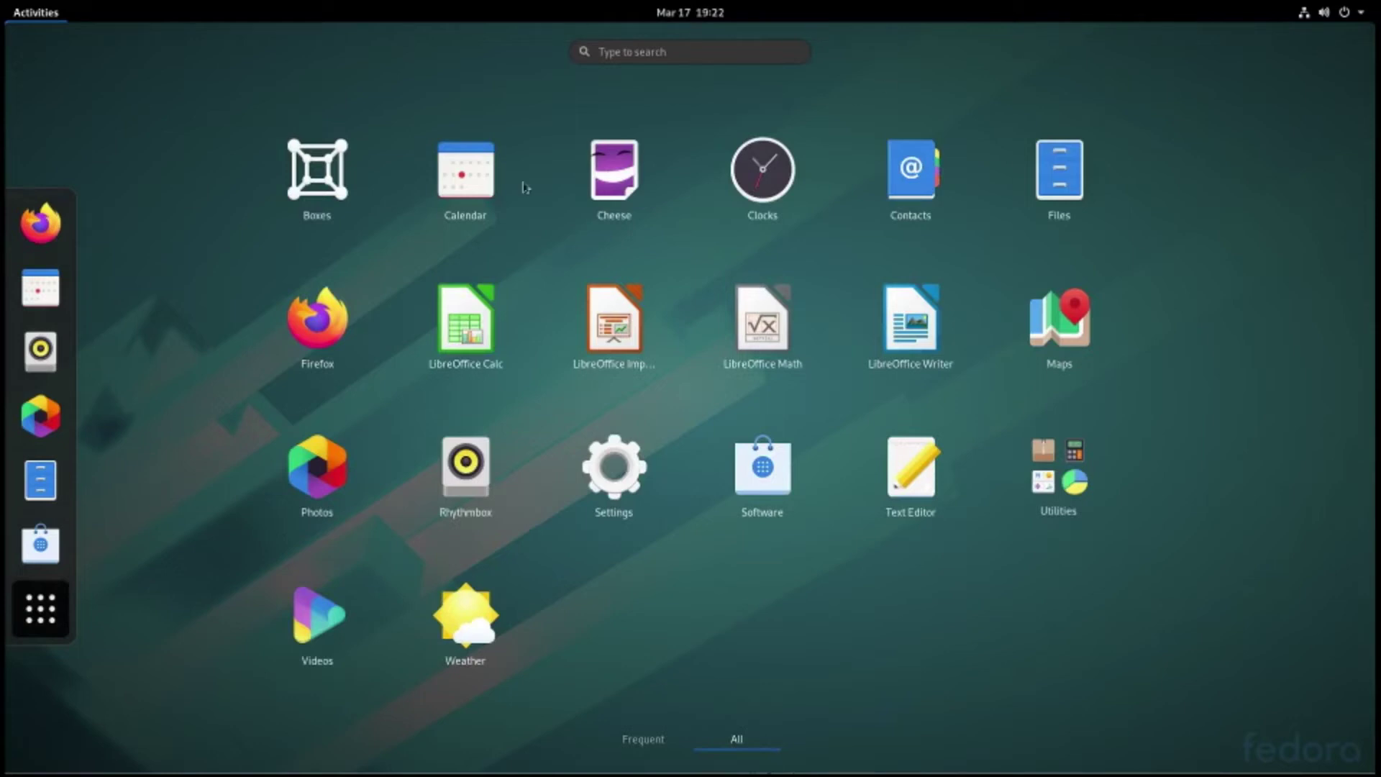
click(1047, 488)
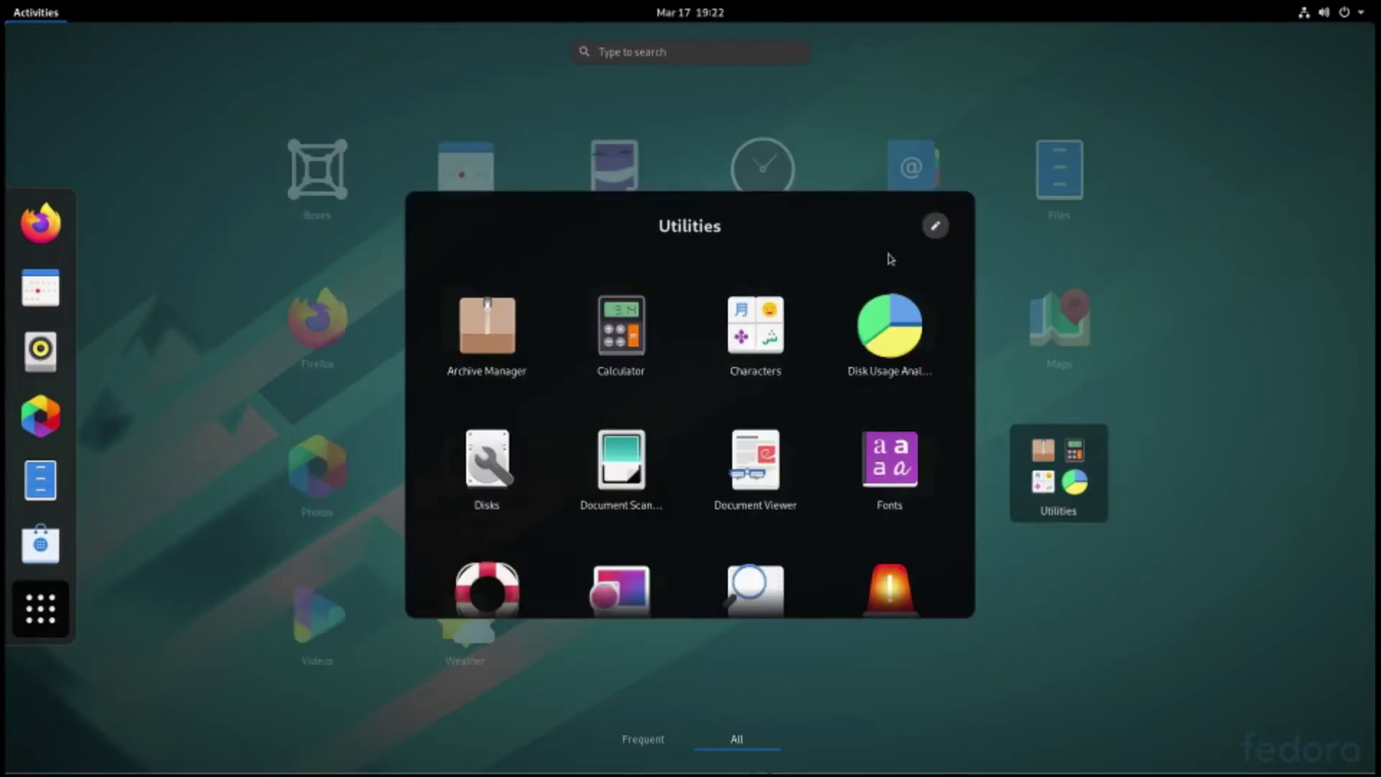
- Open the Utilities folder's name for editing, leave it without renaming and look through the folder's applications
click(936, 226)
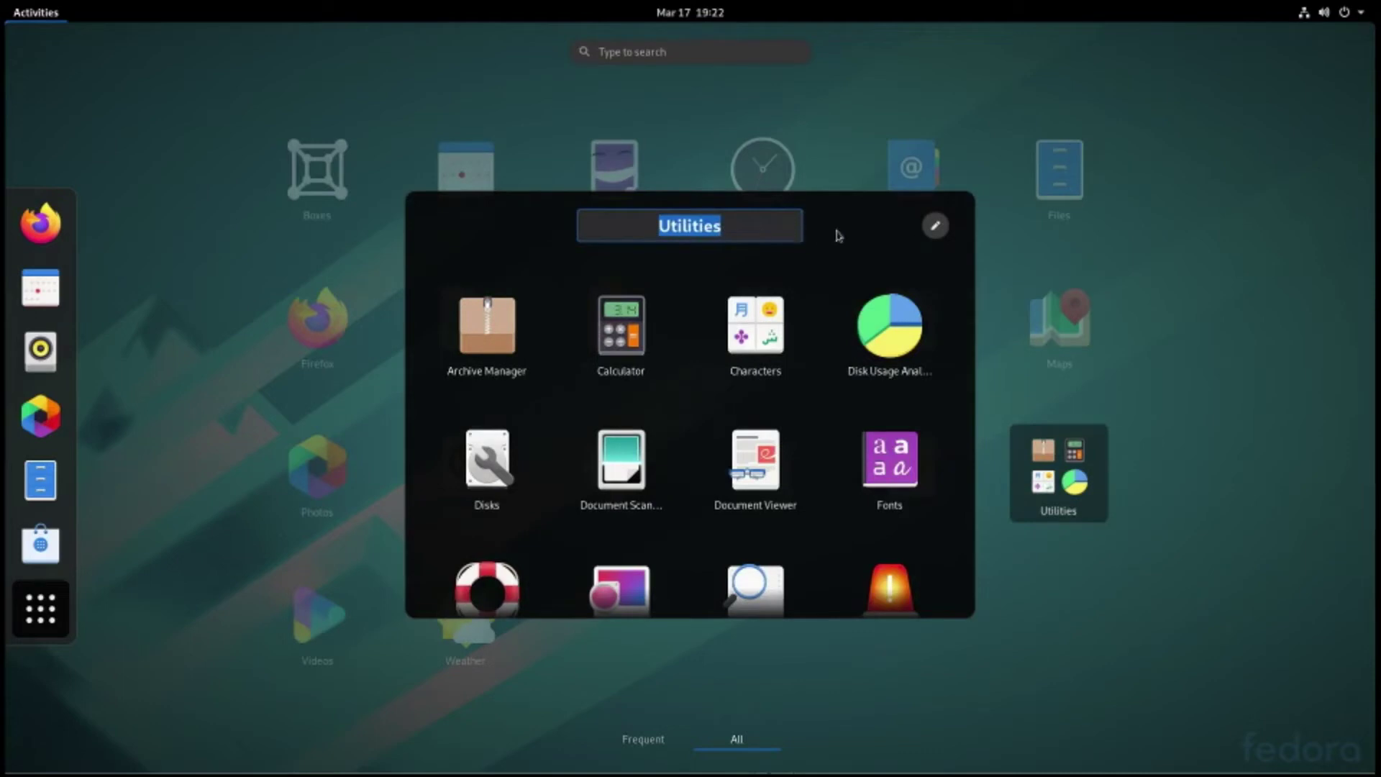
click(935, 227)
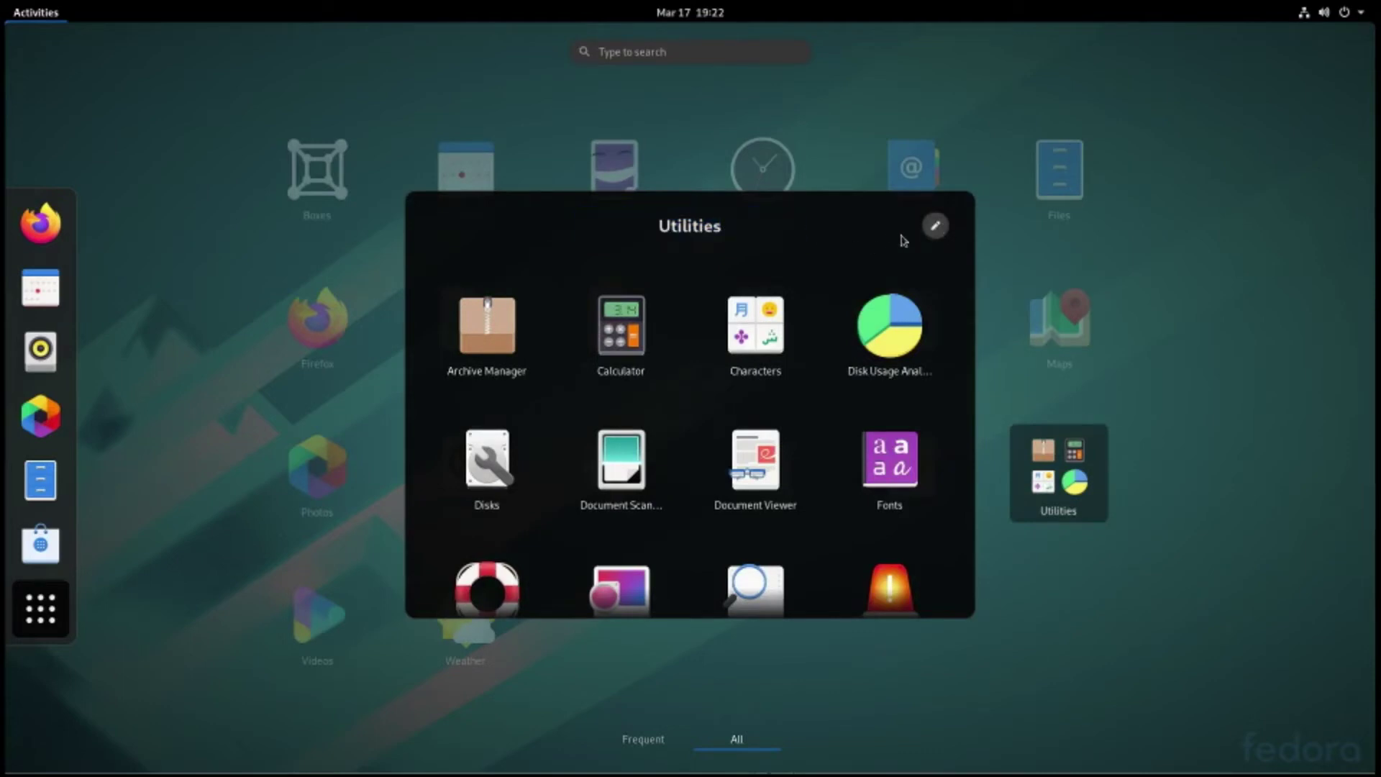
scroll(842, 324, down, 3)
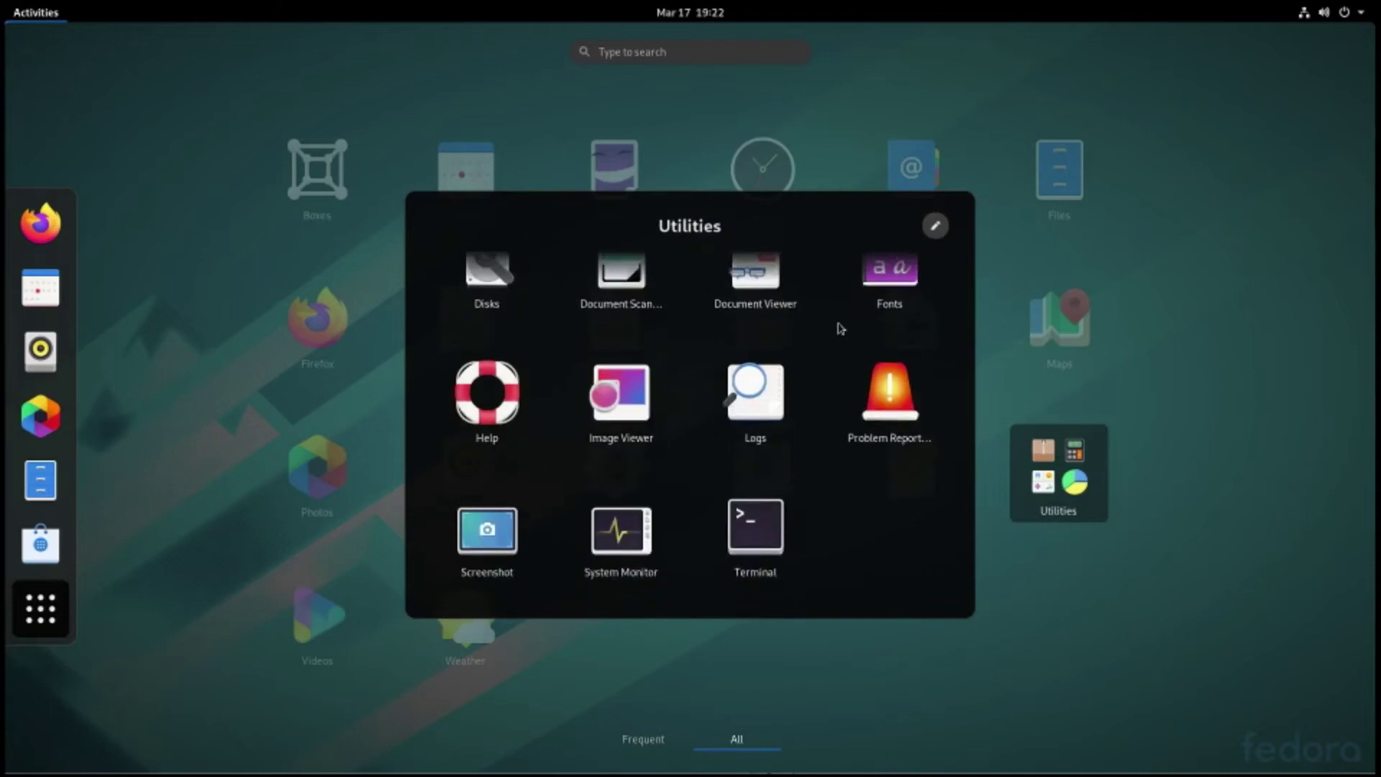
scroll(814, 371, up, 3)
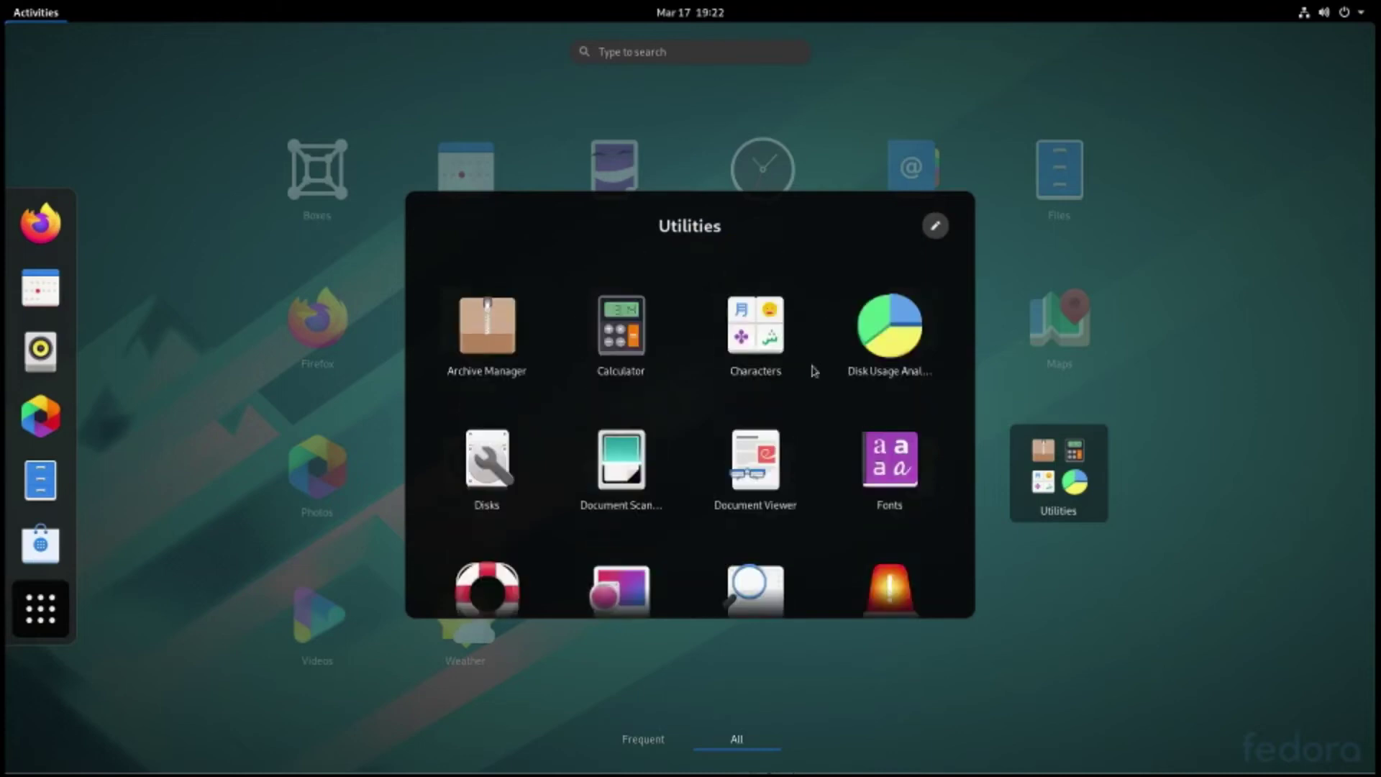
scroll(814, 371, down, 3)
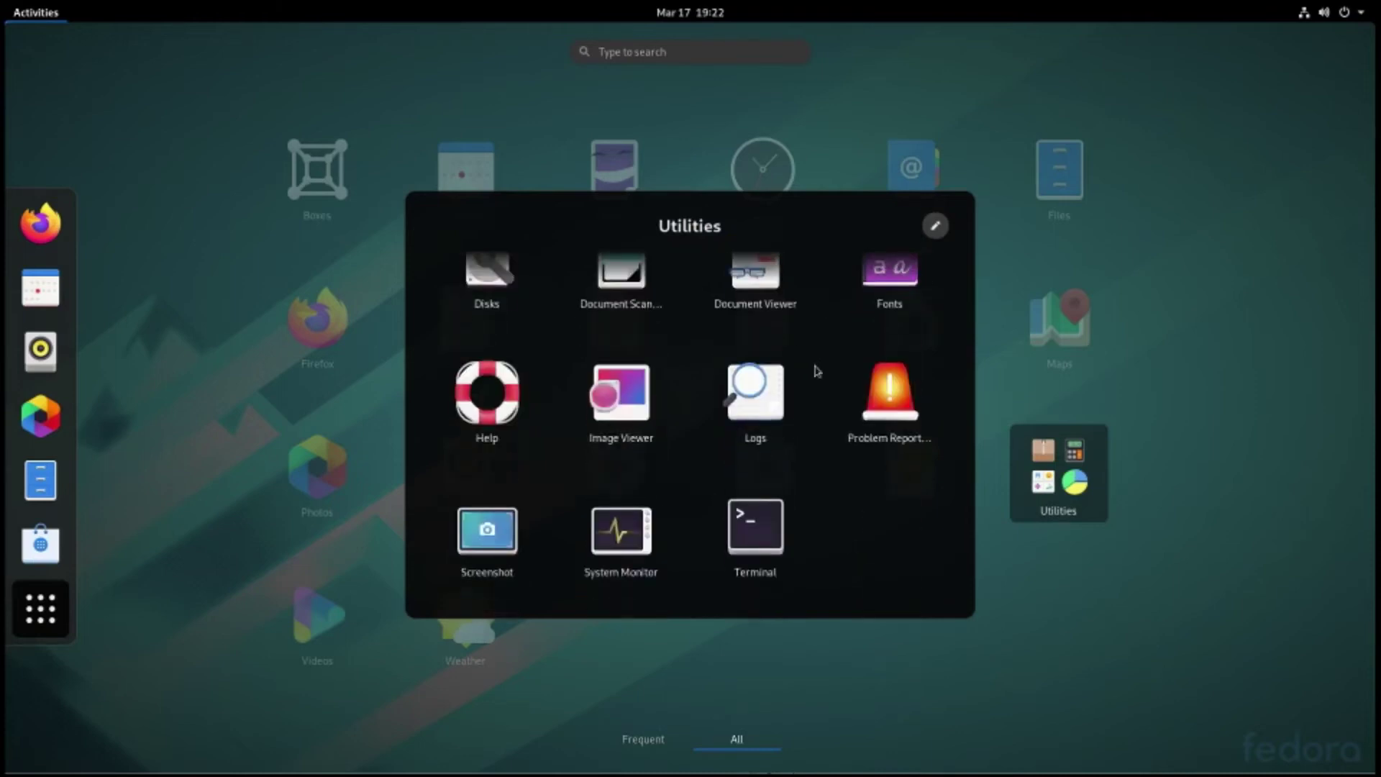
- Look over the Utilities folder's applications, leave the folder, and view the month in Calendar before closing it
scroll(814, 371, up, 3)
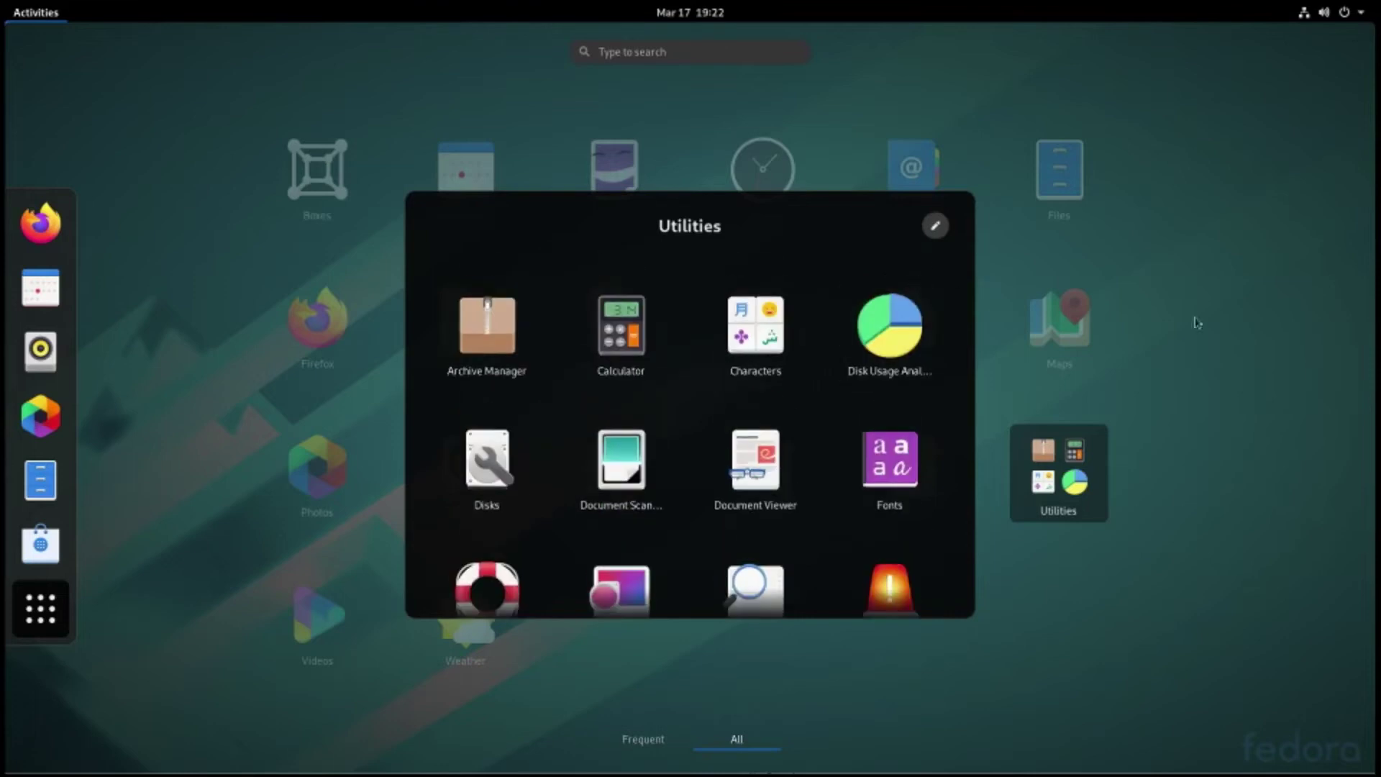
click(1259, 345)
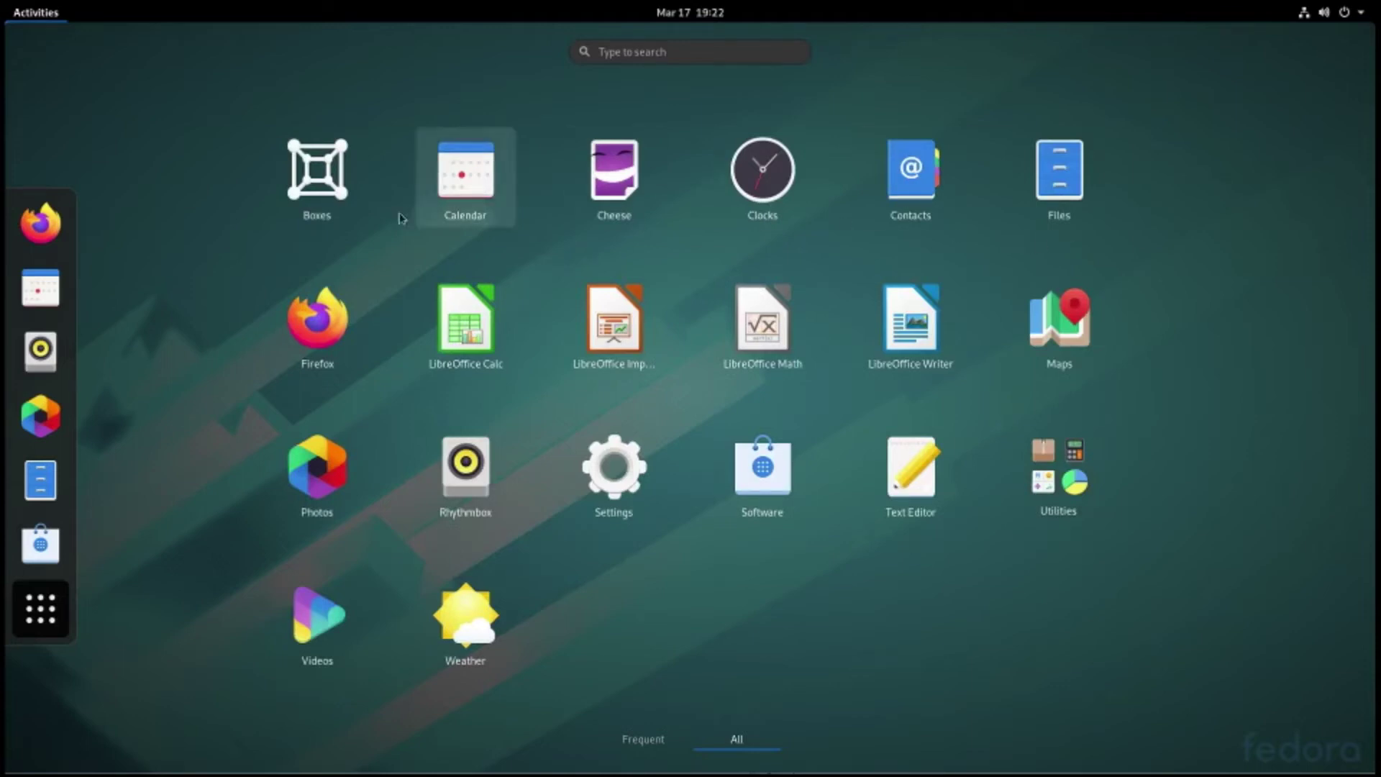
click(476, 208)
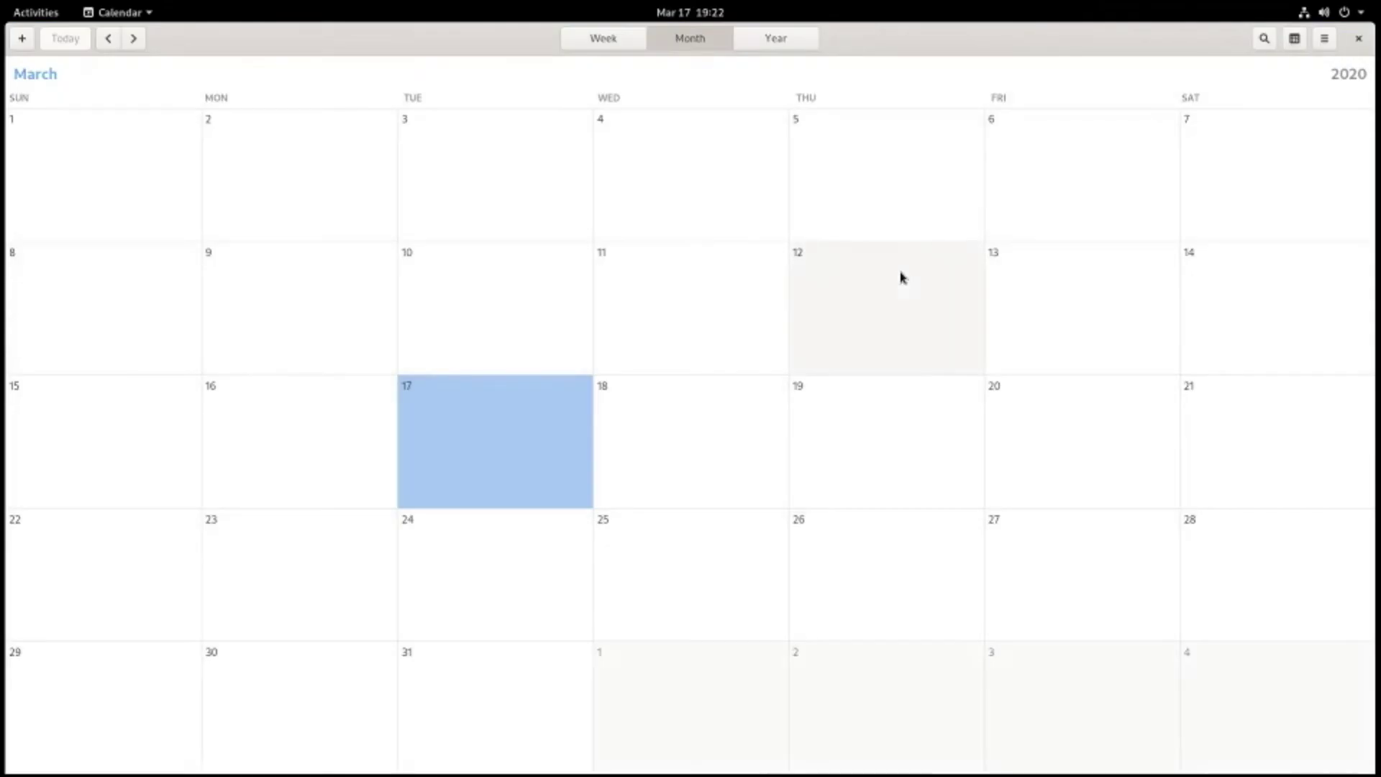
click(1359, 39)
- Launch Files from the full list of applications and move its window toward the middle of the desktop
click(35, 12)
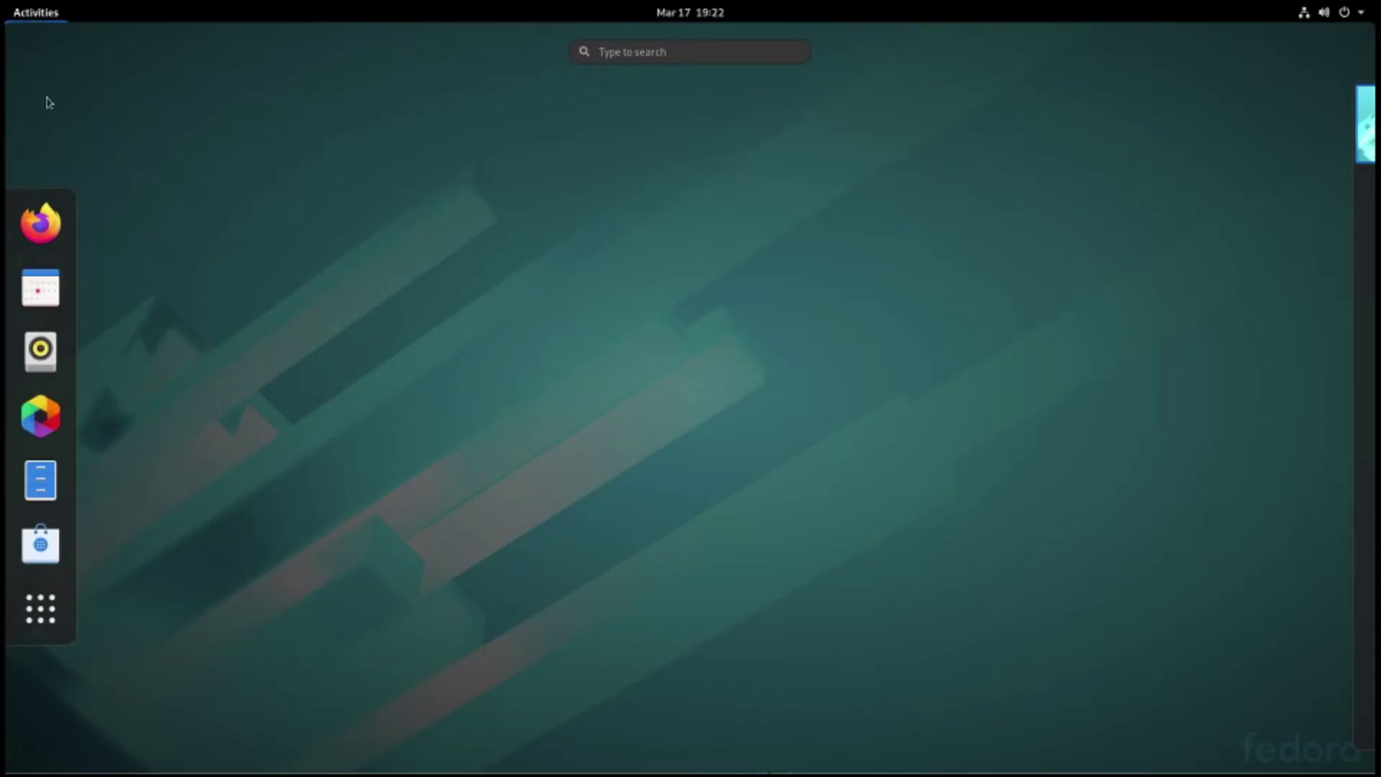
click(40, 609)
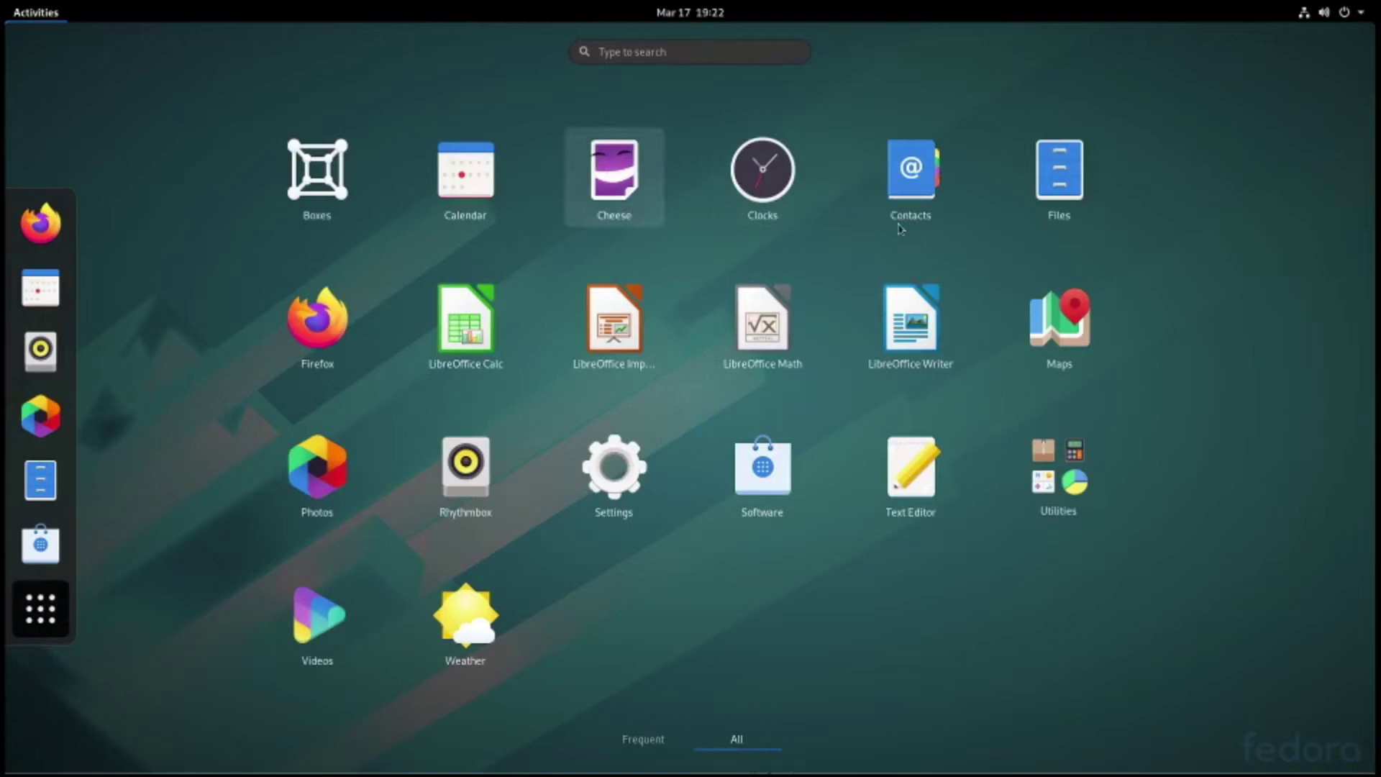
click(1054, 207)
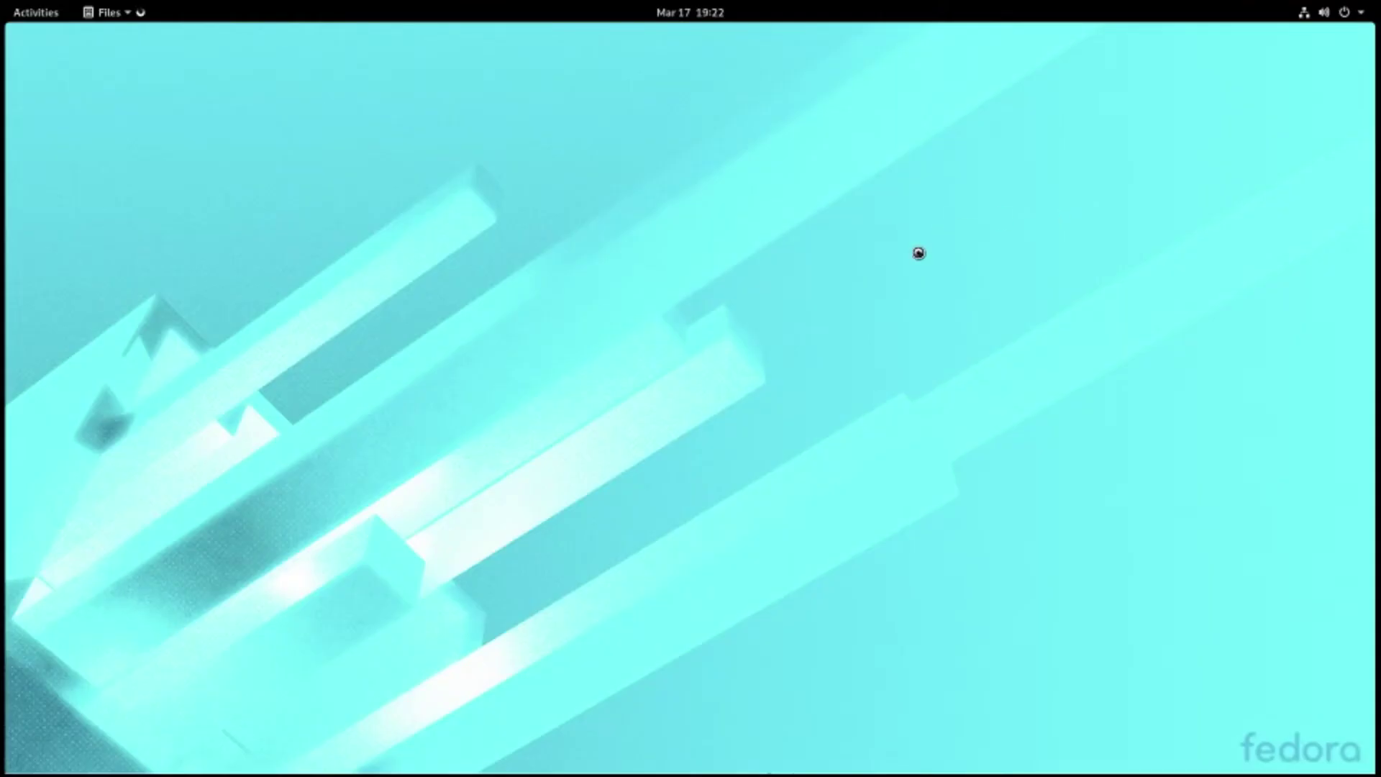
drag(425, 151, 631, 144)
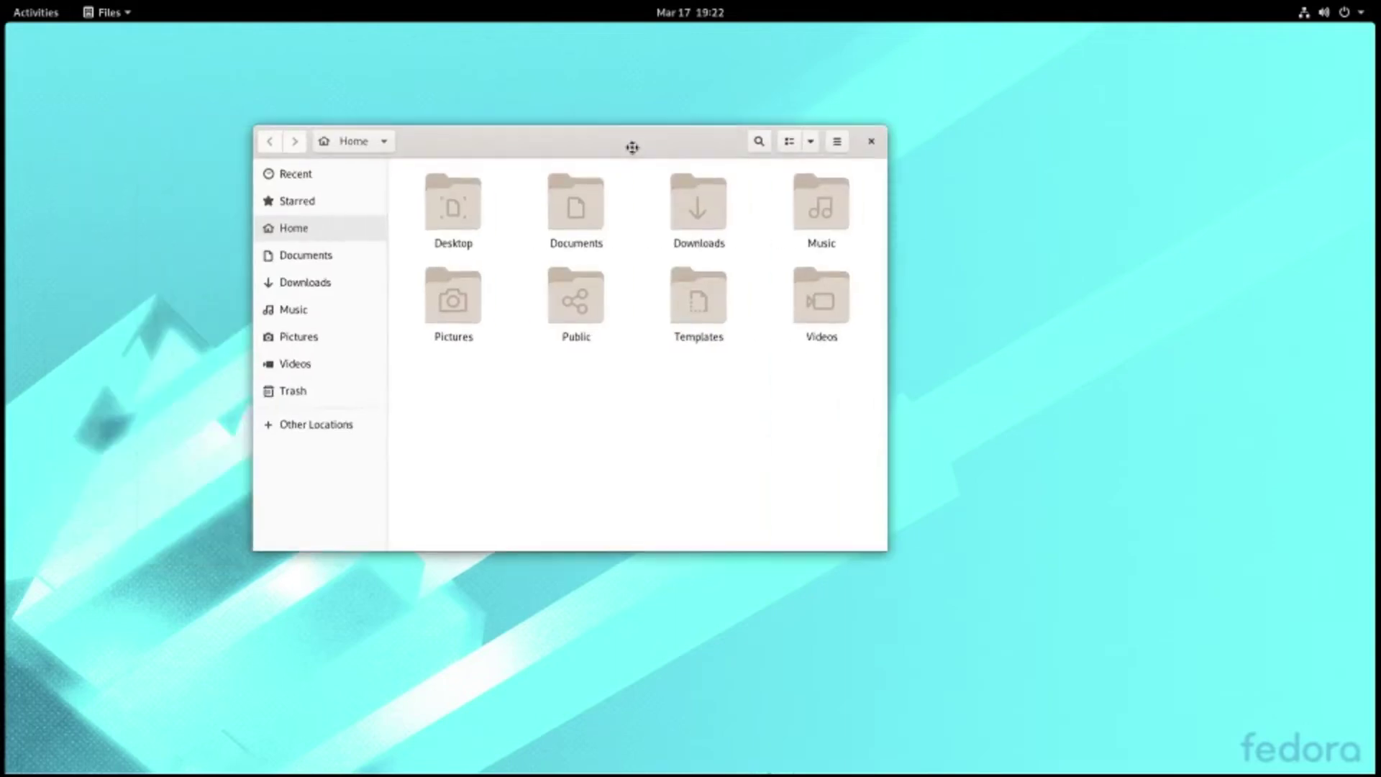
- View the About Files information and dismiss it
click(841, 139)
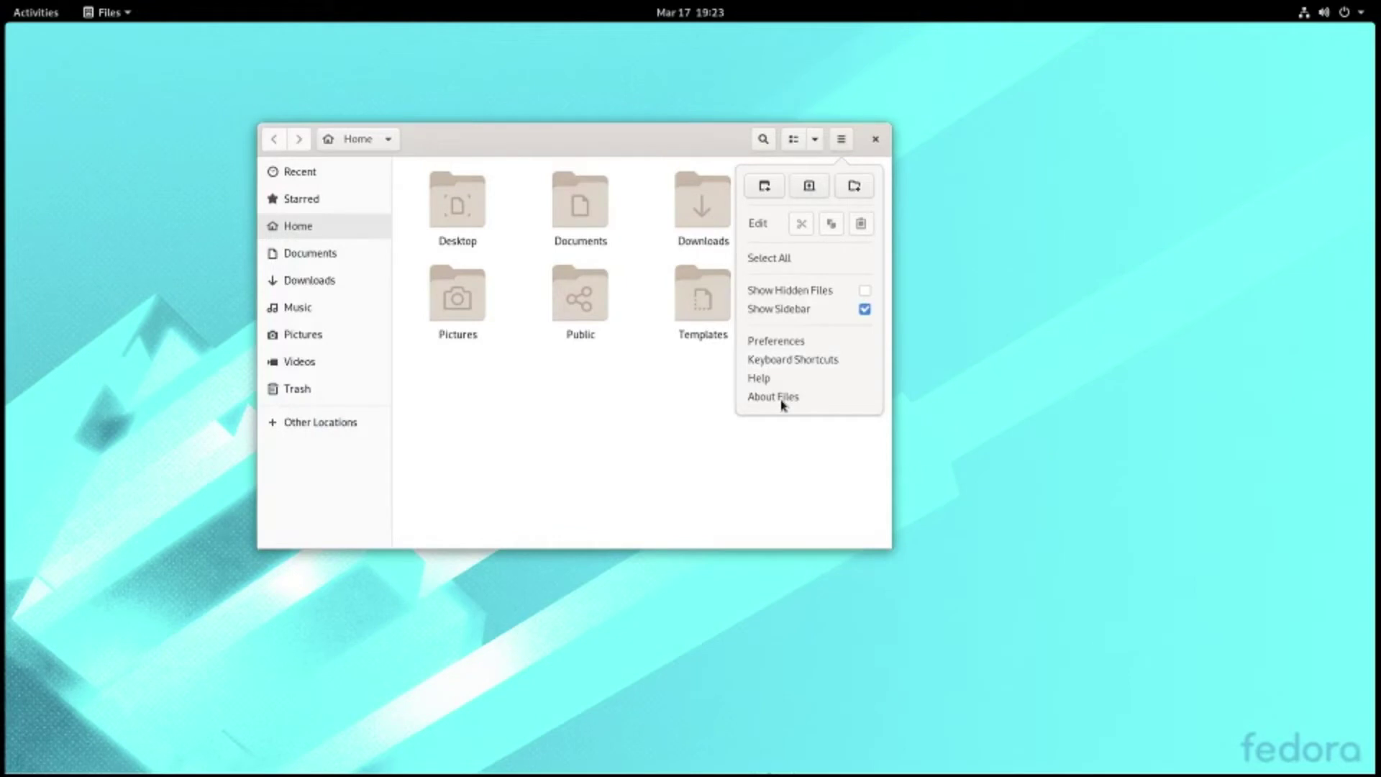
click(781, 400)
drag(534, 377, 568, 374)
click(709, 217)
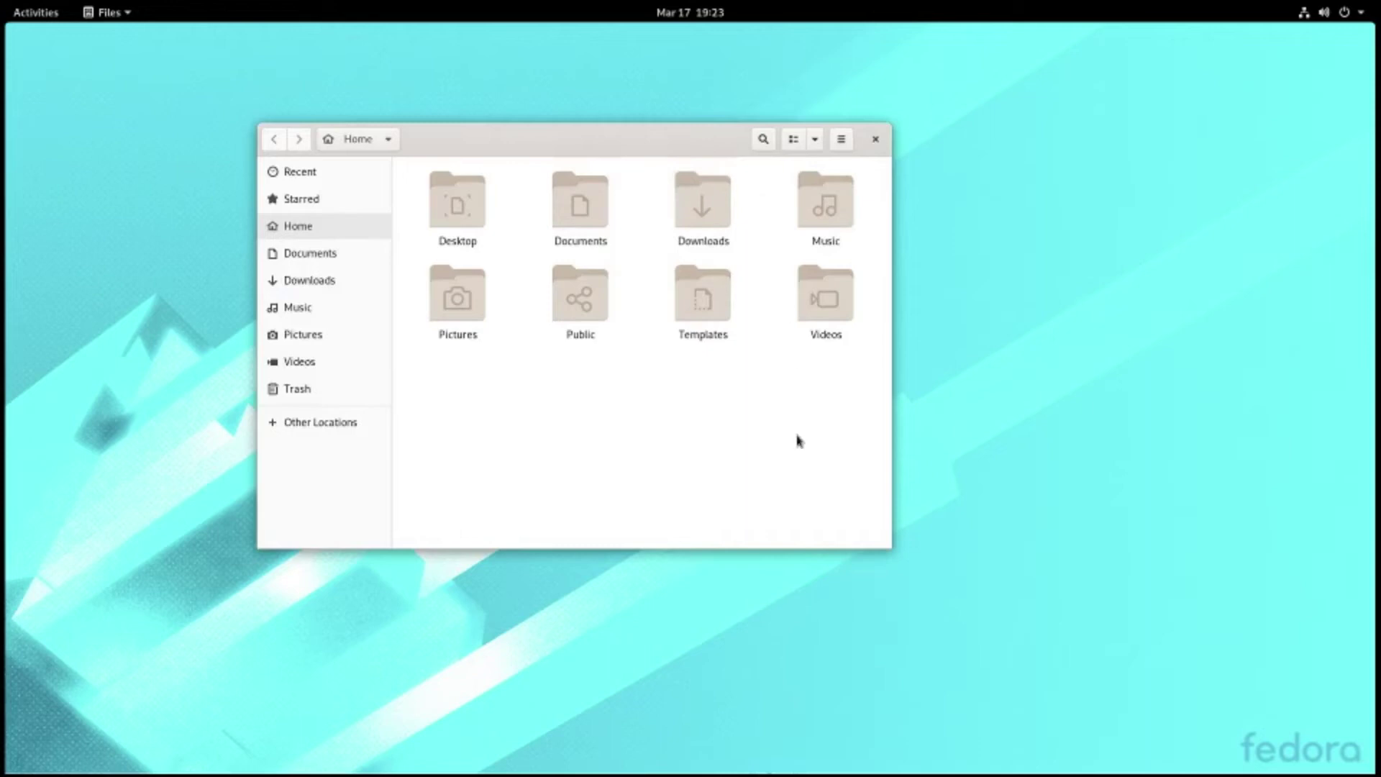
- Try several icon sizes for the Home folder in Files and leave the zoom at 50%
key(ctrl+plus)
key(ctrl+minus)
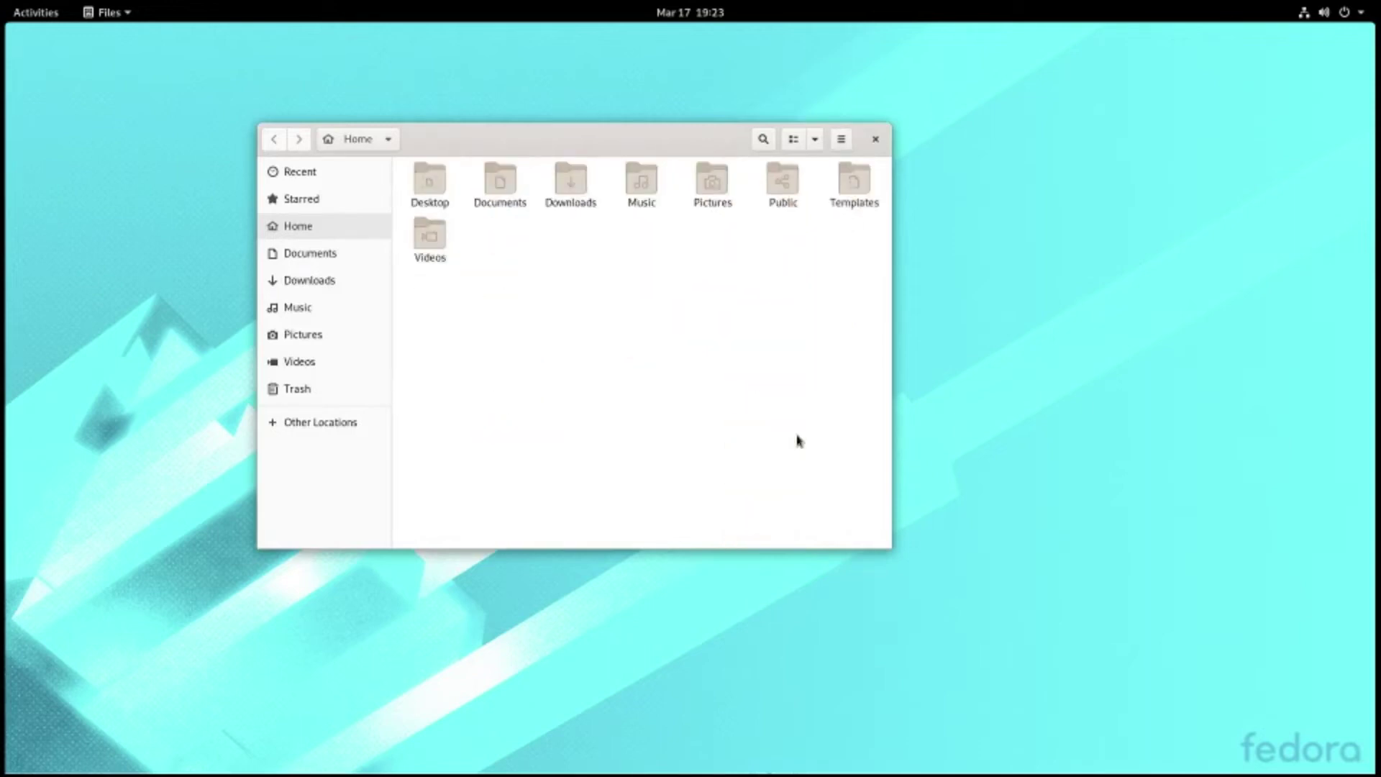
key(ctrl+plus)
key(ctrl+minus)
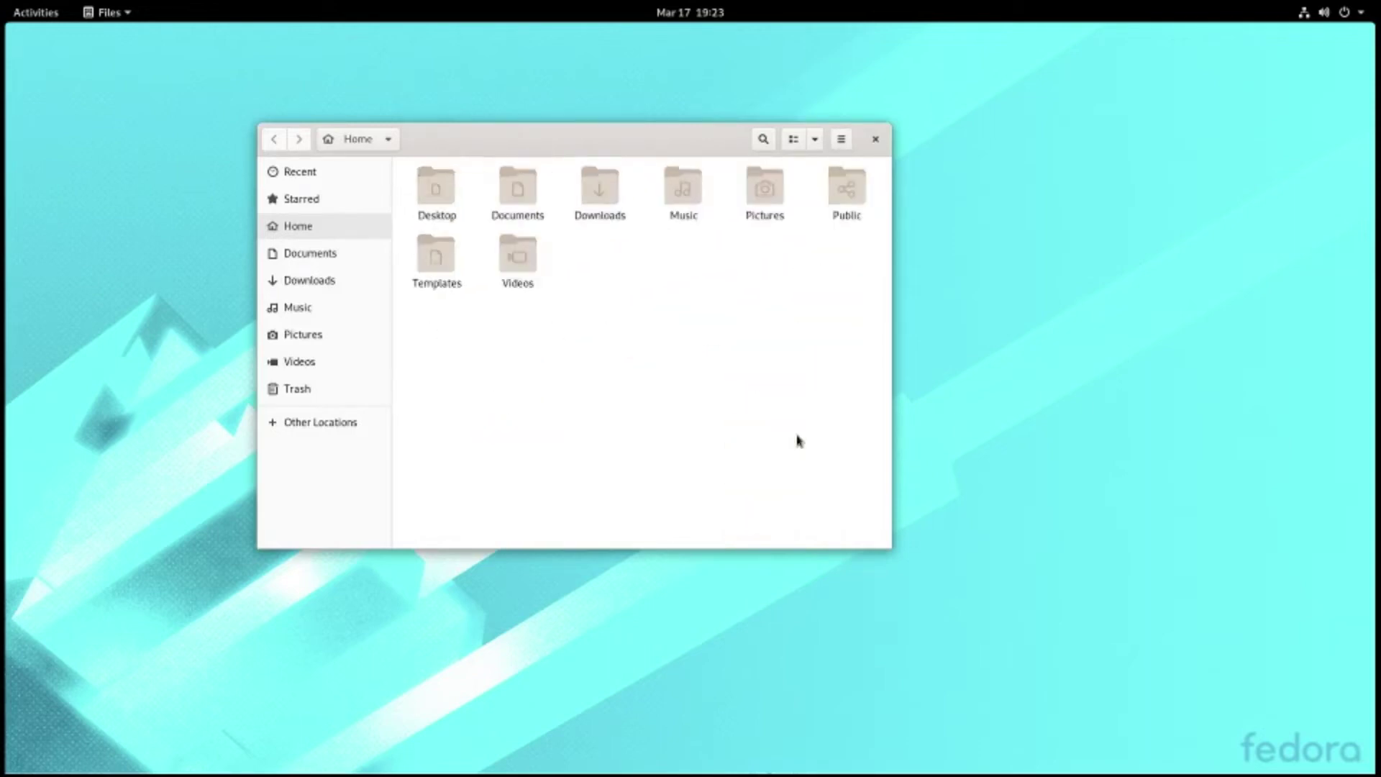
click(812, 147)
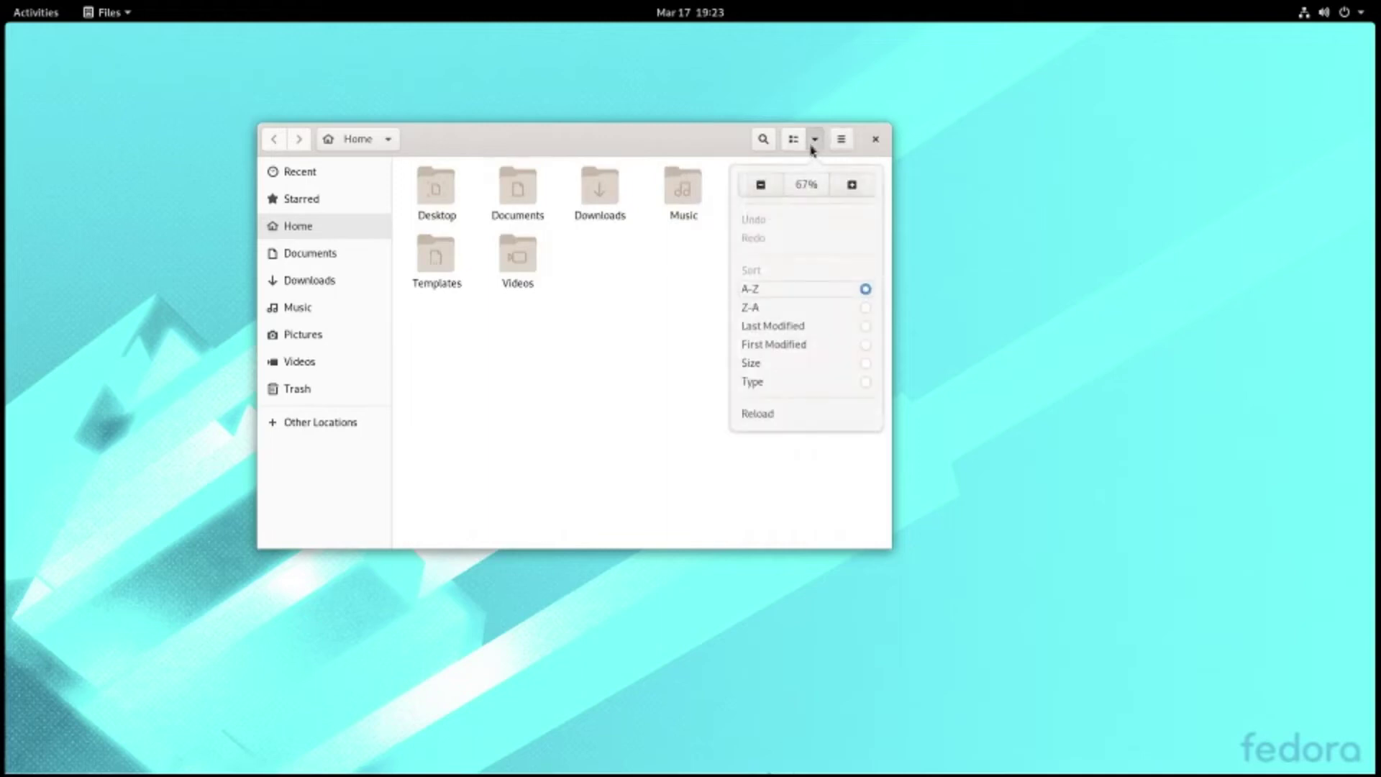
click(761, 185)
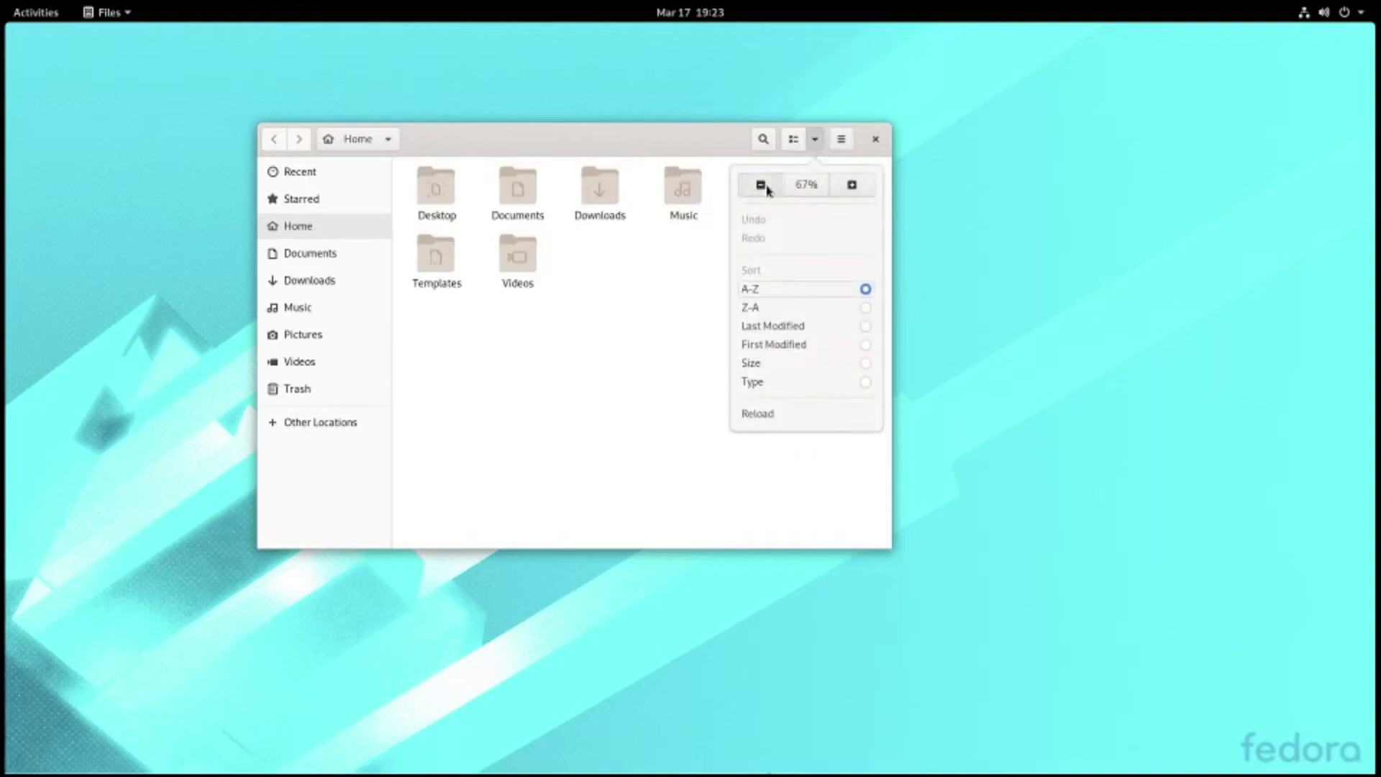
click(849, 185)
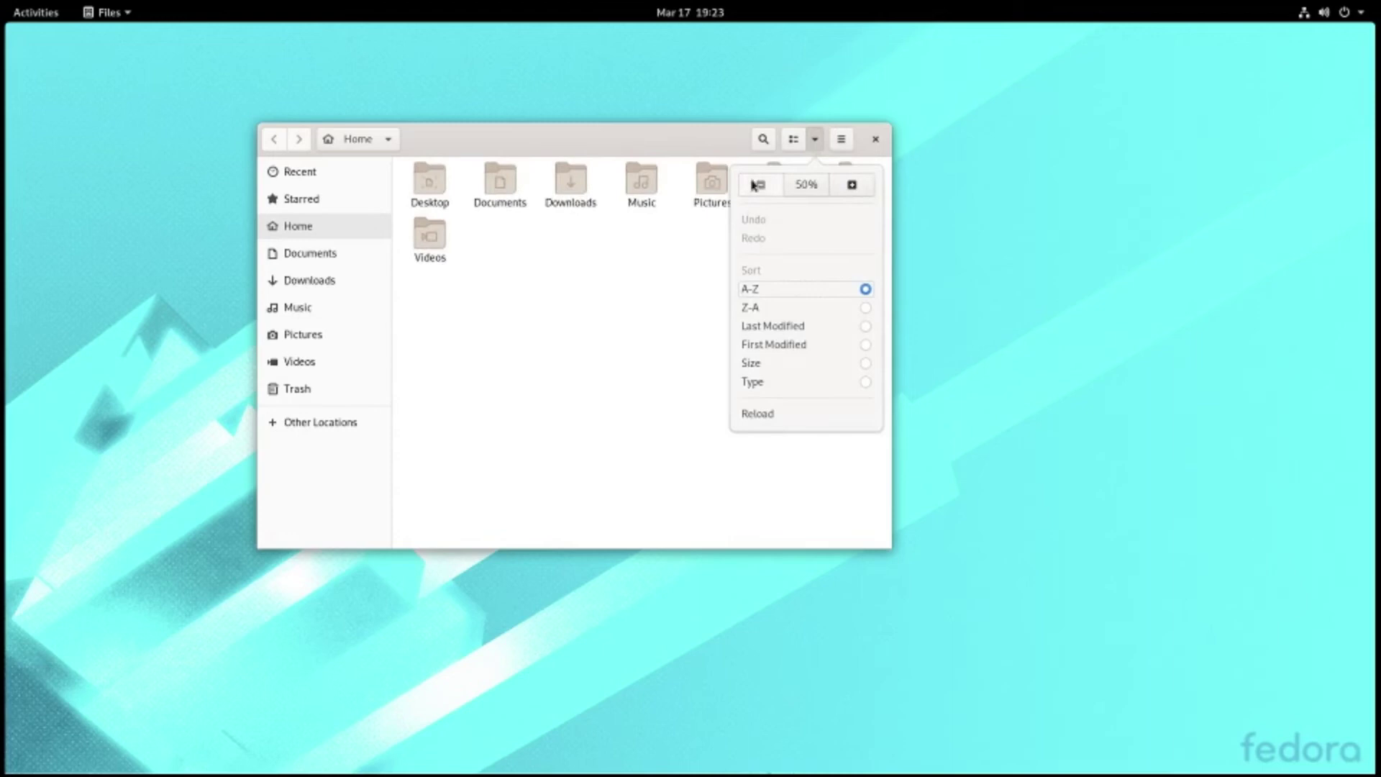
click(684, 338)
- View the Files options and the Home folder's context options without choosing any, and close the file manager
click(839, 144)
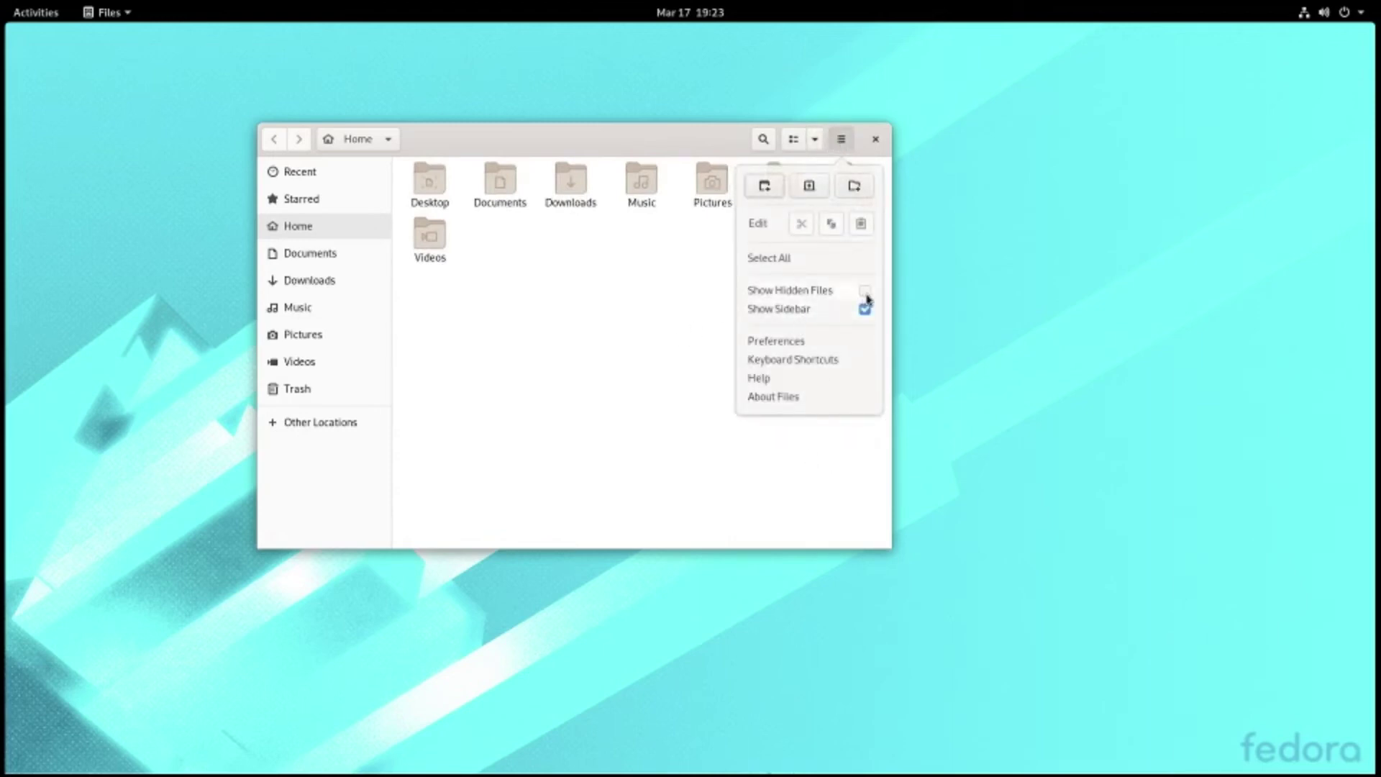
click(637, 329)
right_click(636, 330)
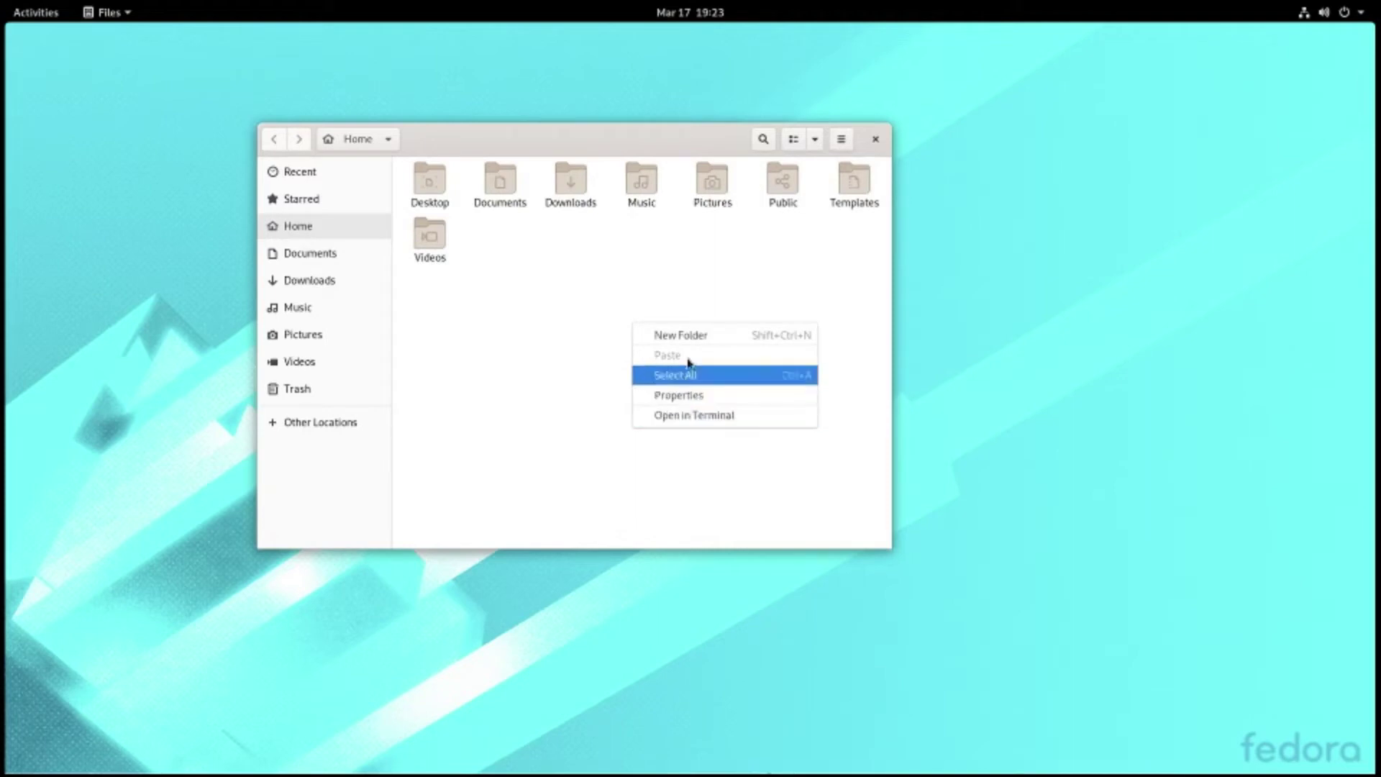
click(462, 312)
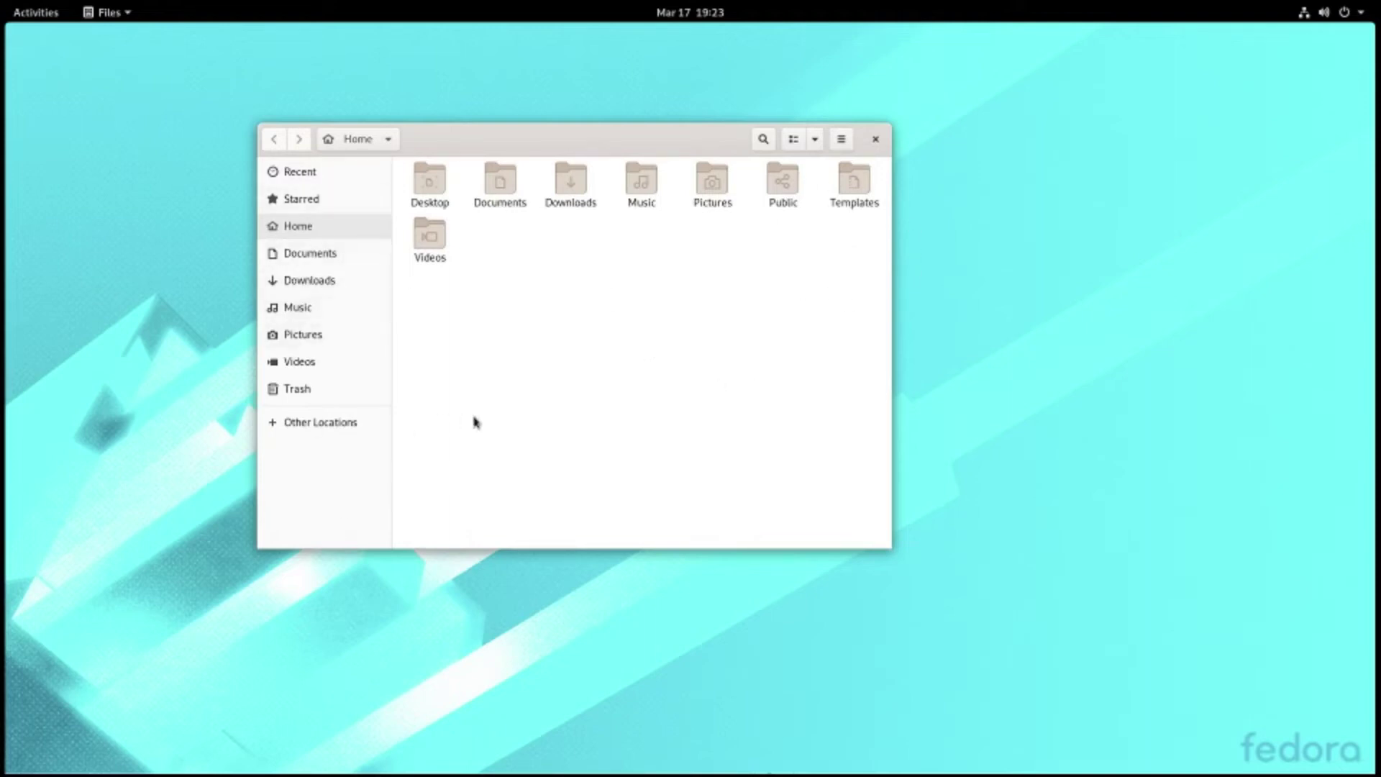
click(876, 141)
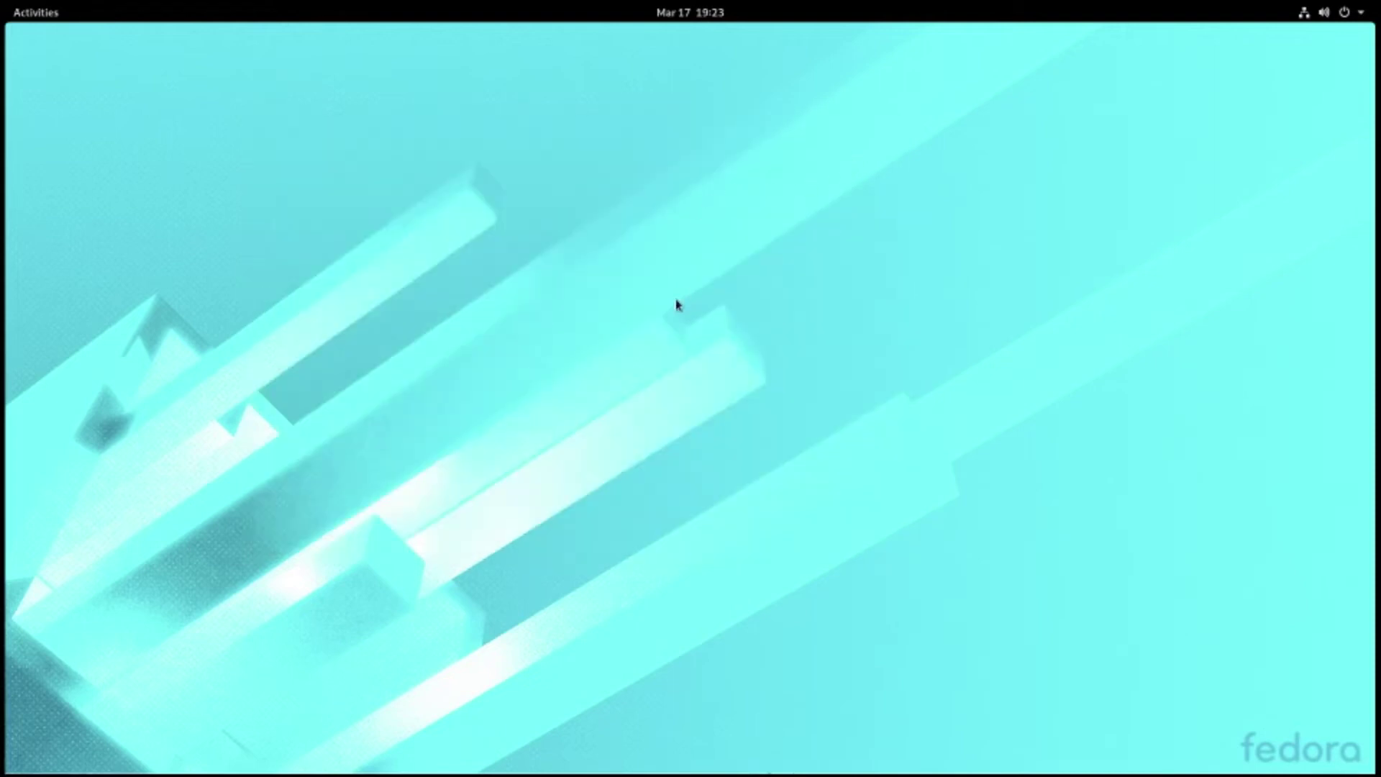
- Show all applications, view the Software Updates Available notification's details and look through the list of pending updates
click(59, 12)
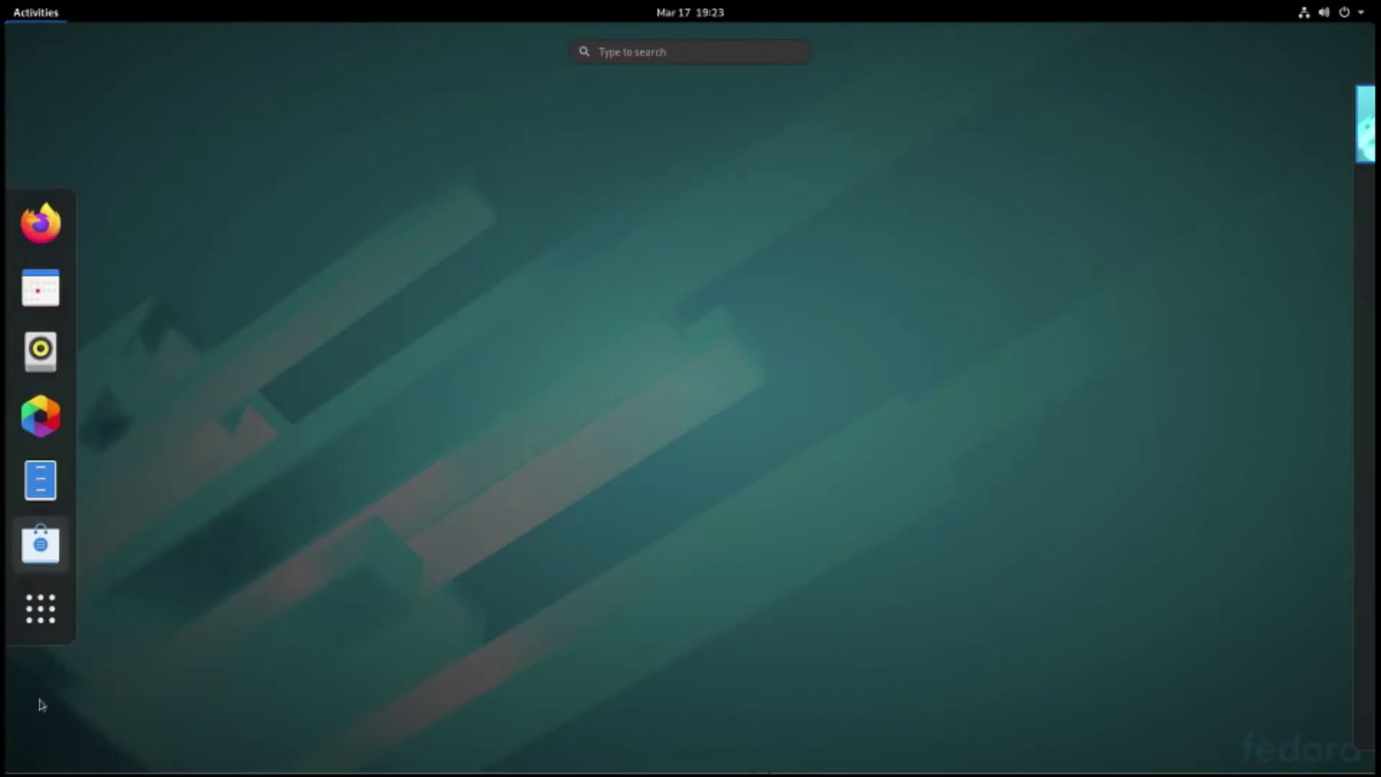
click(40, 608)
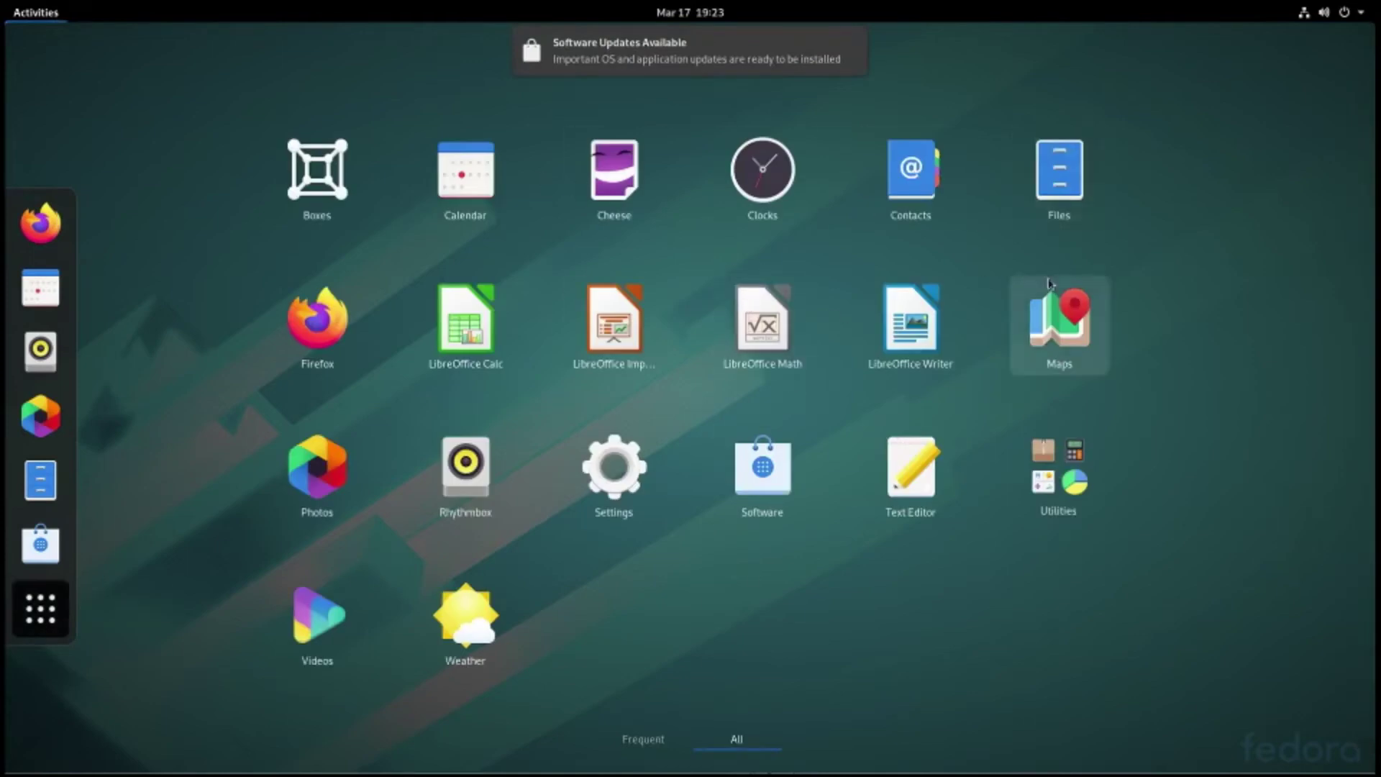
mouse_move(651, 47)
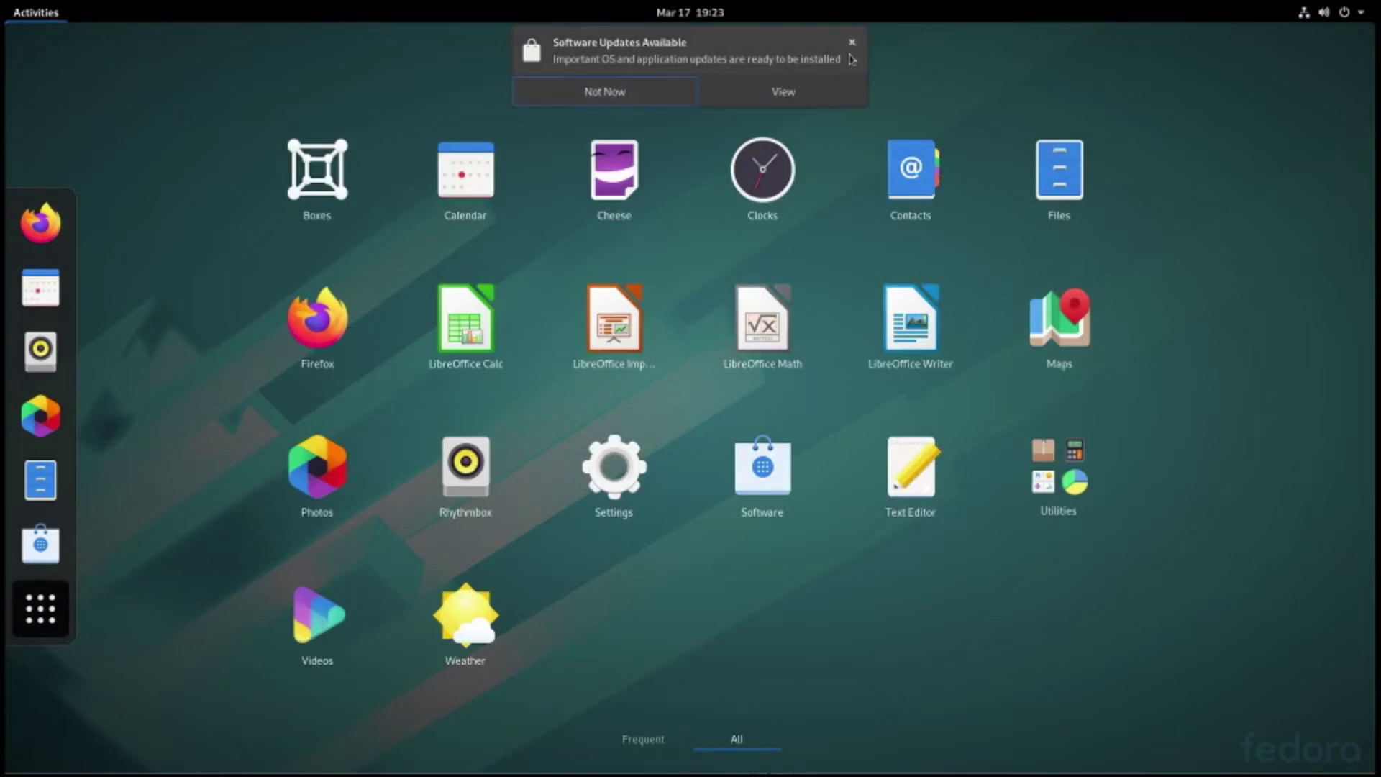
click(811, 92)
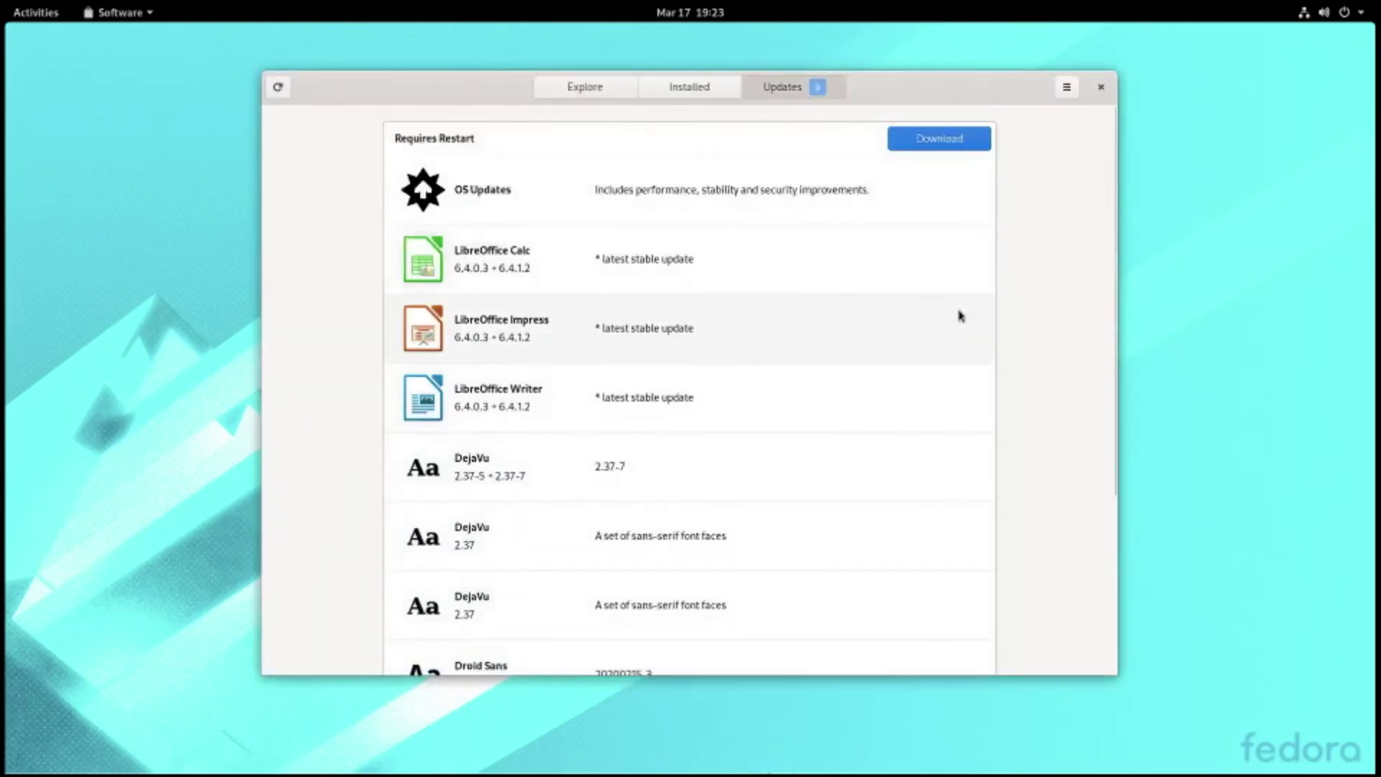
scroll(957, 312, down, 5)
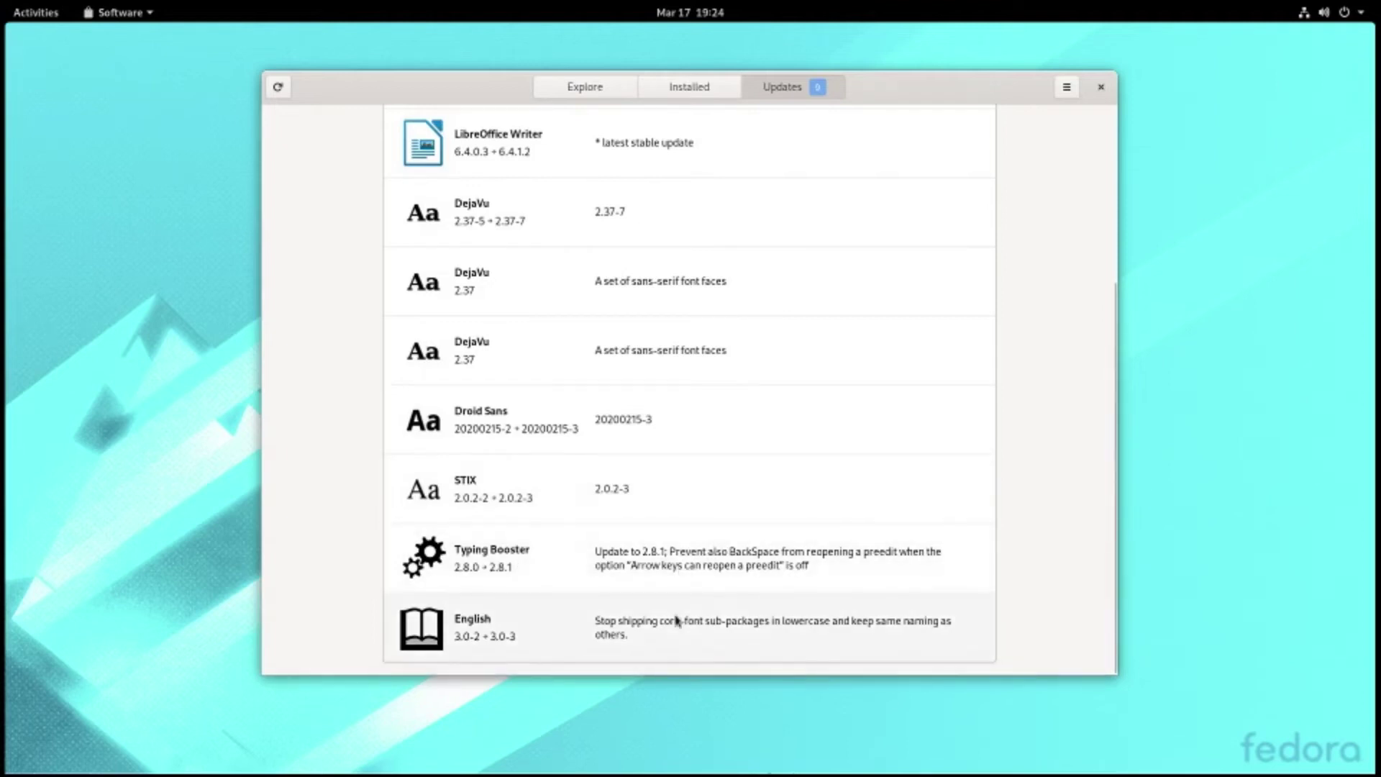
scroll(676, 620, up, 5)
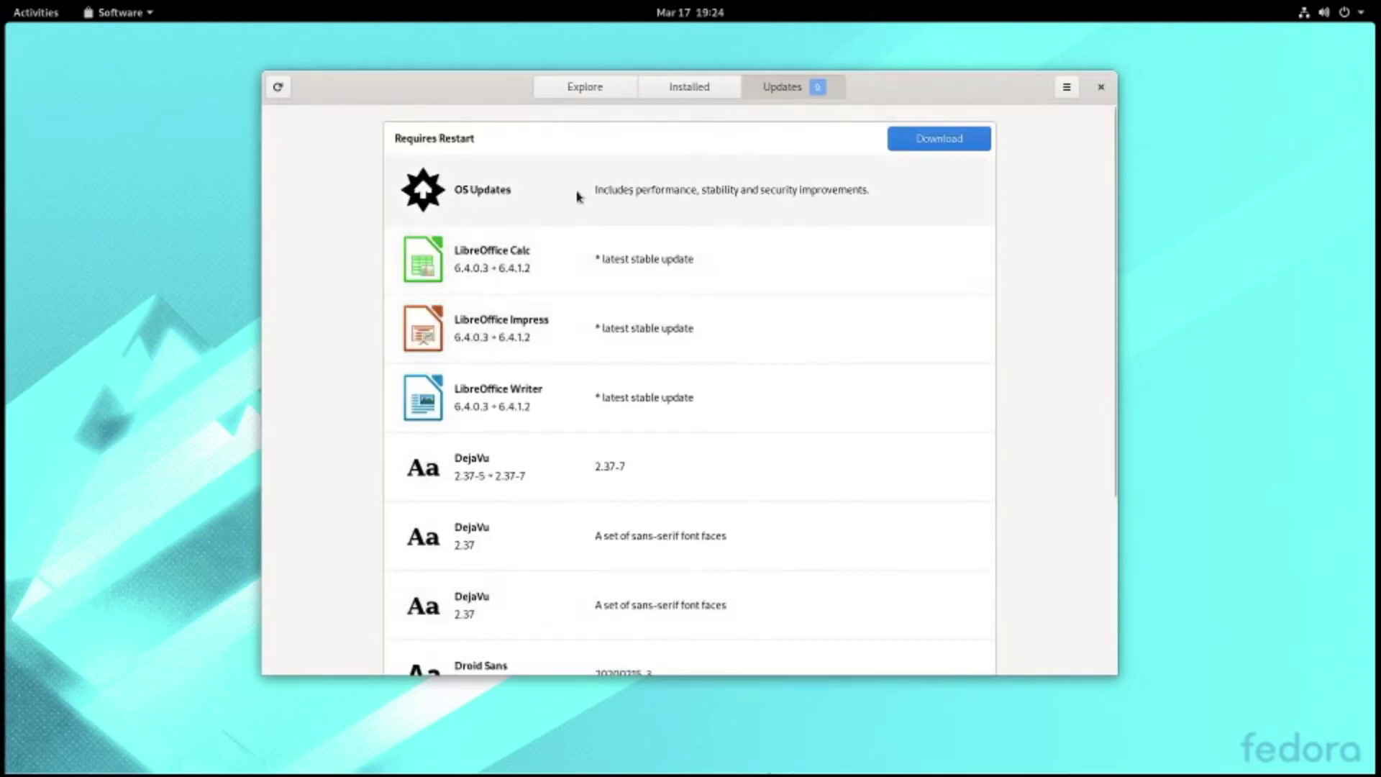
- Examine the full package list of the OS Updates entry, then close the list and Software without downloading
click(691, 201)
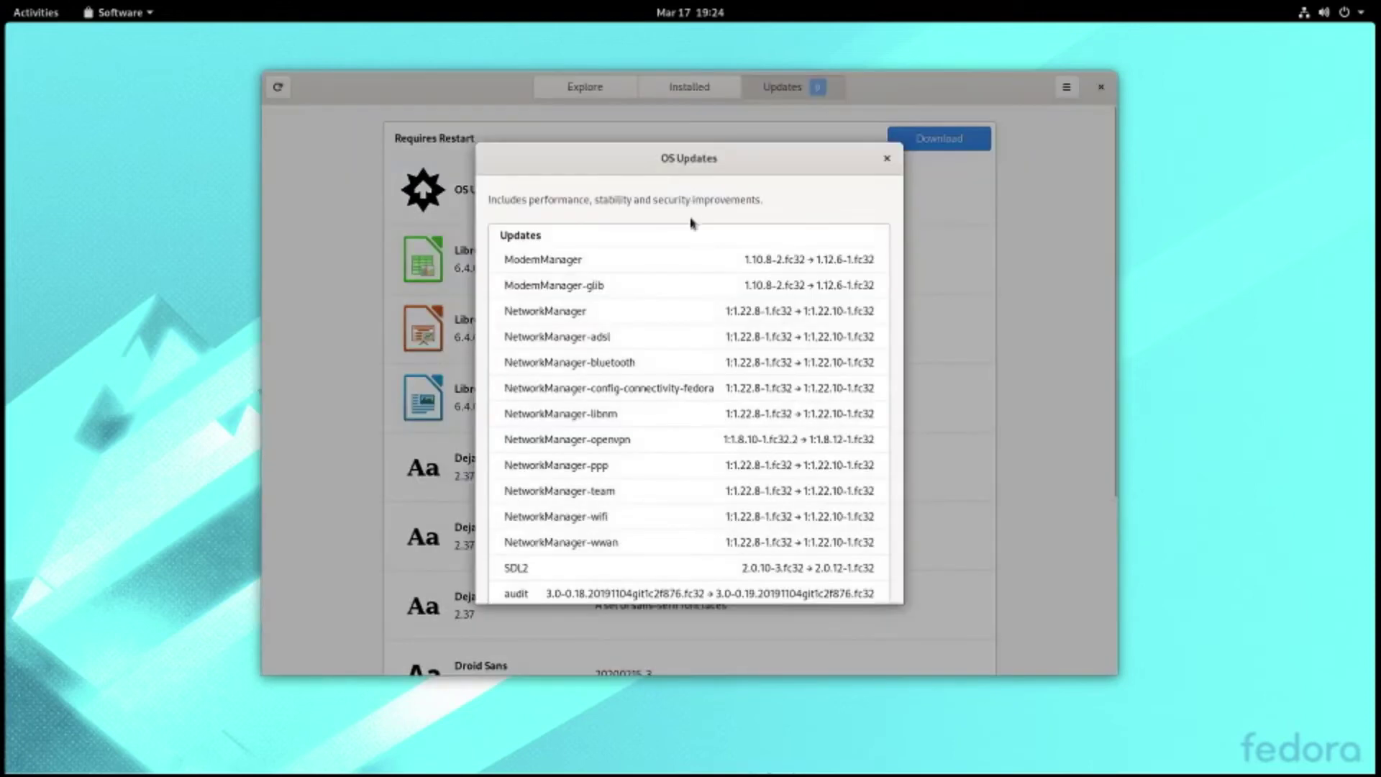
scroll(676, 293, down, 10)
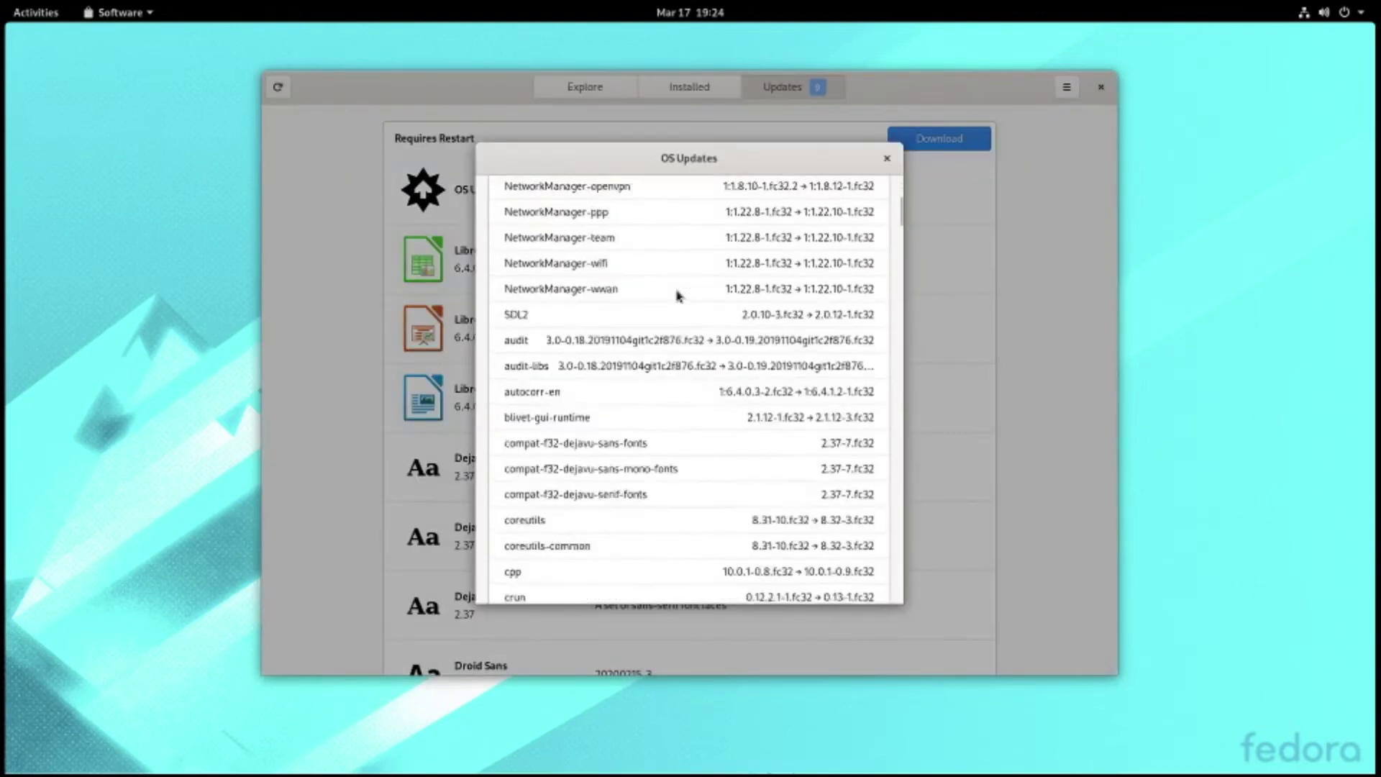
scroll(675, 293, down, 10)
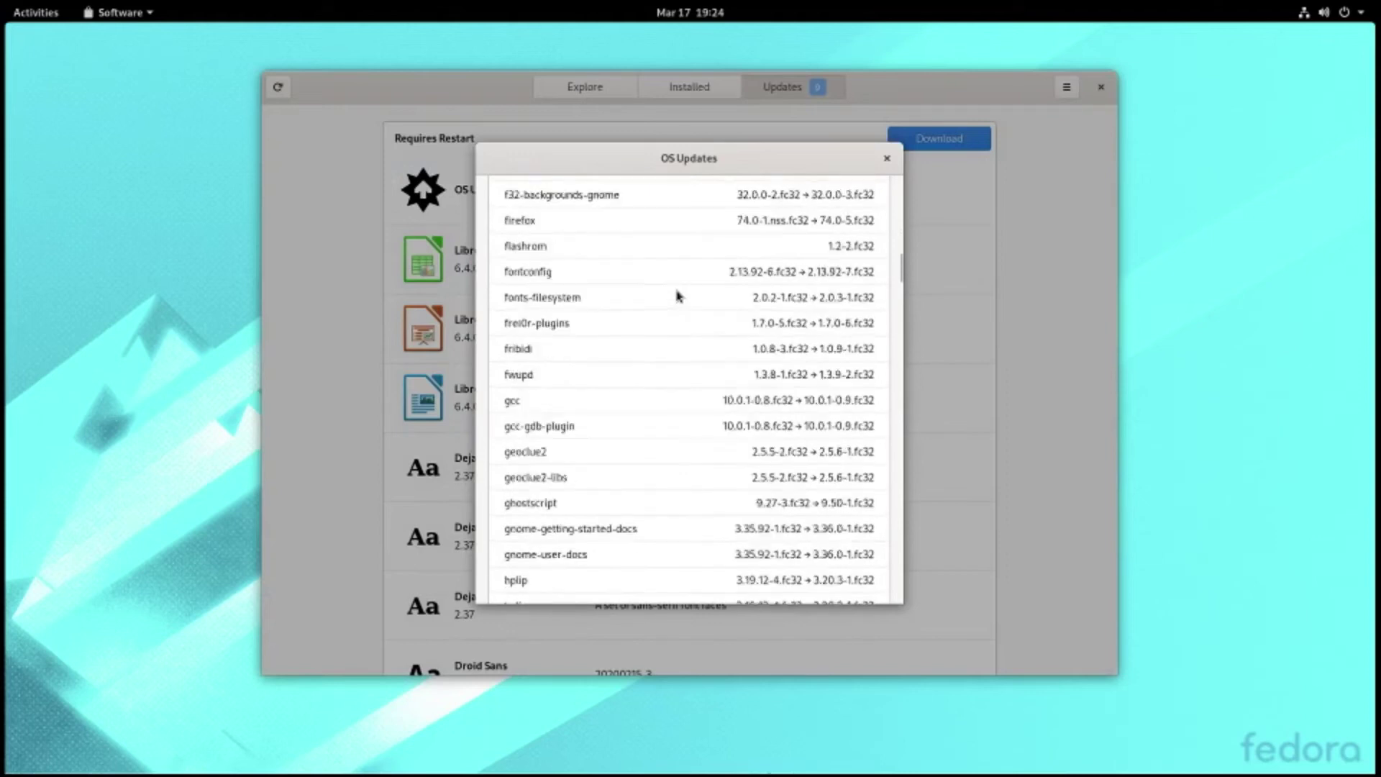
scroll(676, 295, down, 10)
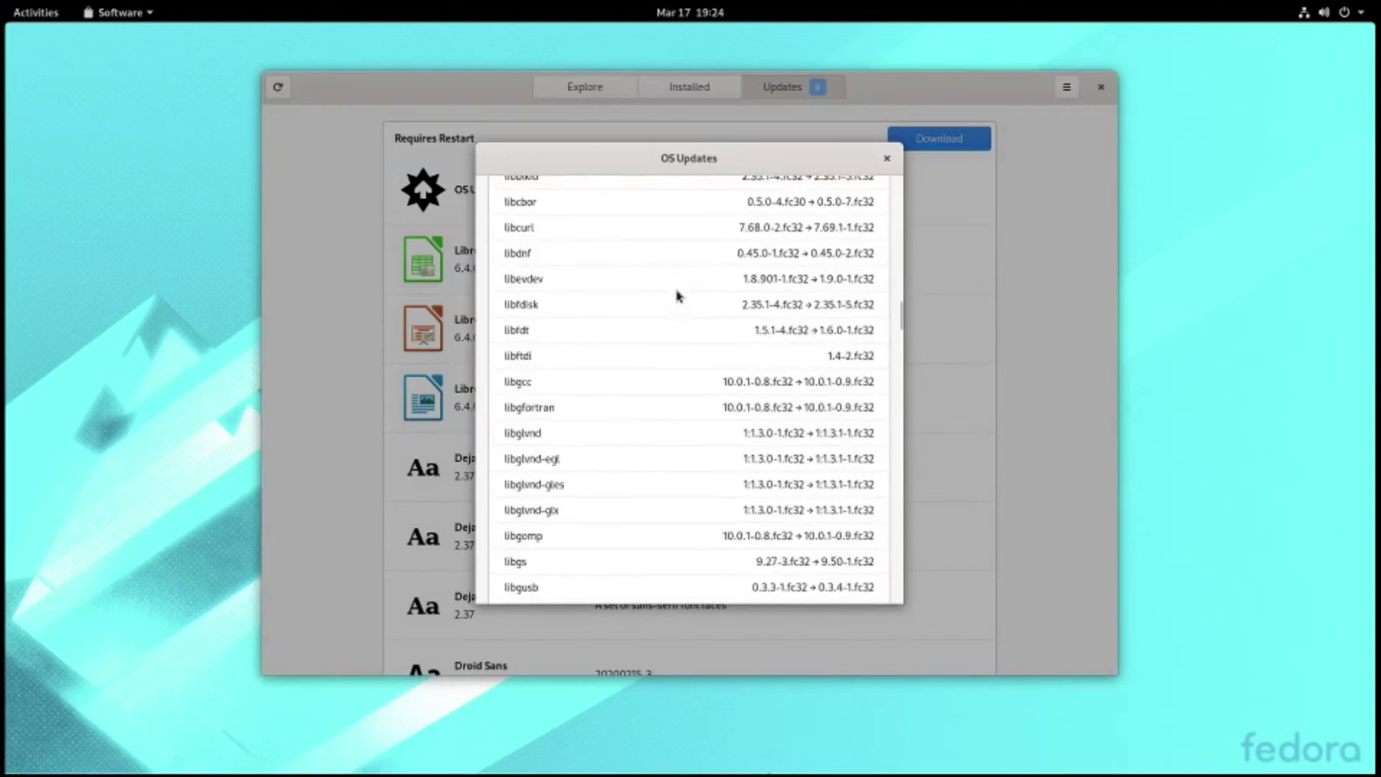
scroll(679, 297, down, 10)
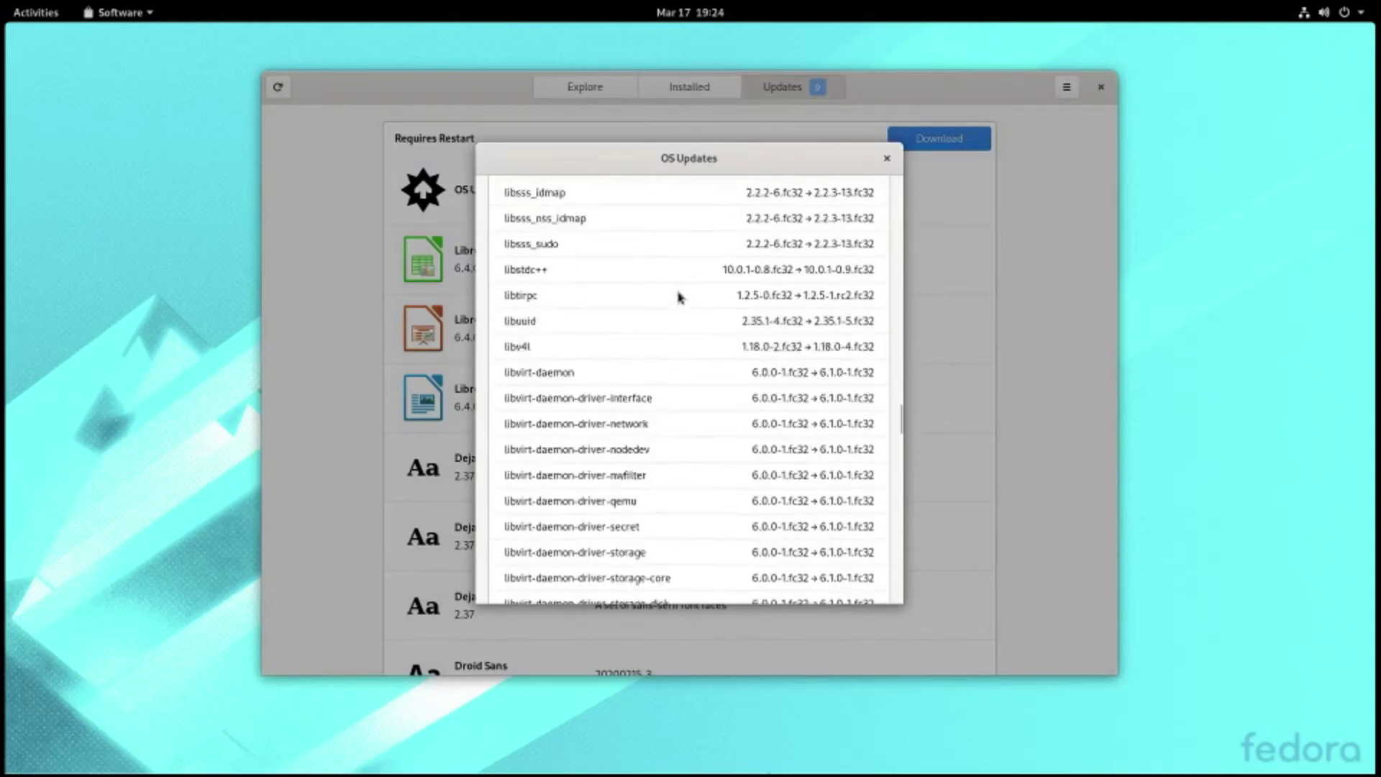
scroll(680, 299, down, 10)
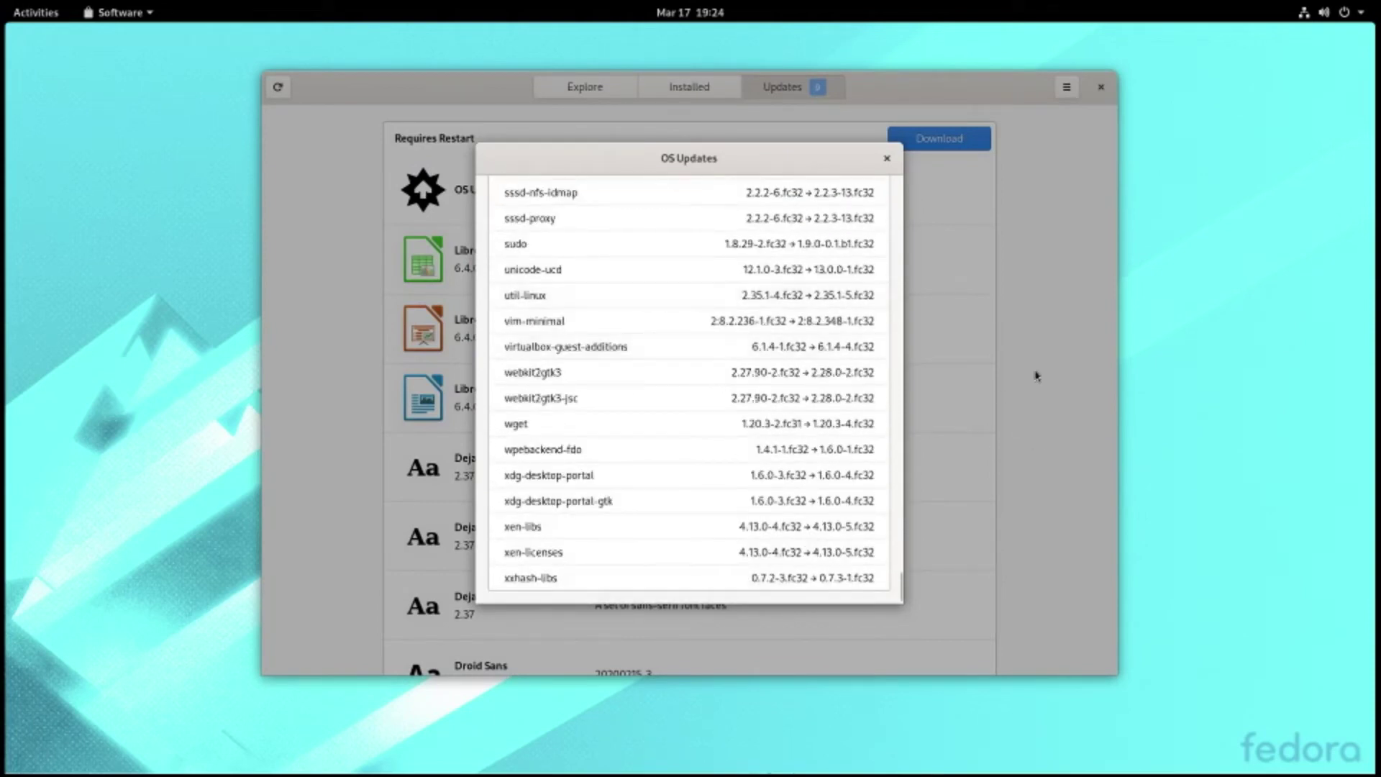
click(883, 160)
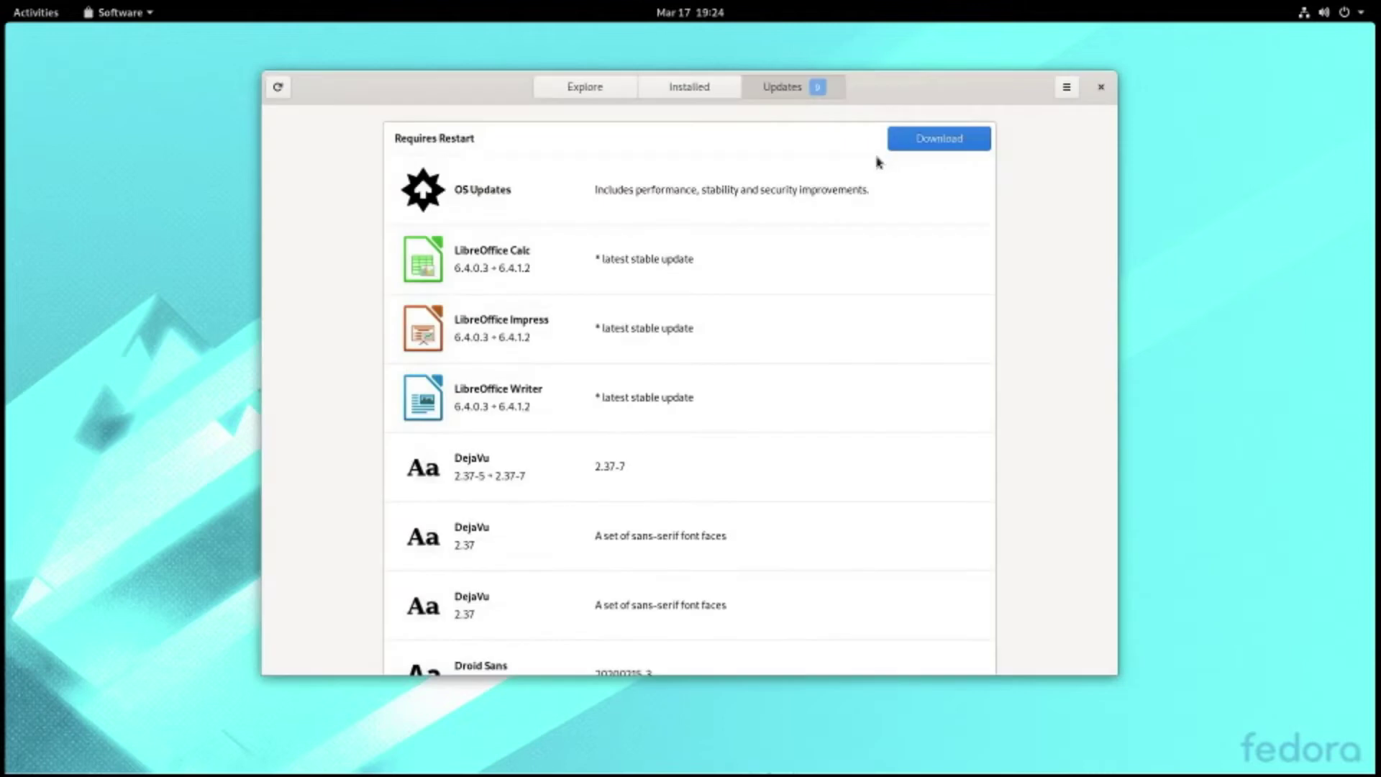
click(1101, 88)
- Launch Firefox from the full list of installed applications
click(26, 20)
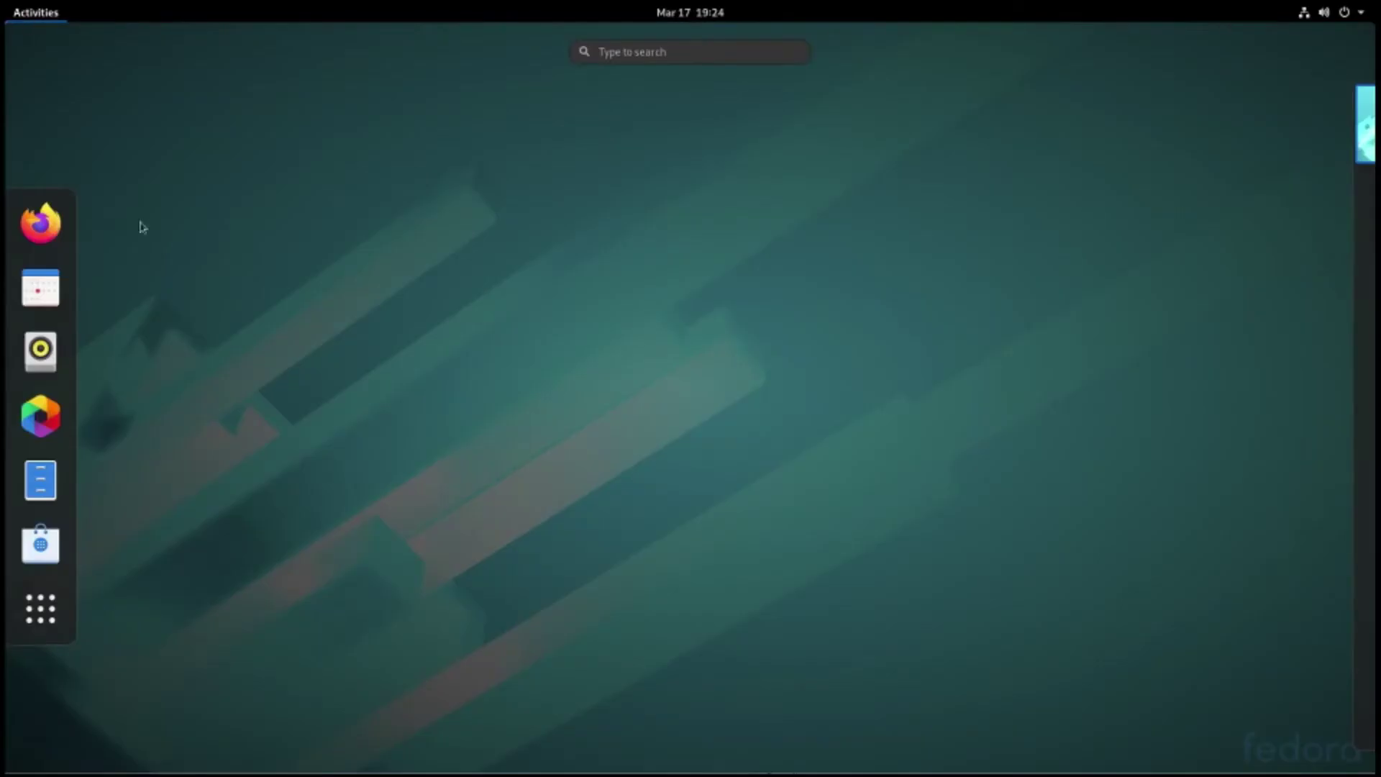
click(41, 610)
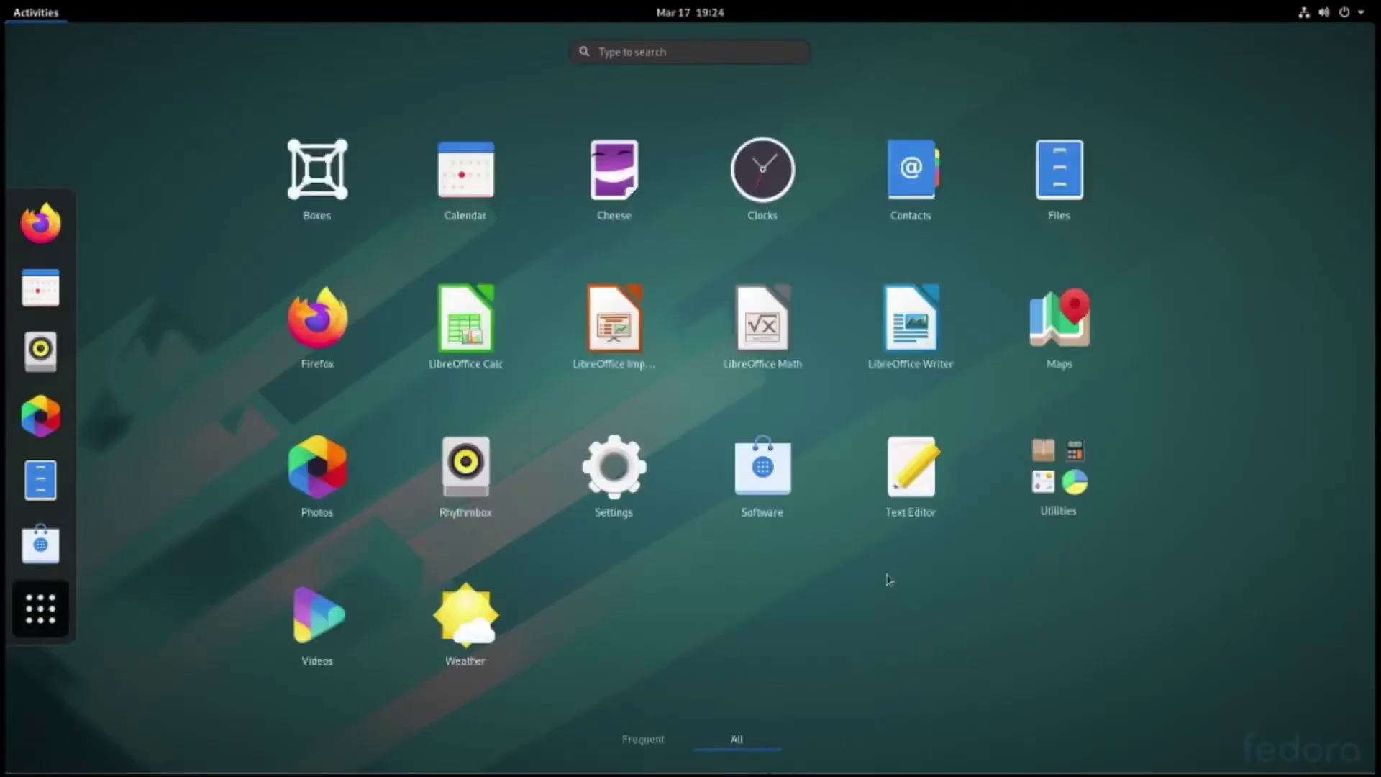
click(323, 327)
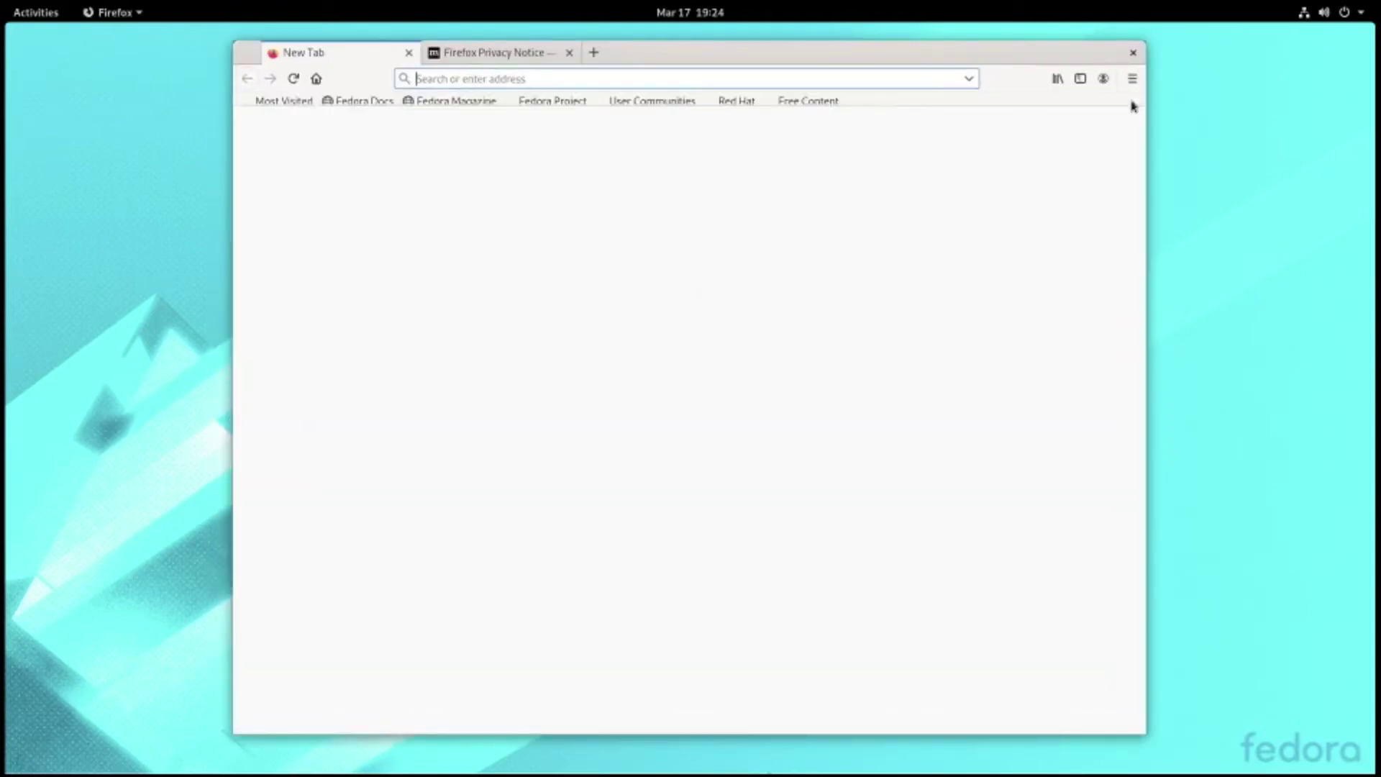
- View Firefox's version information, then quit the browser and close all its tabs
click(1133, 83)
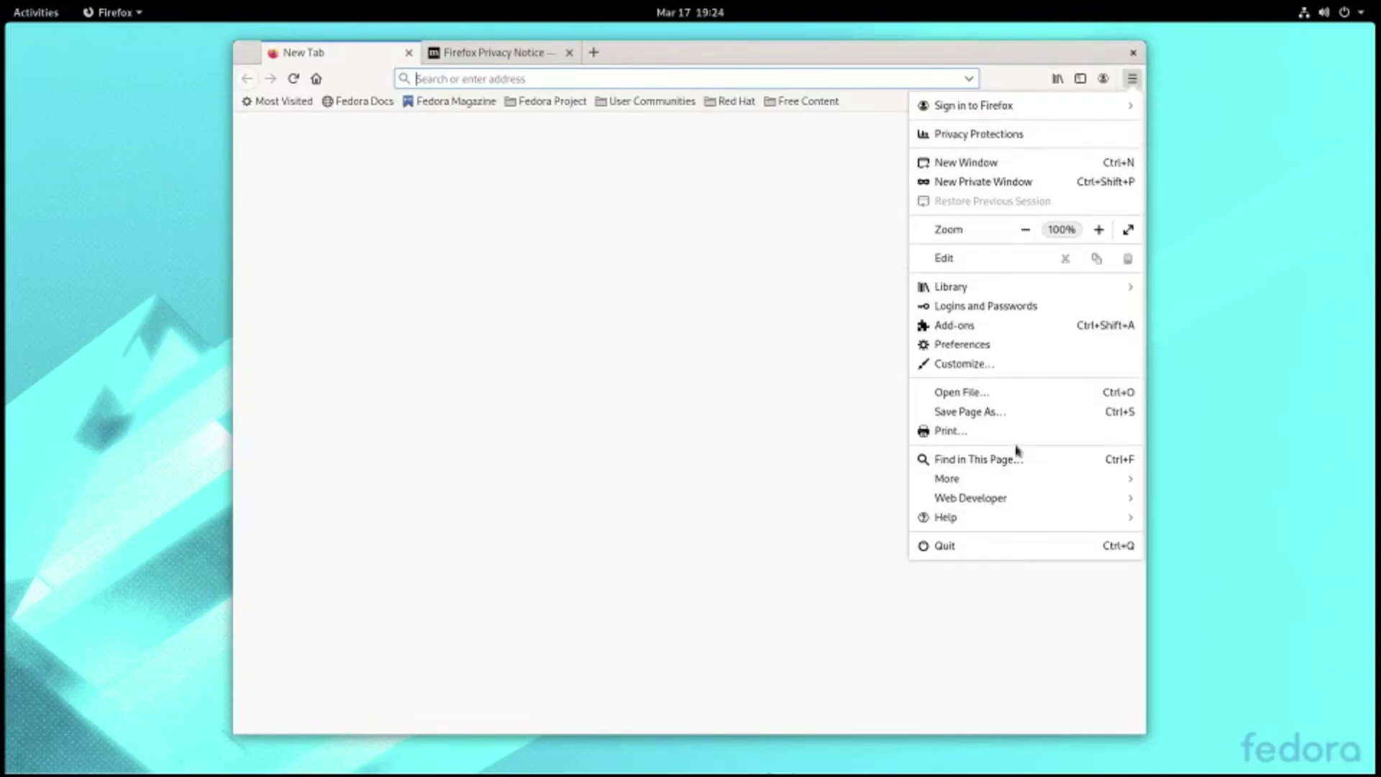
click(971, 520)
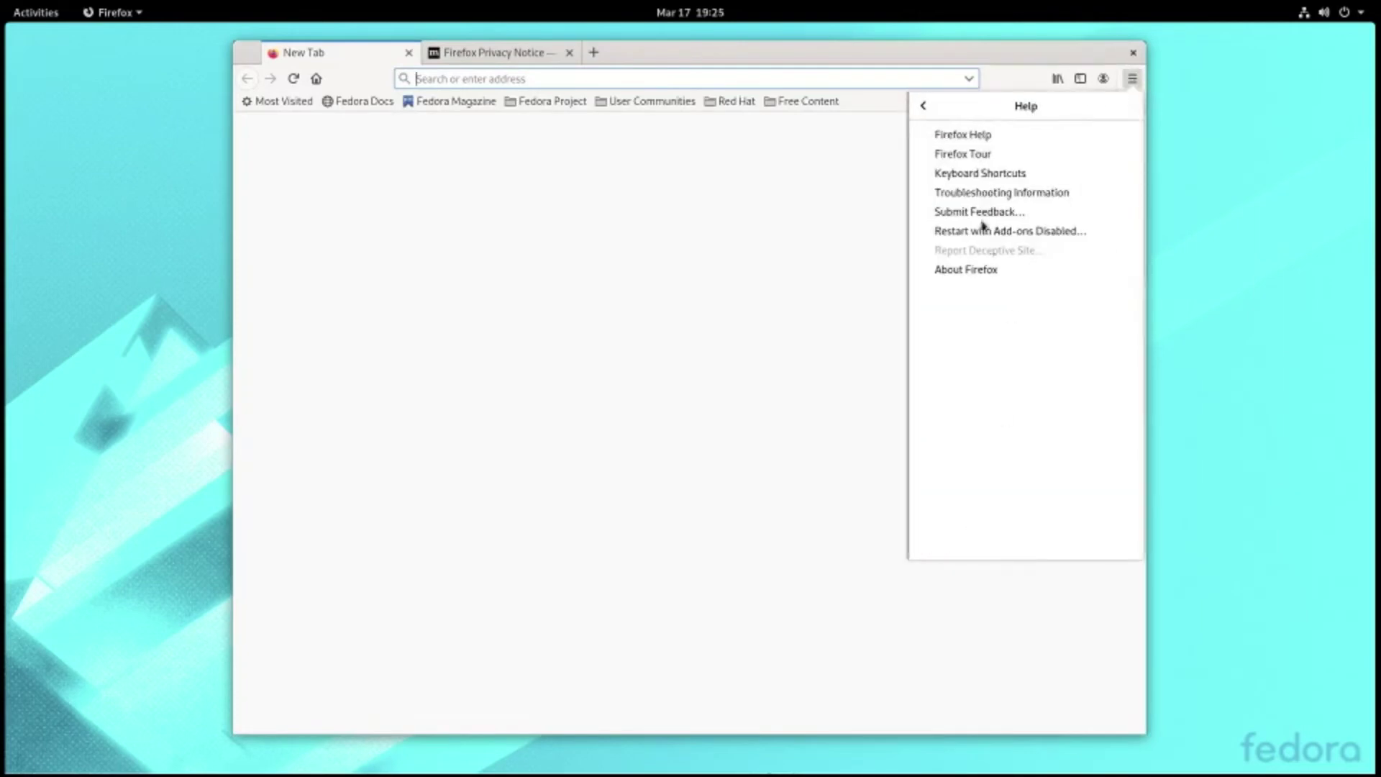
click(966, 270)
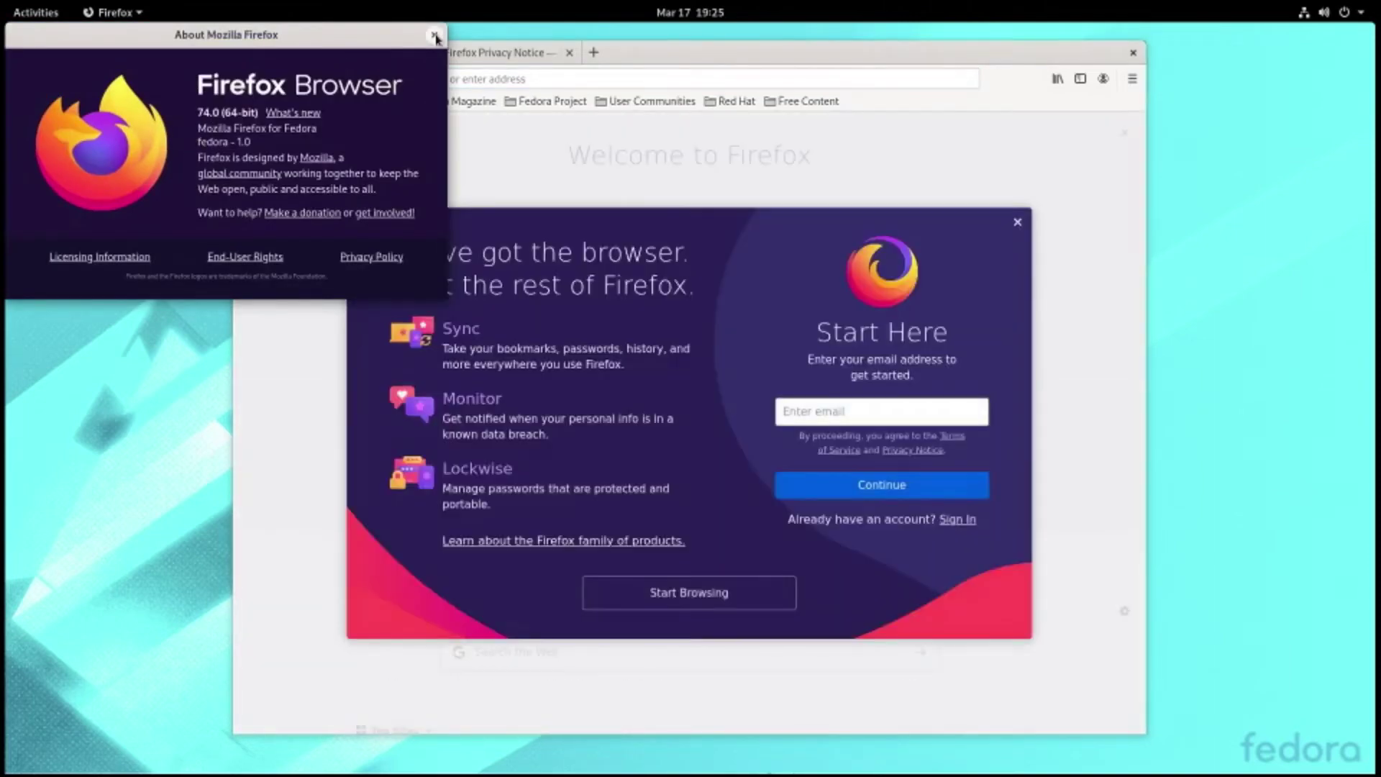
click(435, 37)
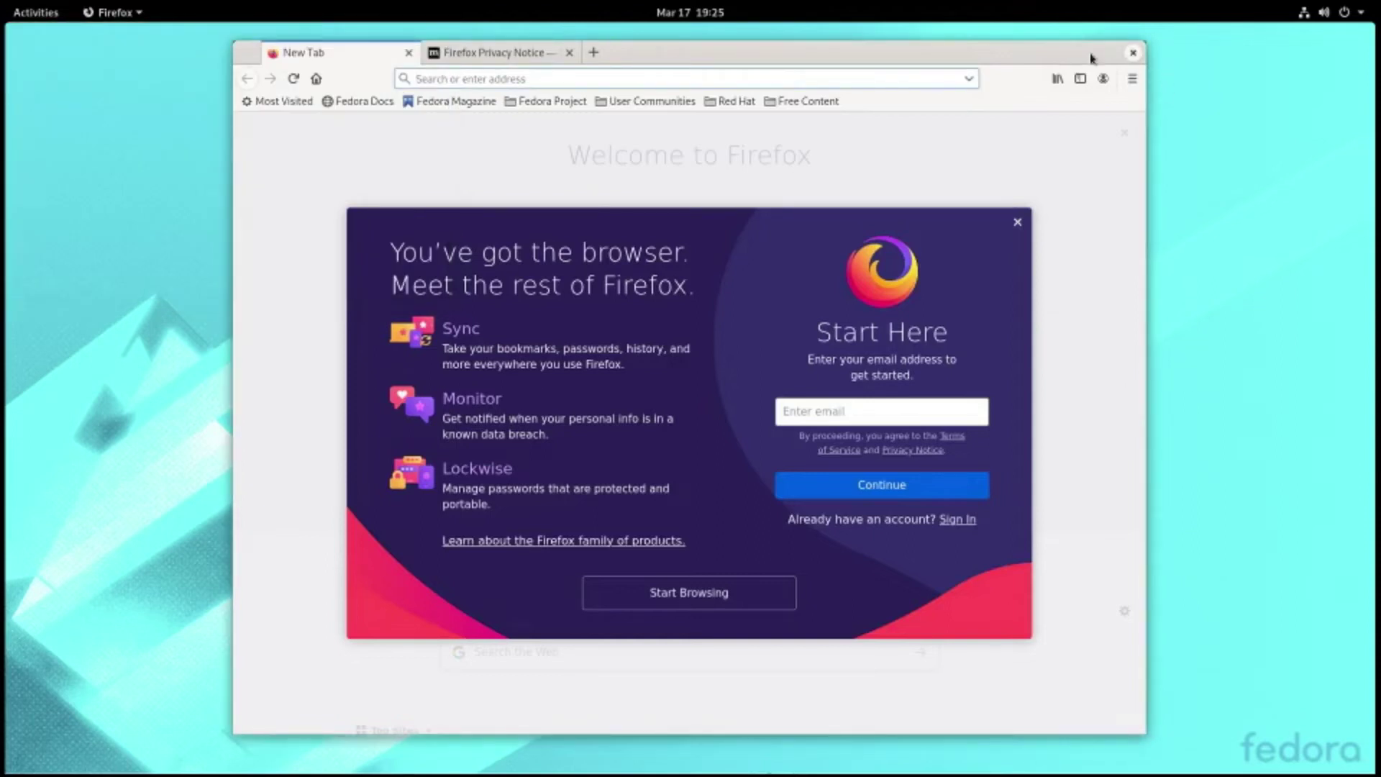
click(1133, 52)
click(809, 437)
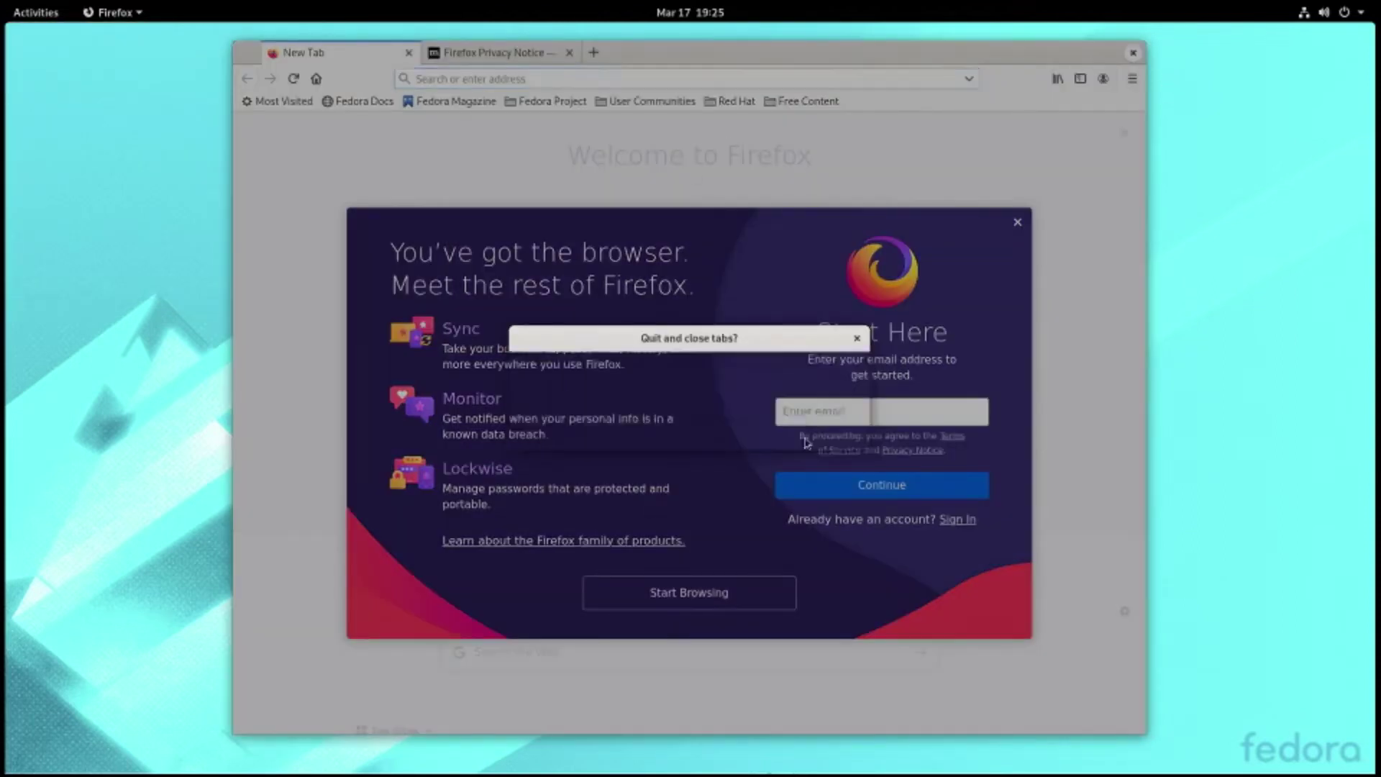
- Launch LibreOffice Writer from the full list of applications and dismiss the Tip of the Day
click(36, 13)
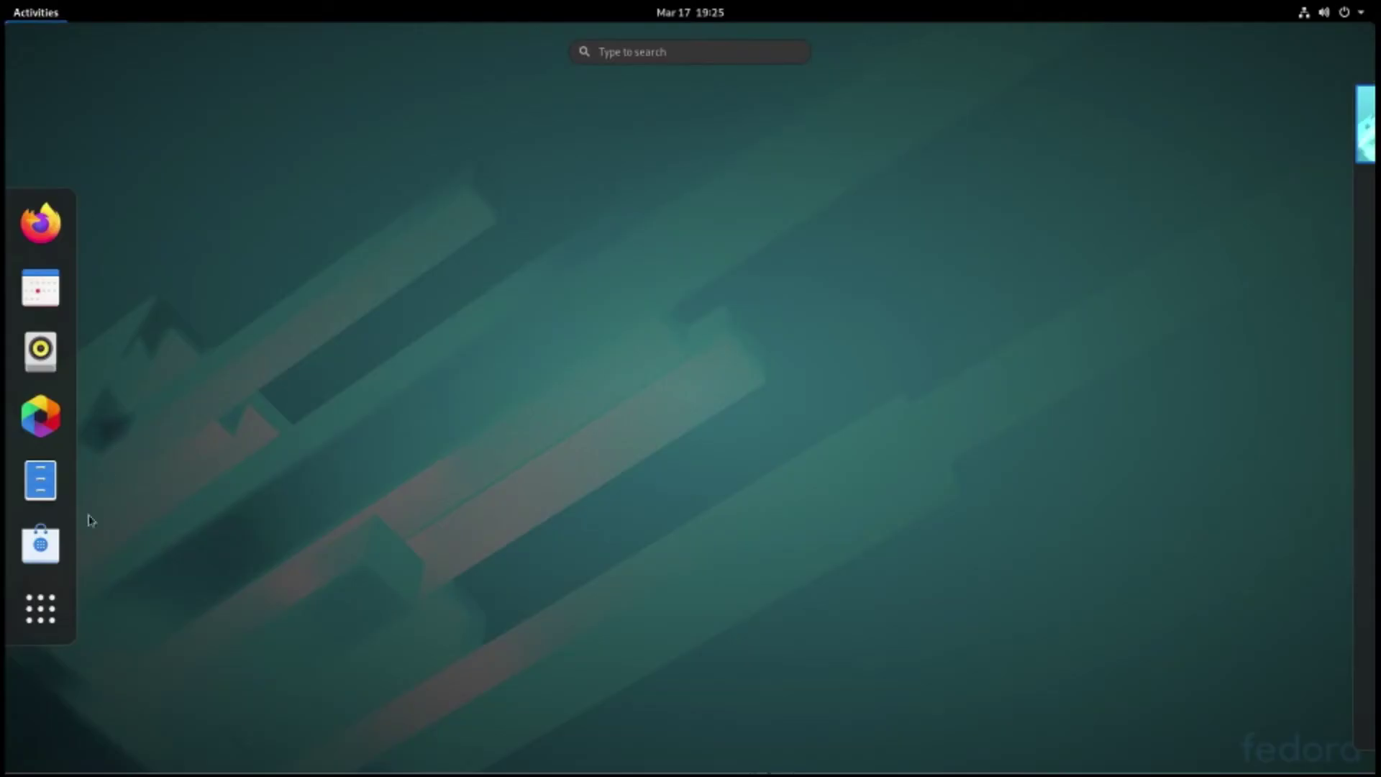
click(40, 609)
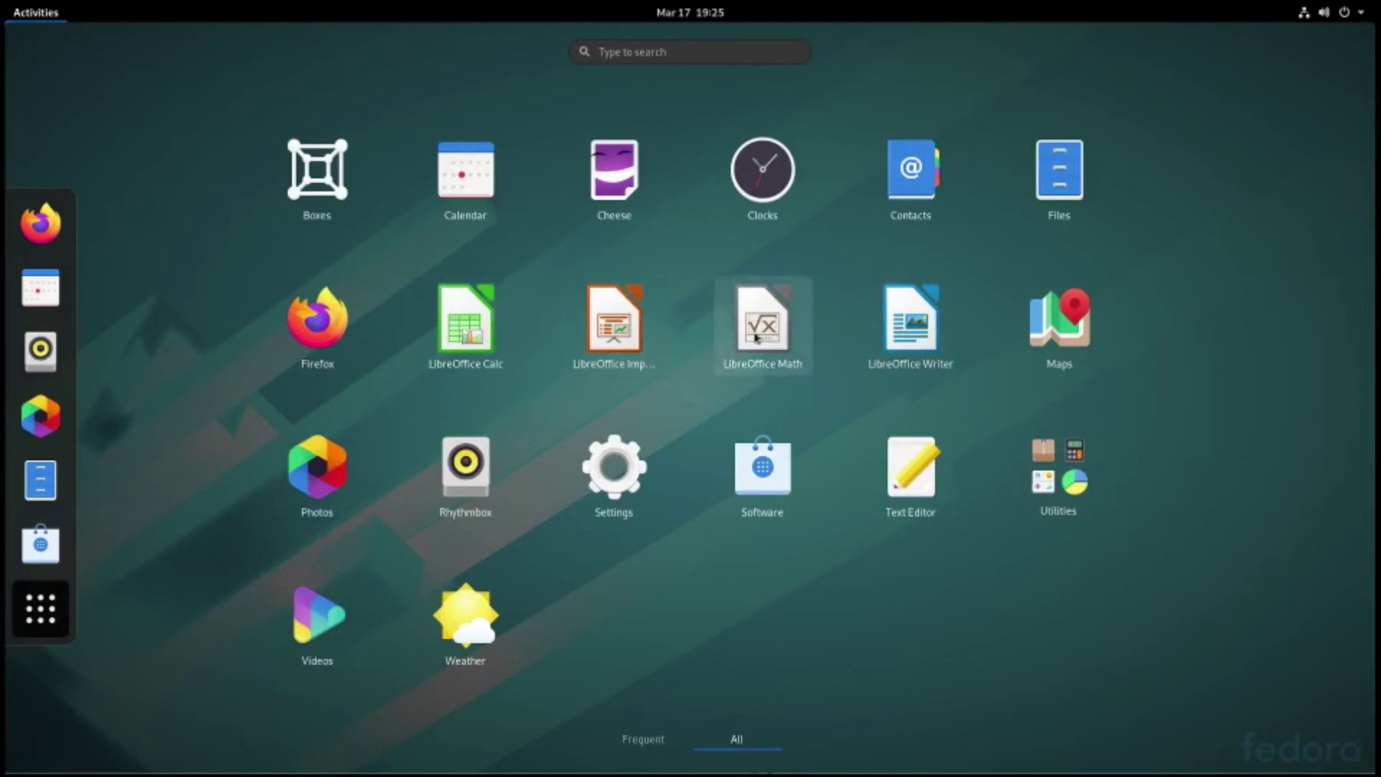
click(905, 340)
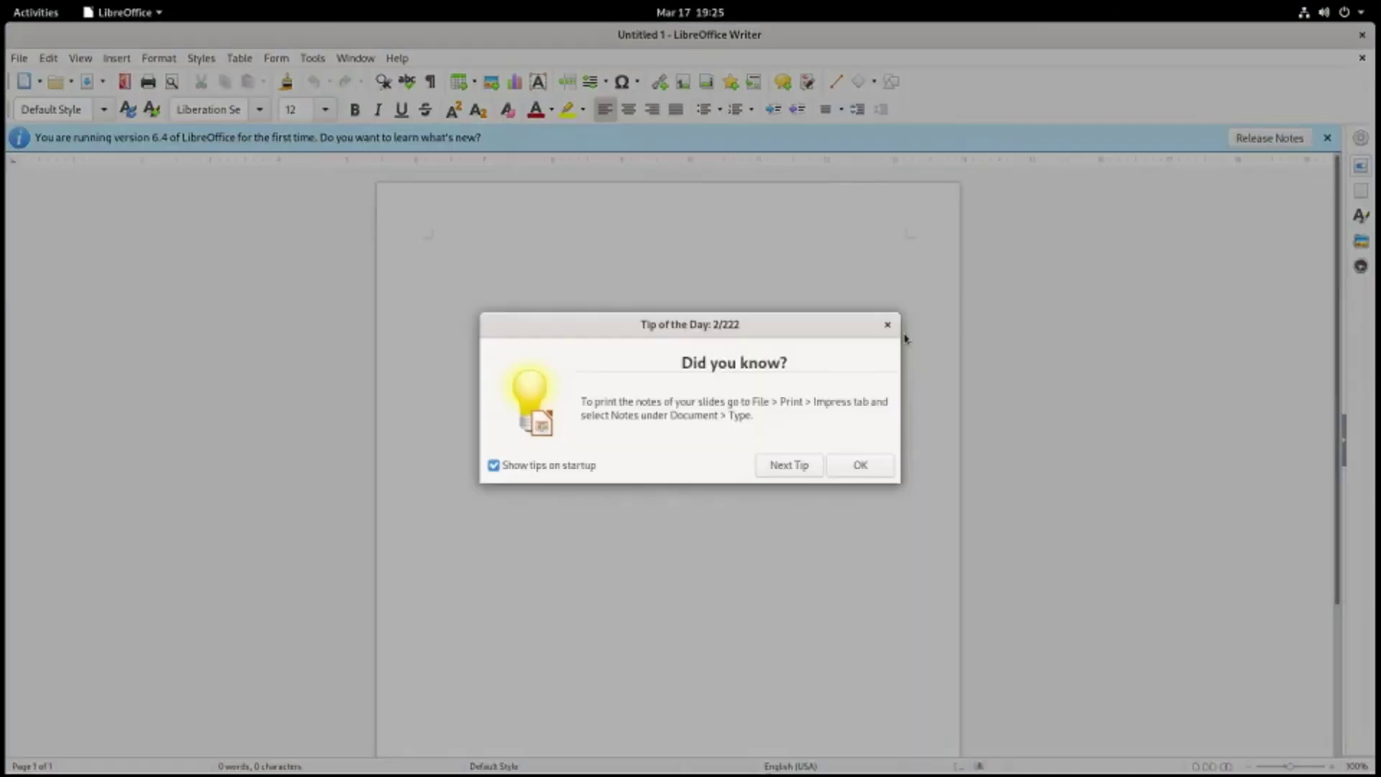
click(865, 466)
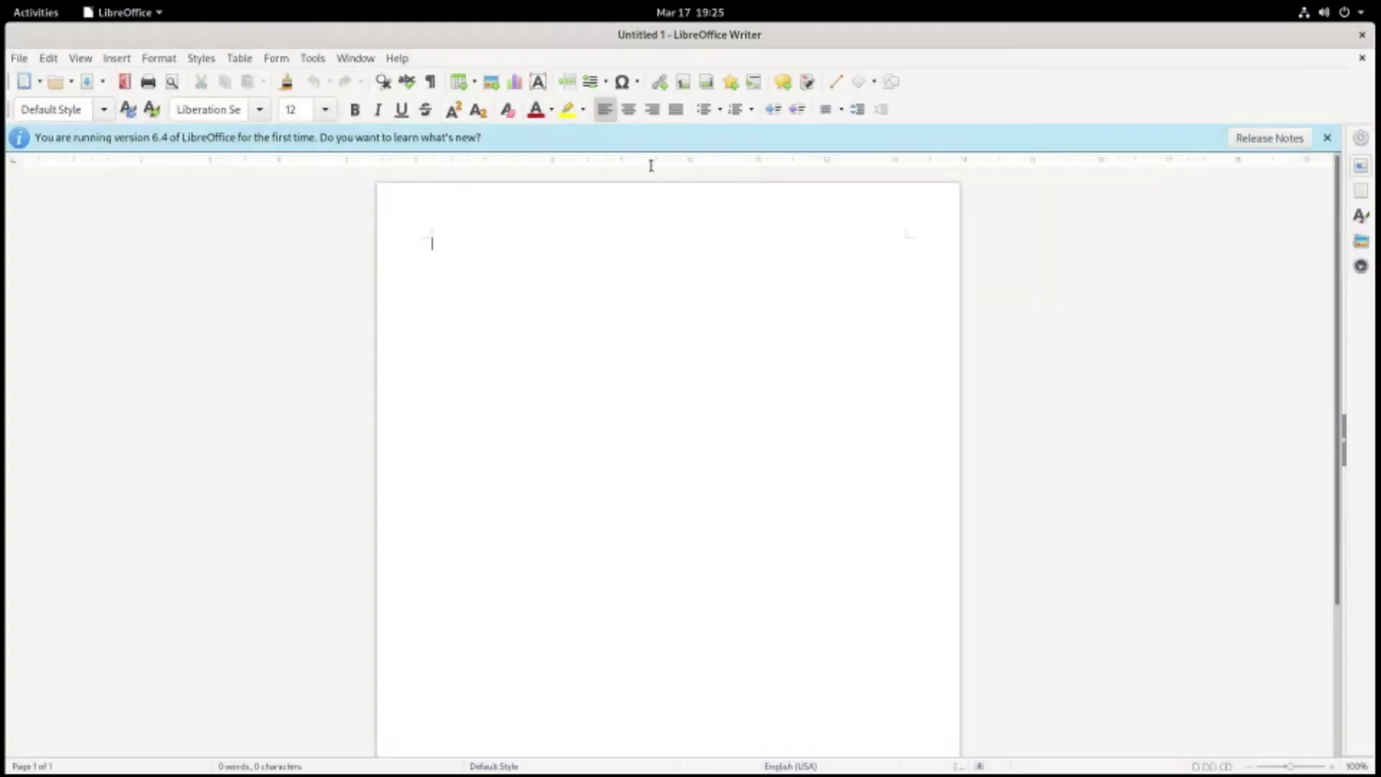
- View LibreOffice's version information, highlight the version line, and close Writer
click(397, 58)
click(463, 273)
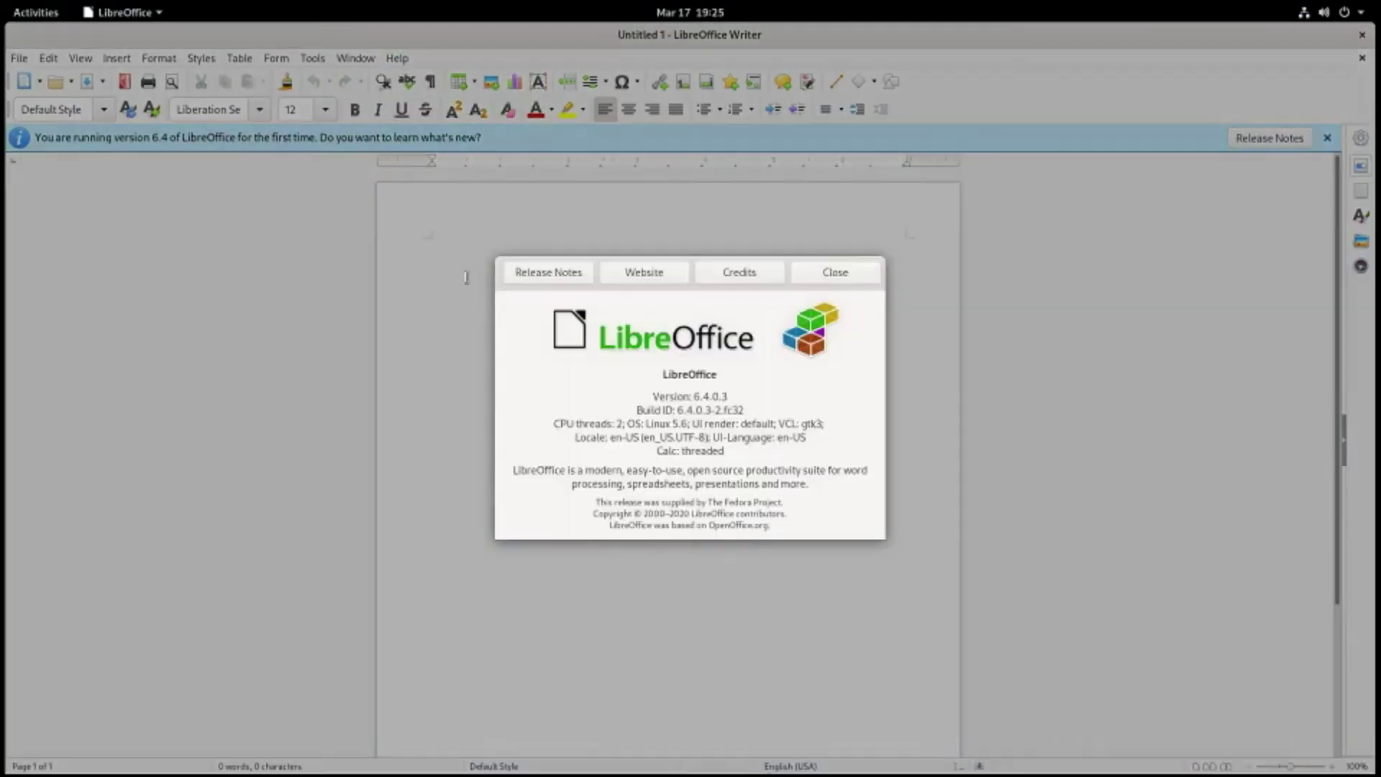
drag(730, 399, 662, 395)
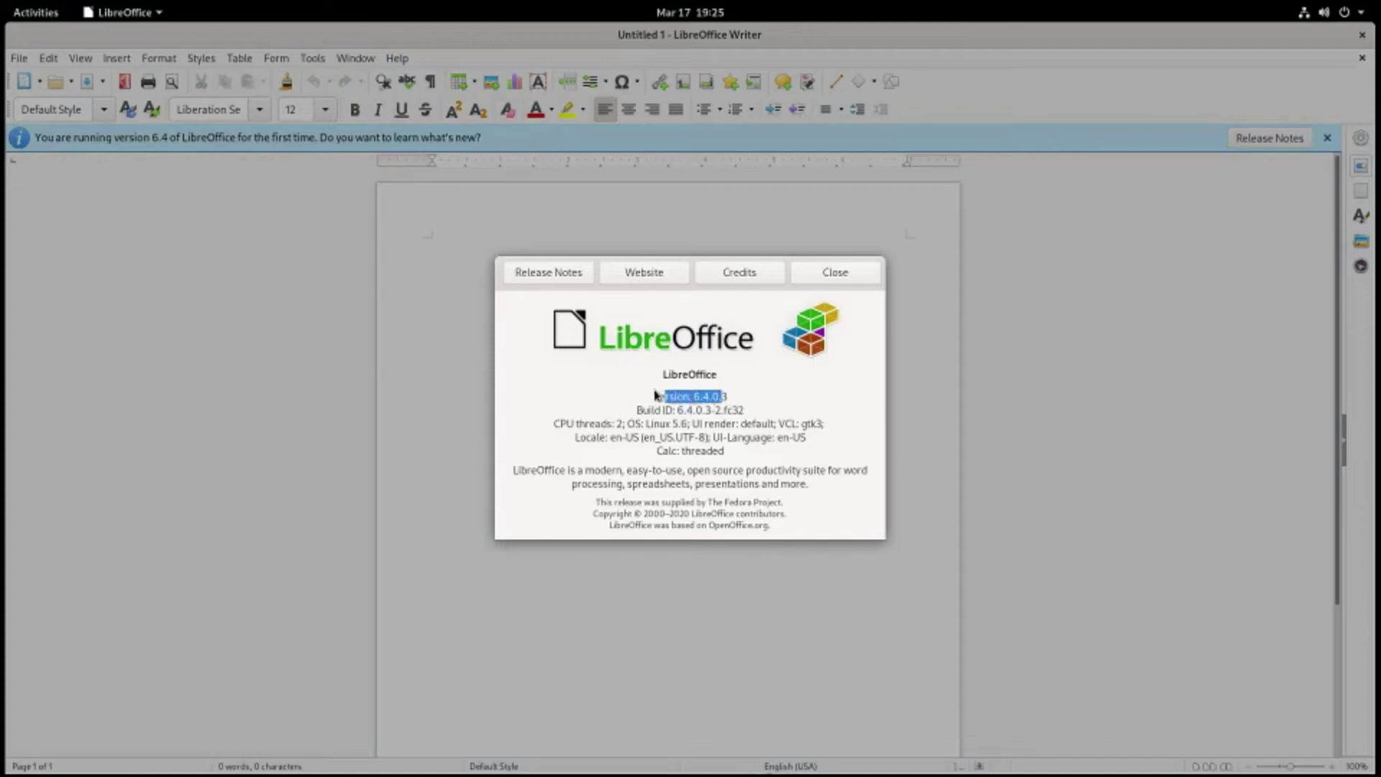
click(838, 275)
click(1362, 35)
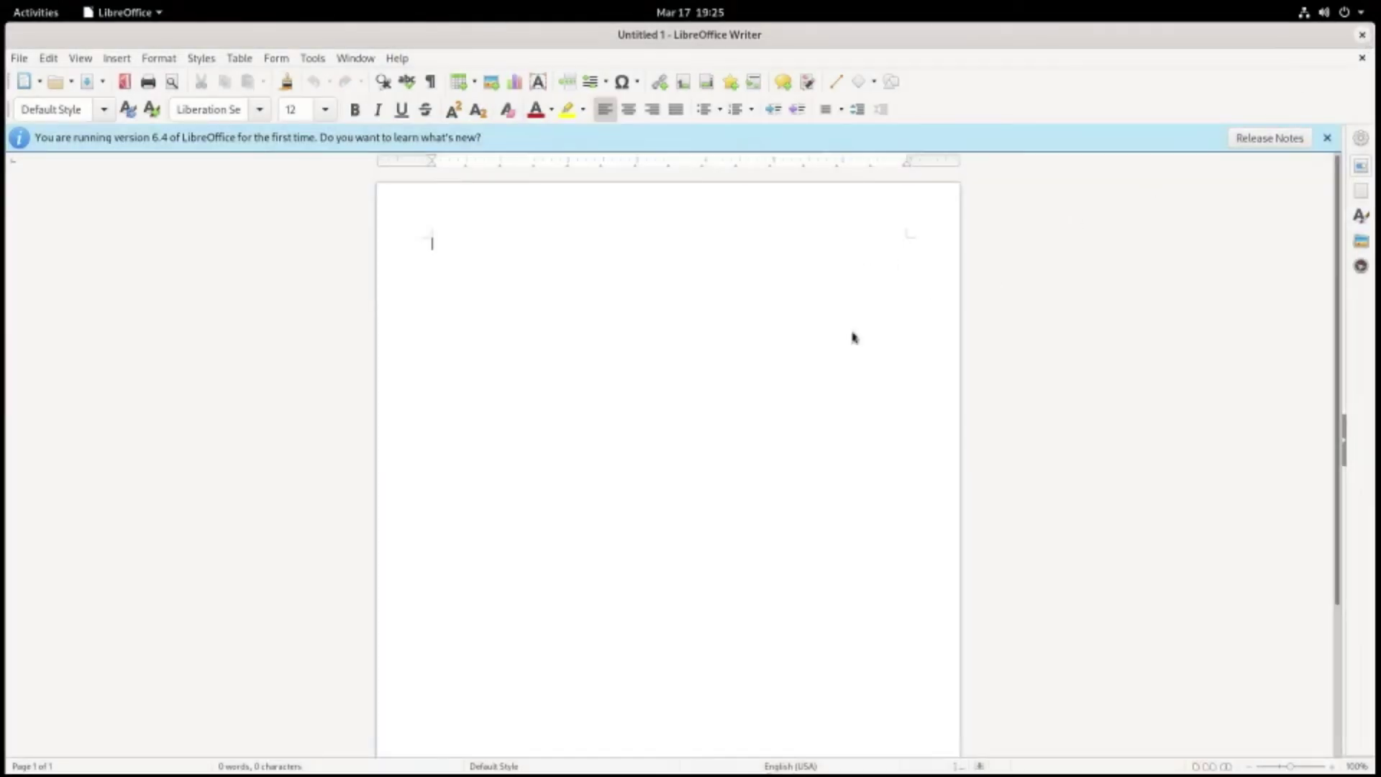
- Look through all the applications in the Utilities folder, then return to the empty desktop
click(34, 12)
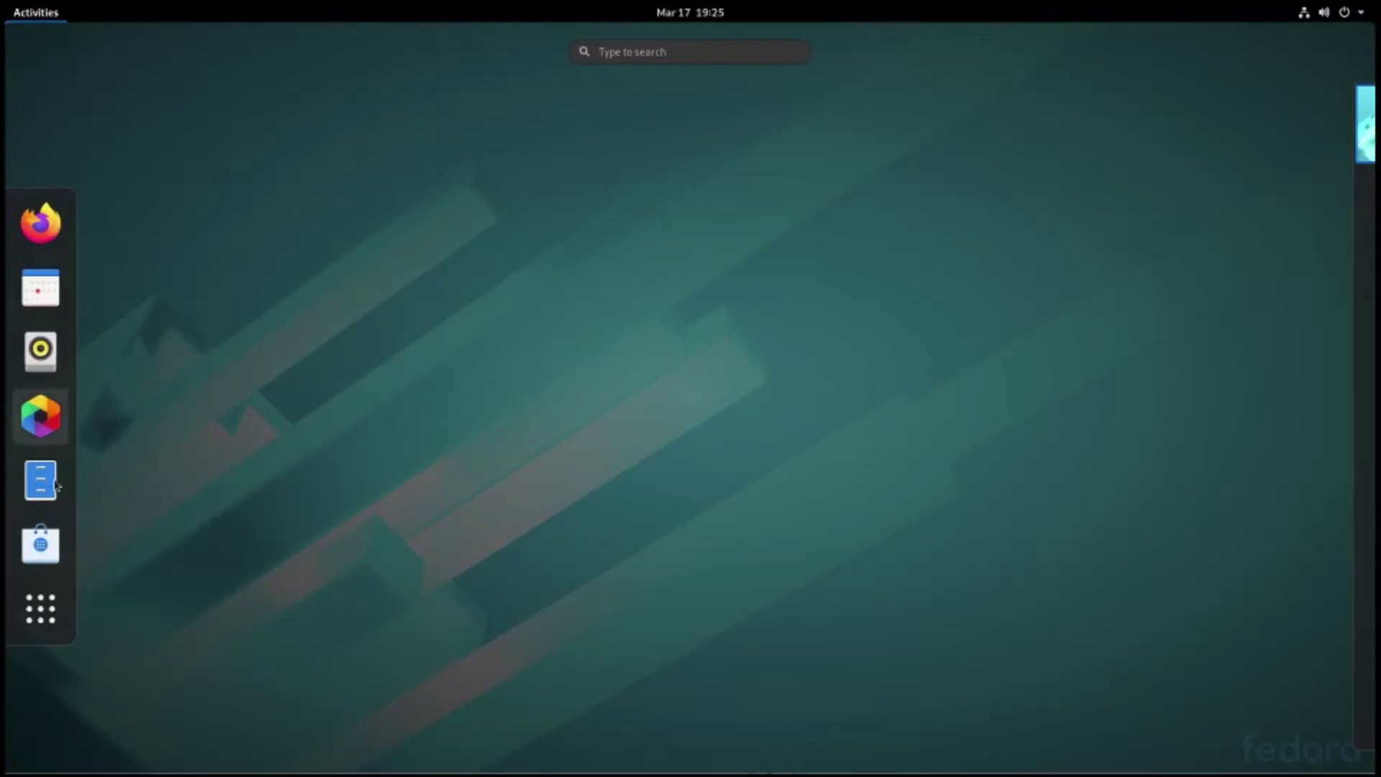
click(40, 609)
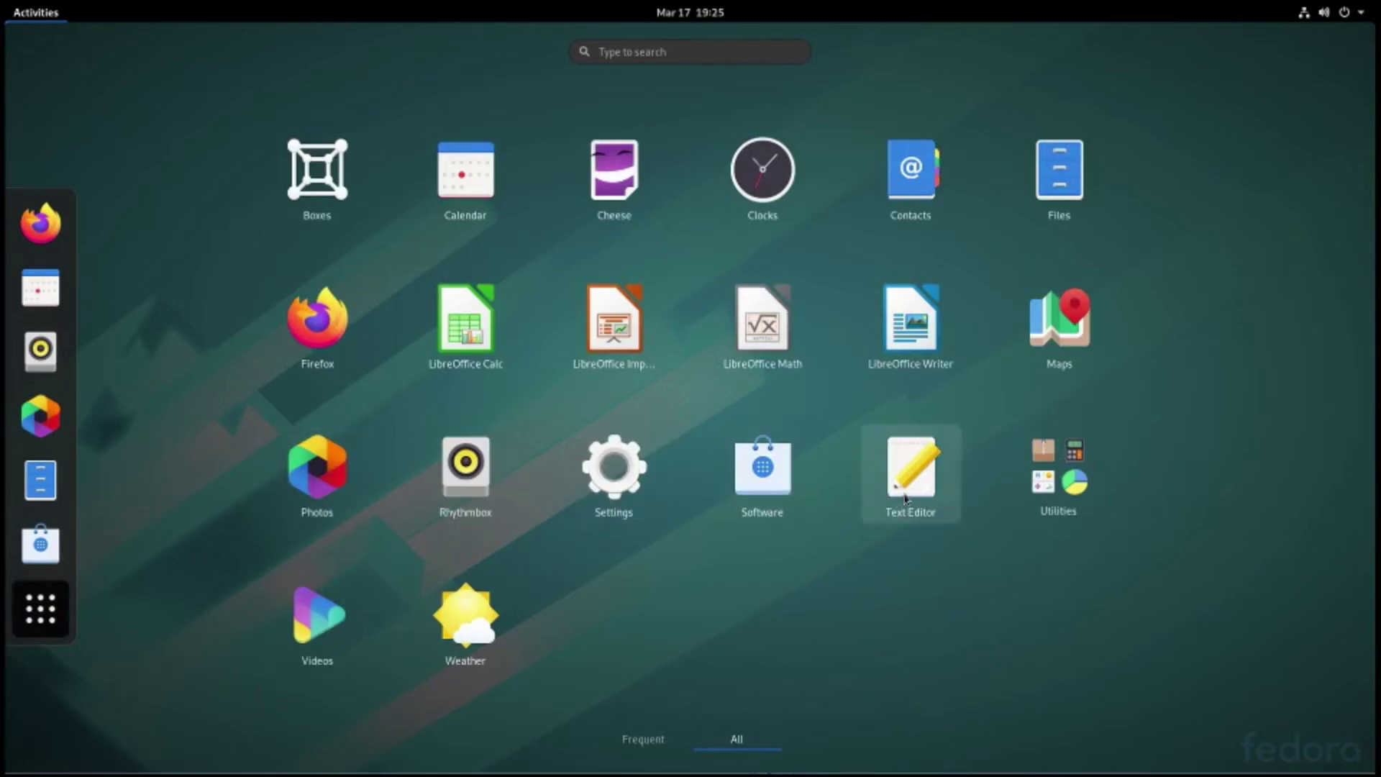
click(1081, 489)
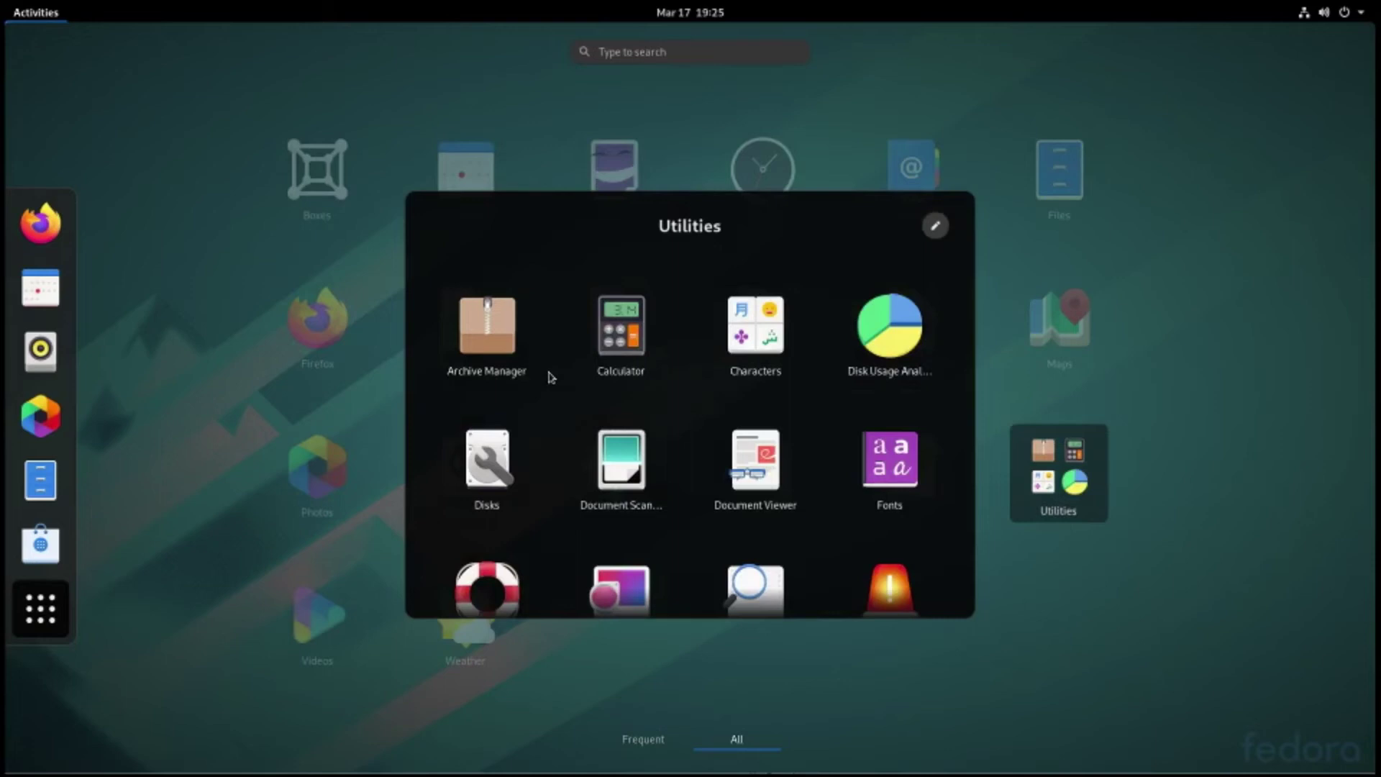
scroll(568, 381, down, 2)
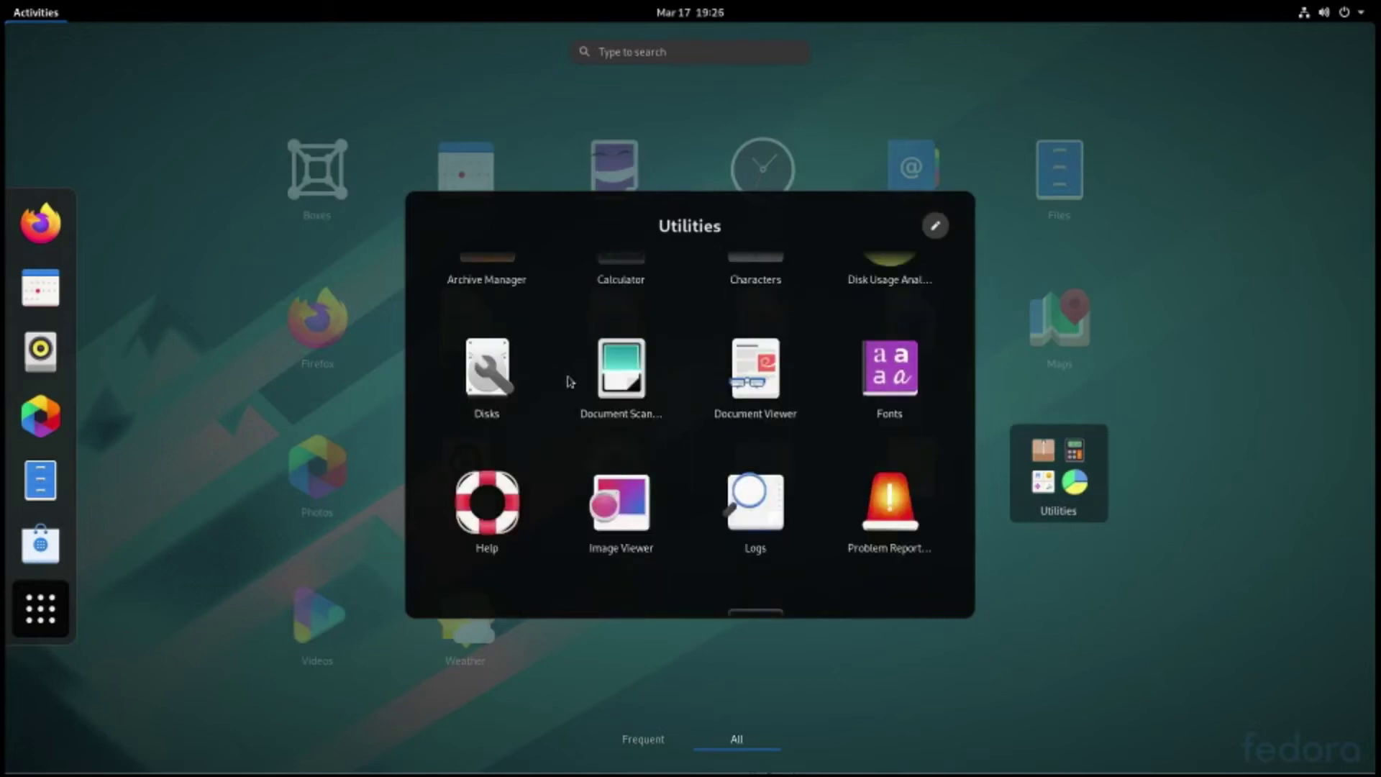
scroll(568, 383, down, 2)
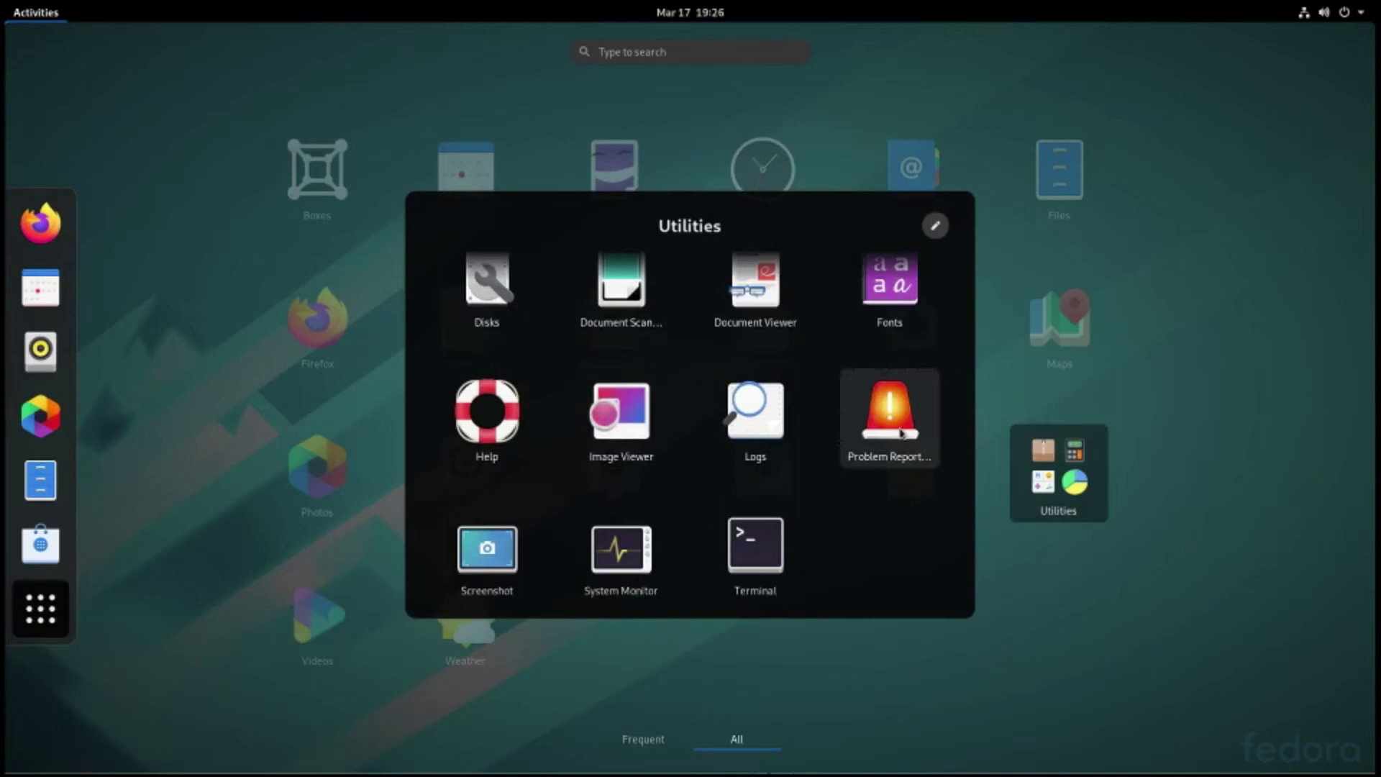
scroll(900, 431, down, 1)
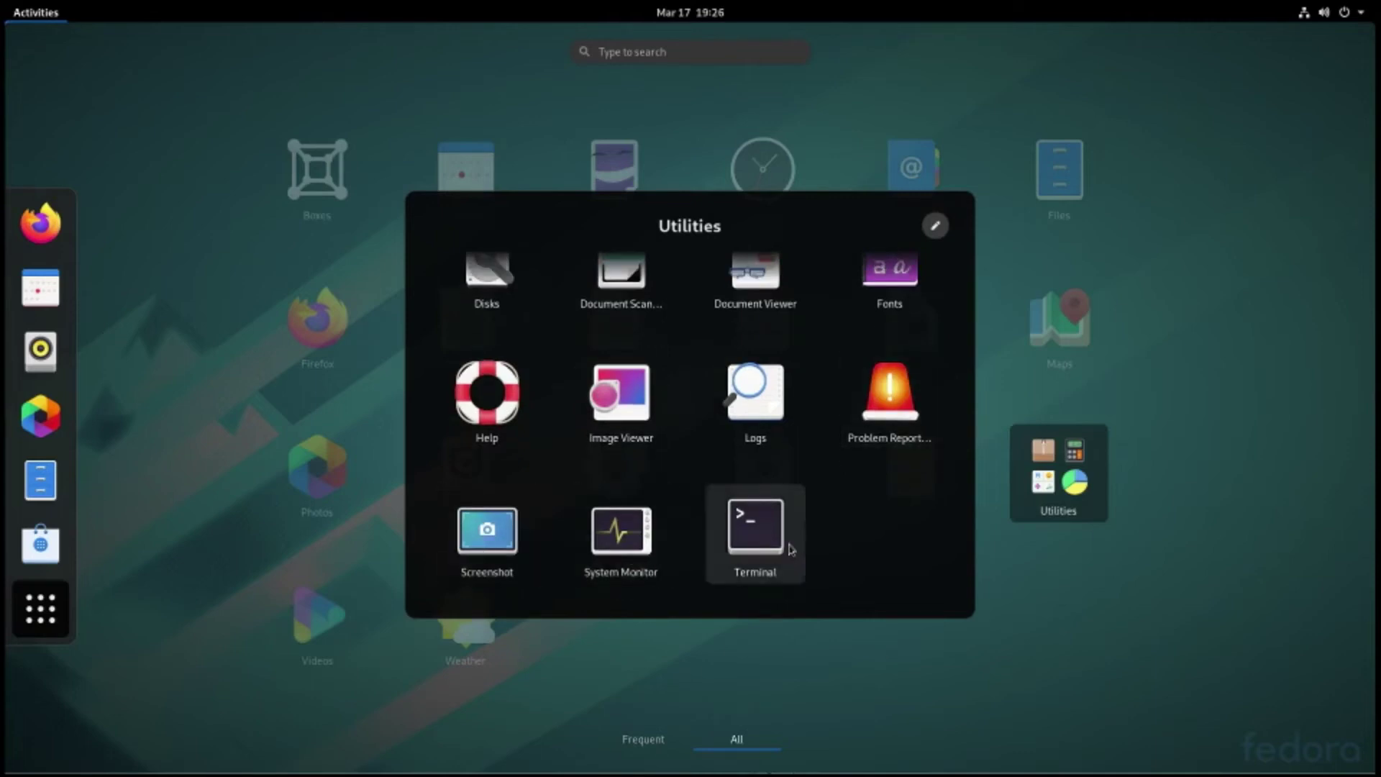
click(1197, 663)
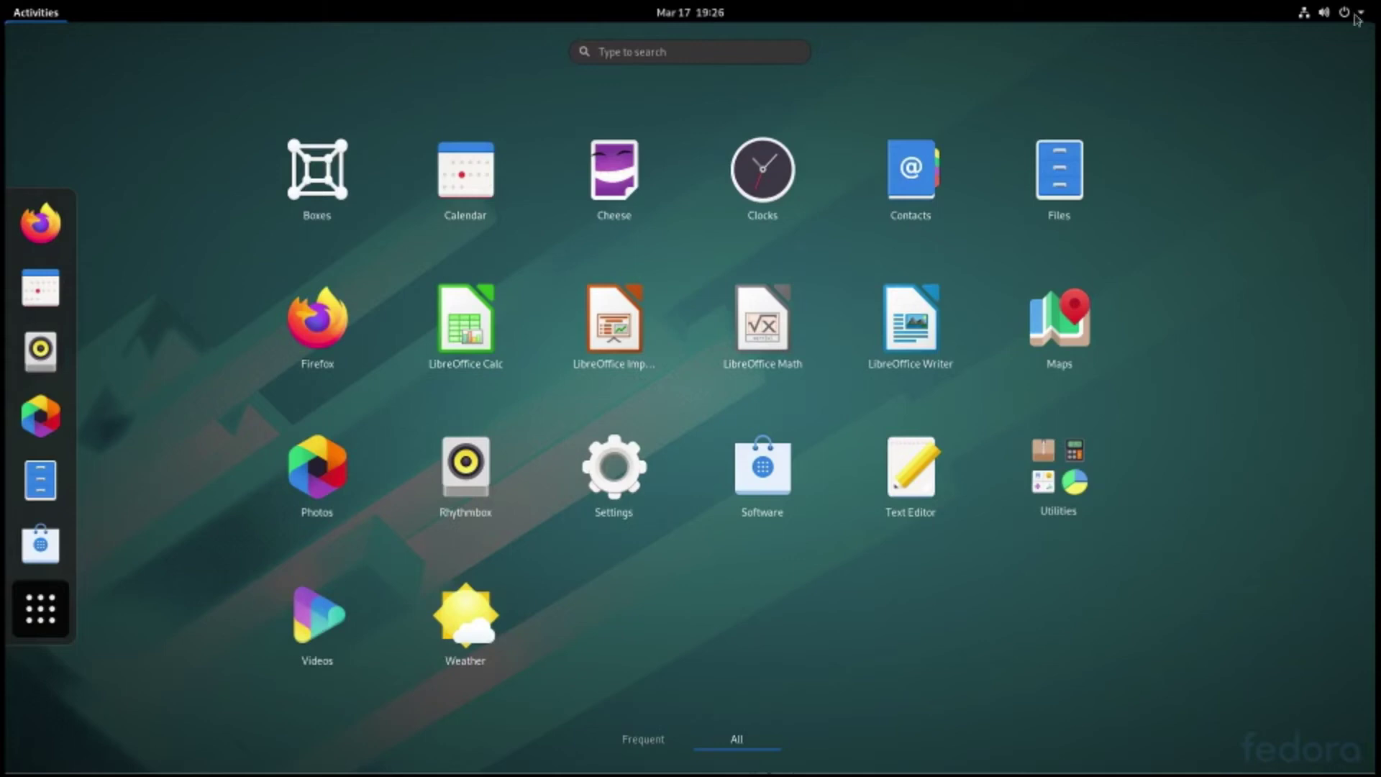
key(Escape)
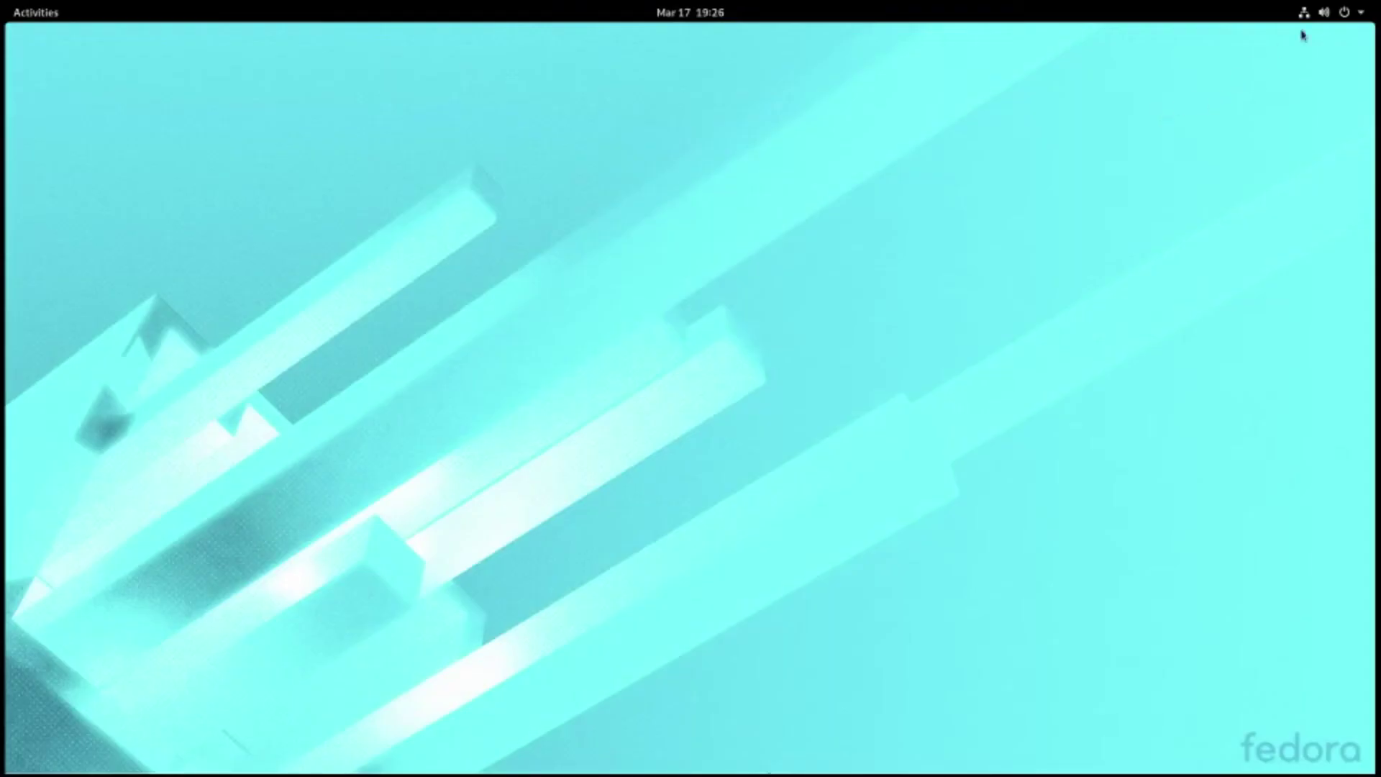
- Open the desktop's background settings and maximize the Settings window to show all available wallpapers
right_click(496, 309)
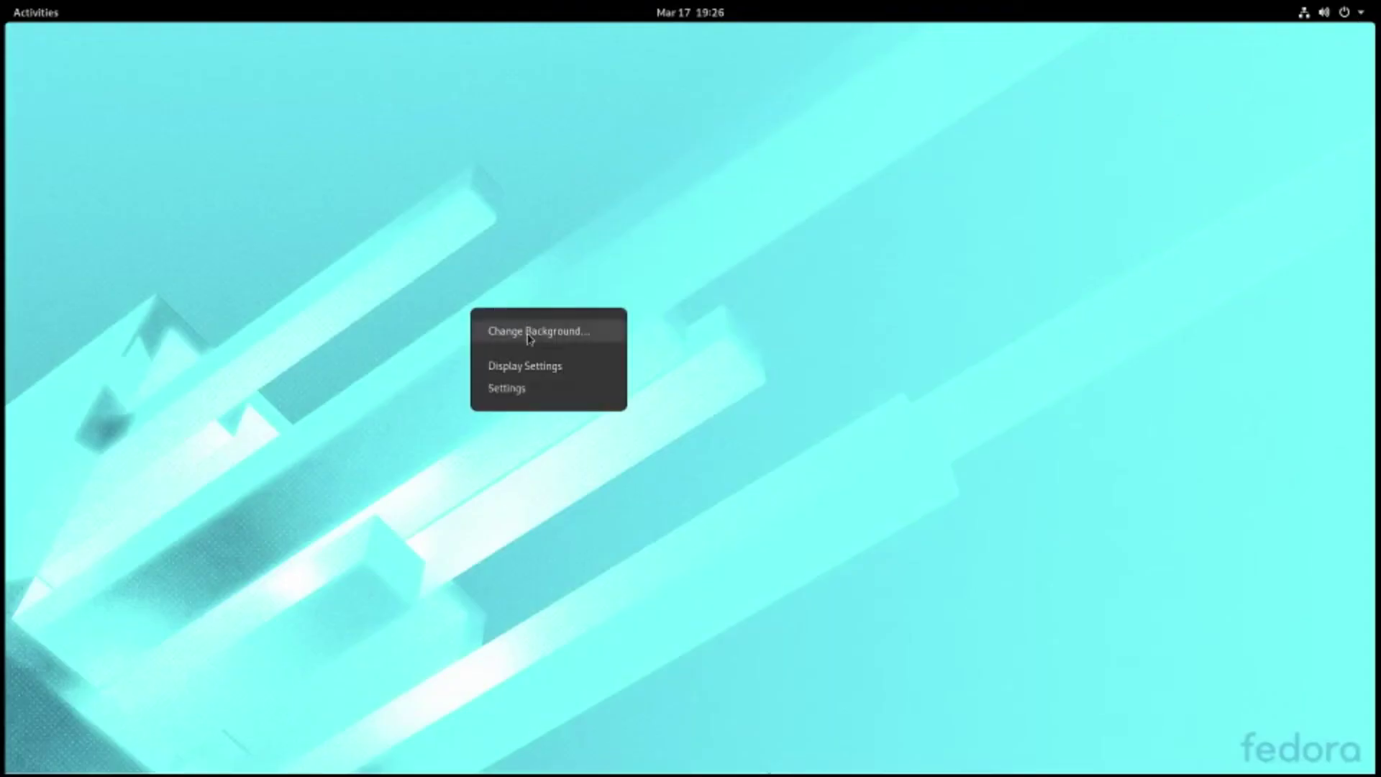
click(530, 325)
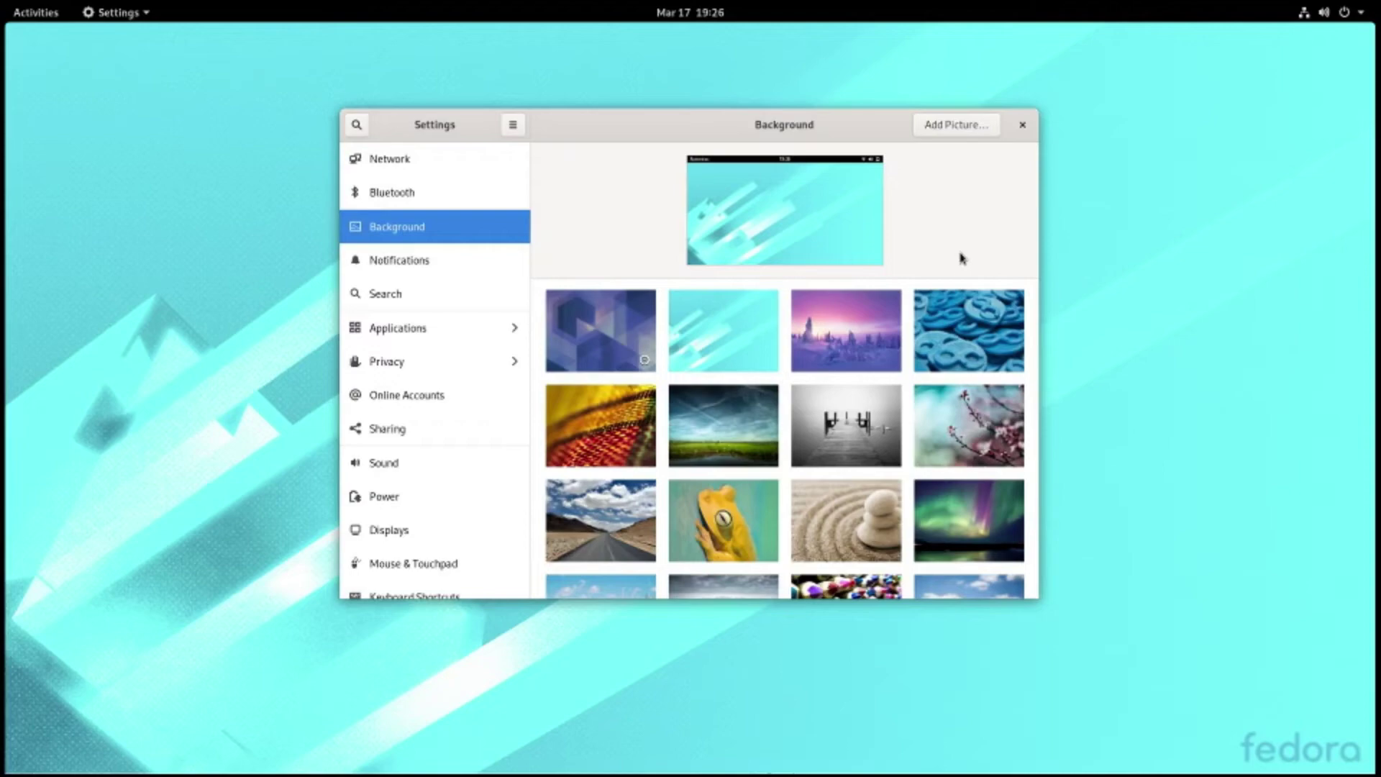
double_click(817, 127)
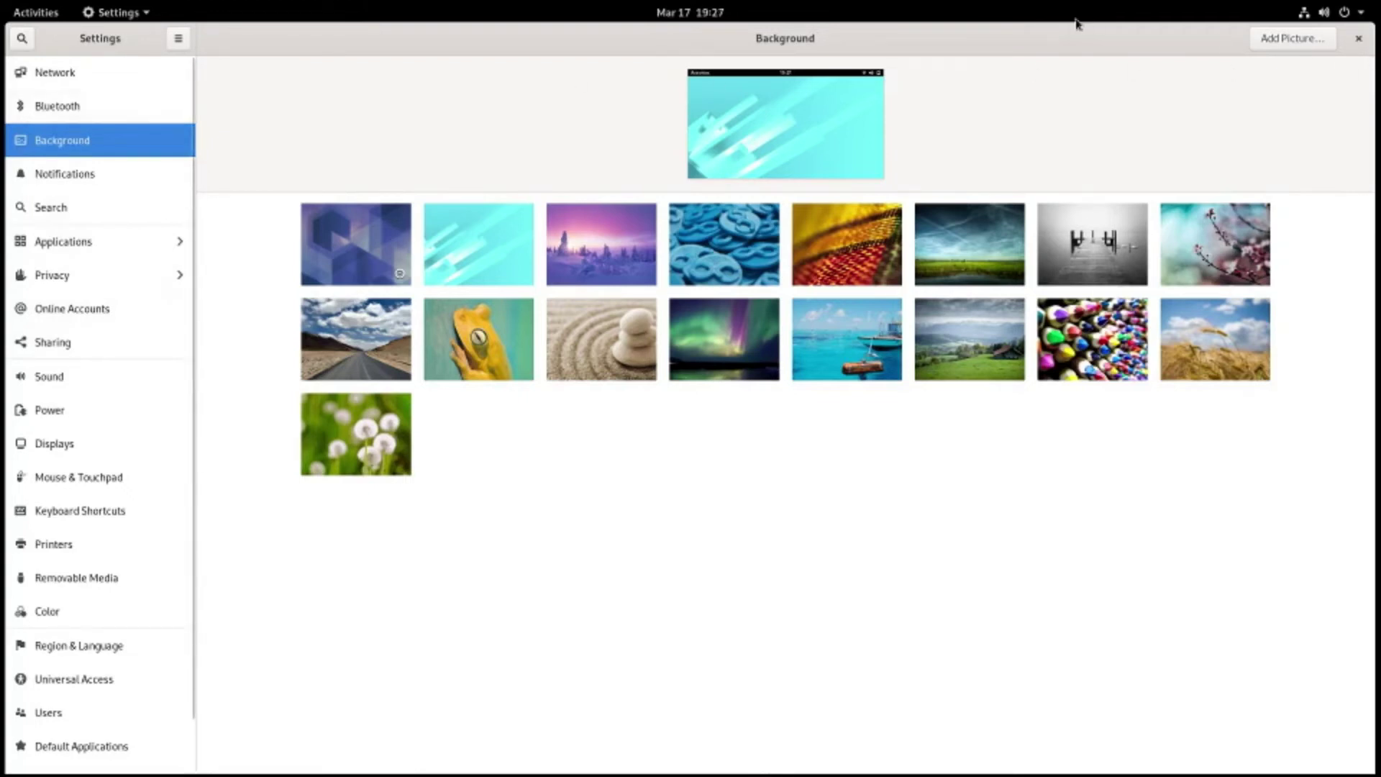
- Review the Network, Bluetooth, Background, Notifications, Search and Applications settings without changing anything, and return to the main settings list
click(78, 74)
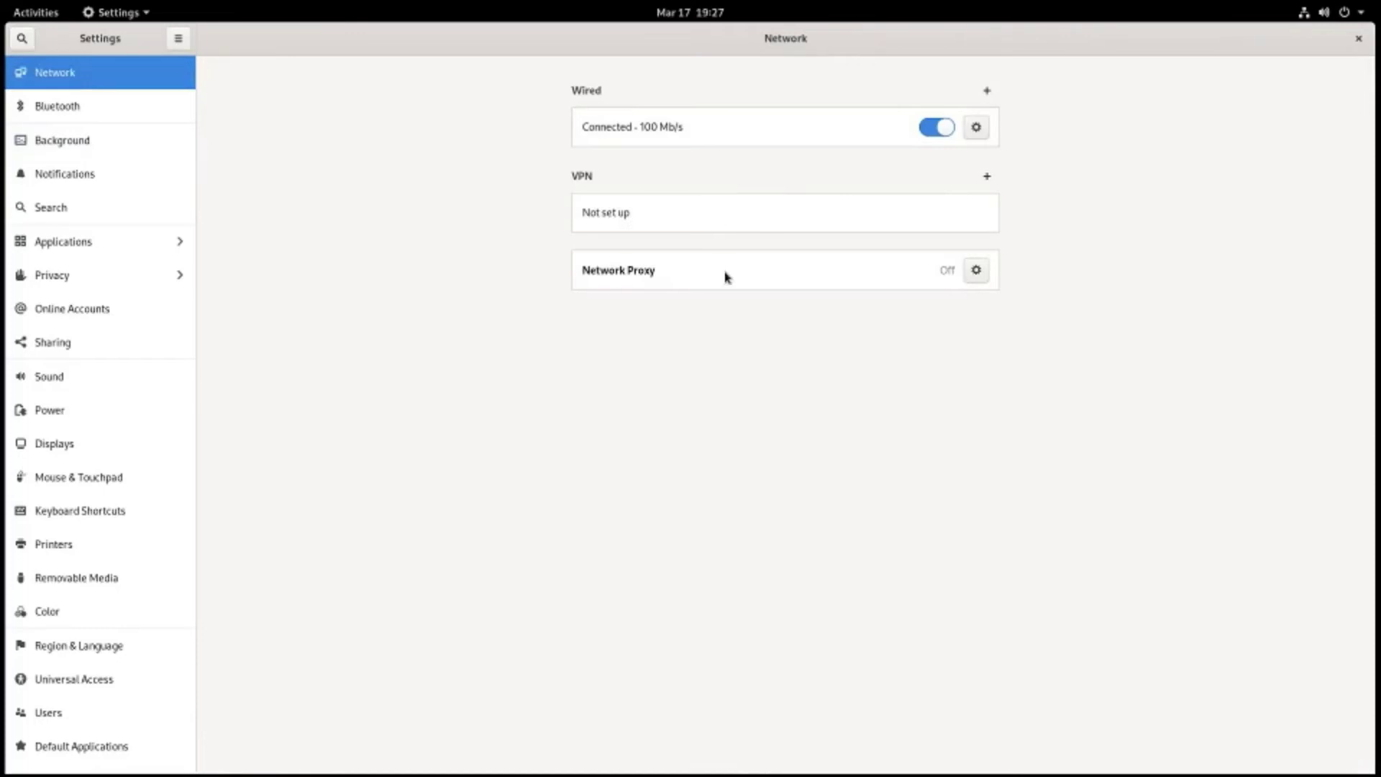
click(138, 109)
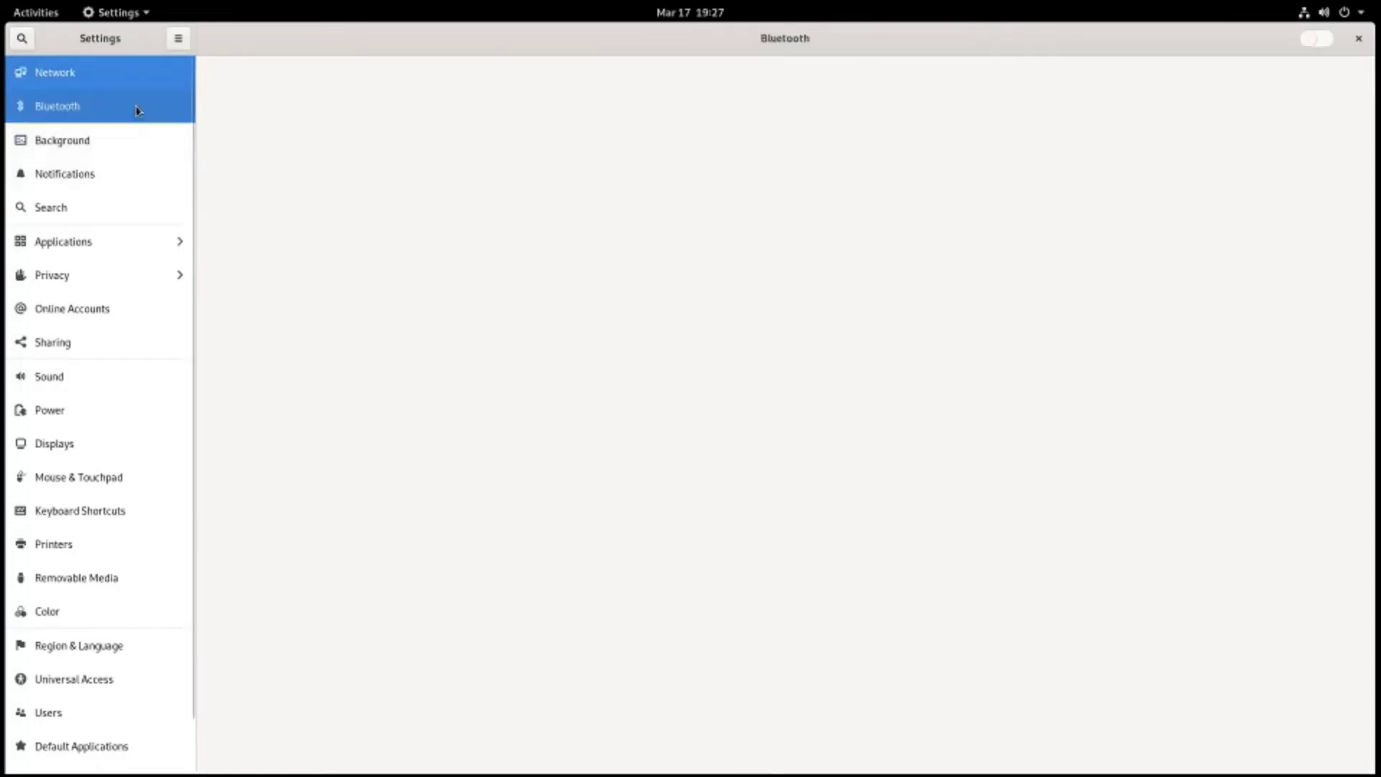
click(133, 145)
click(97, 180)
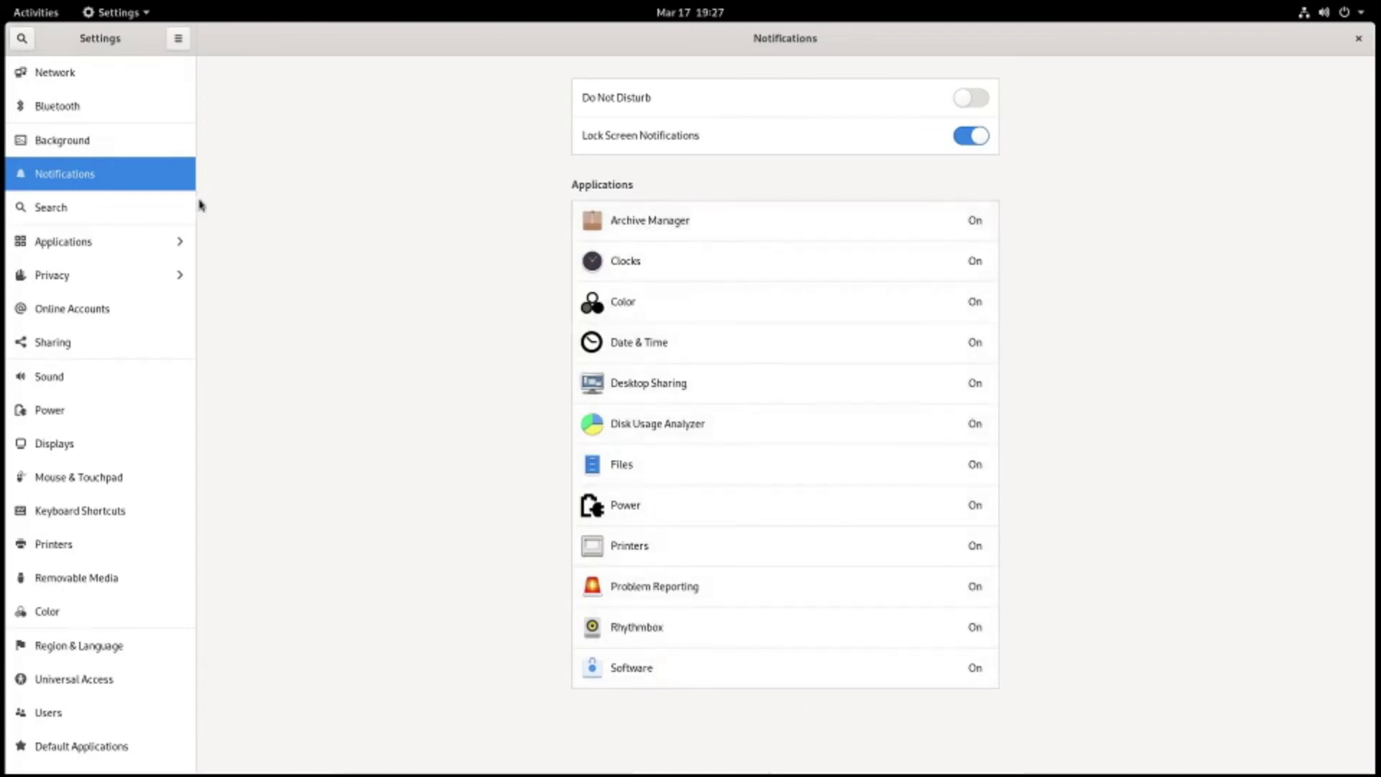
click(134, 215)
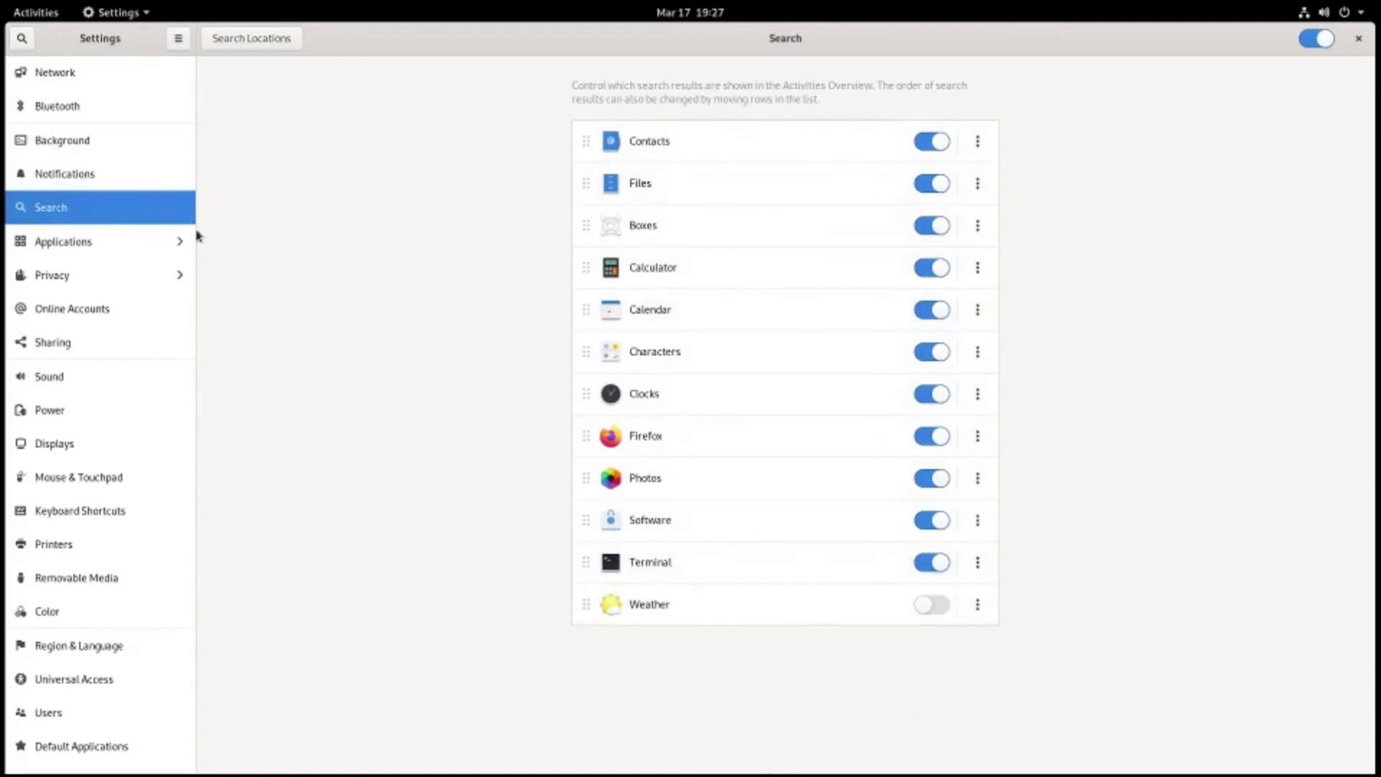
click(112, 243)
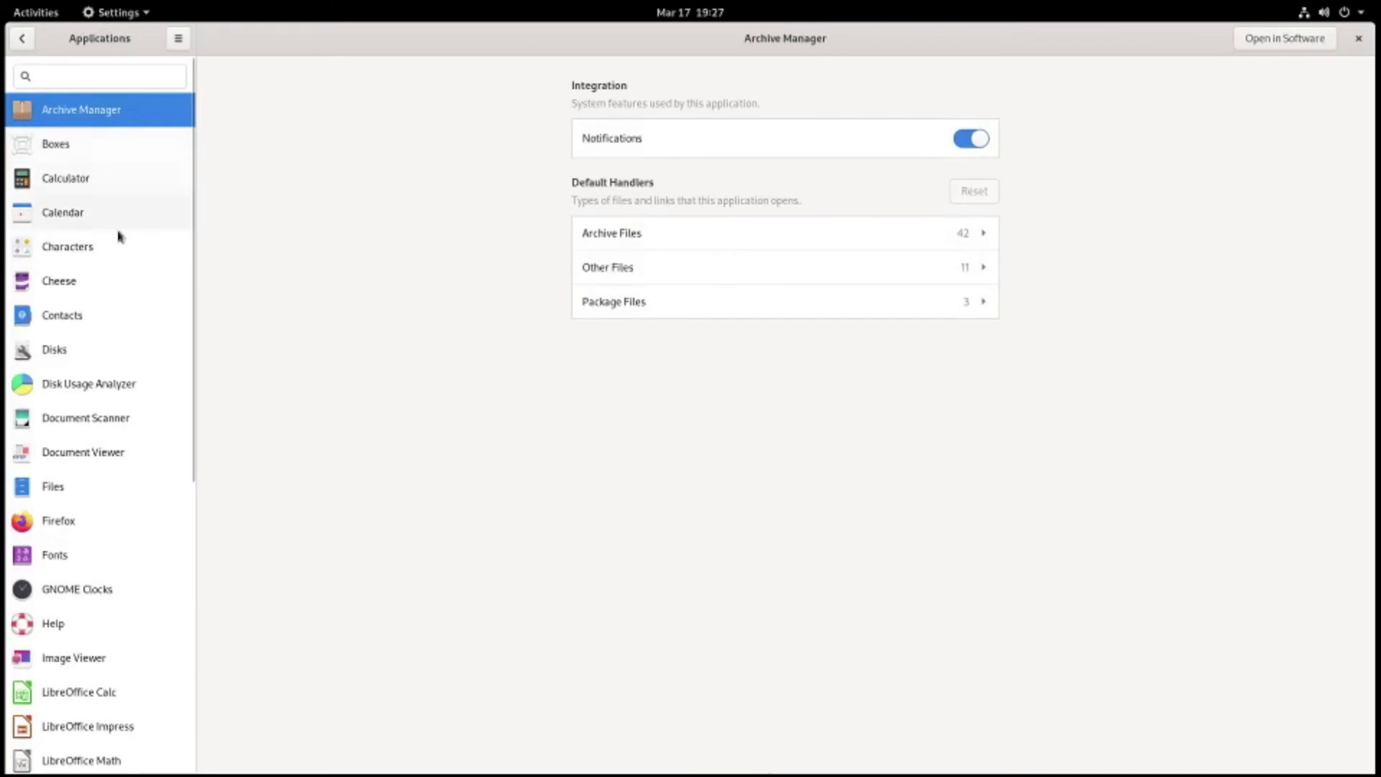
click(21, 38)
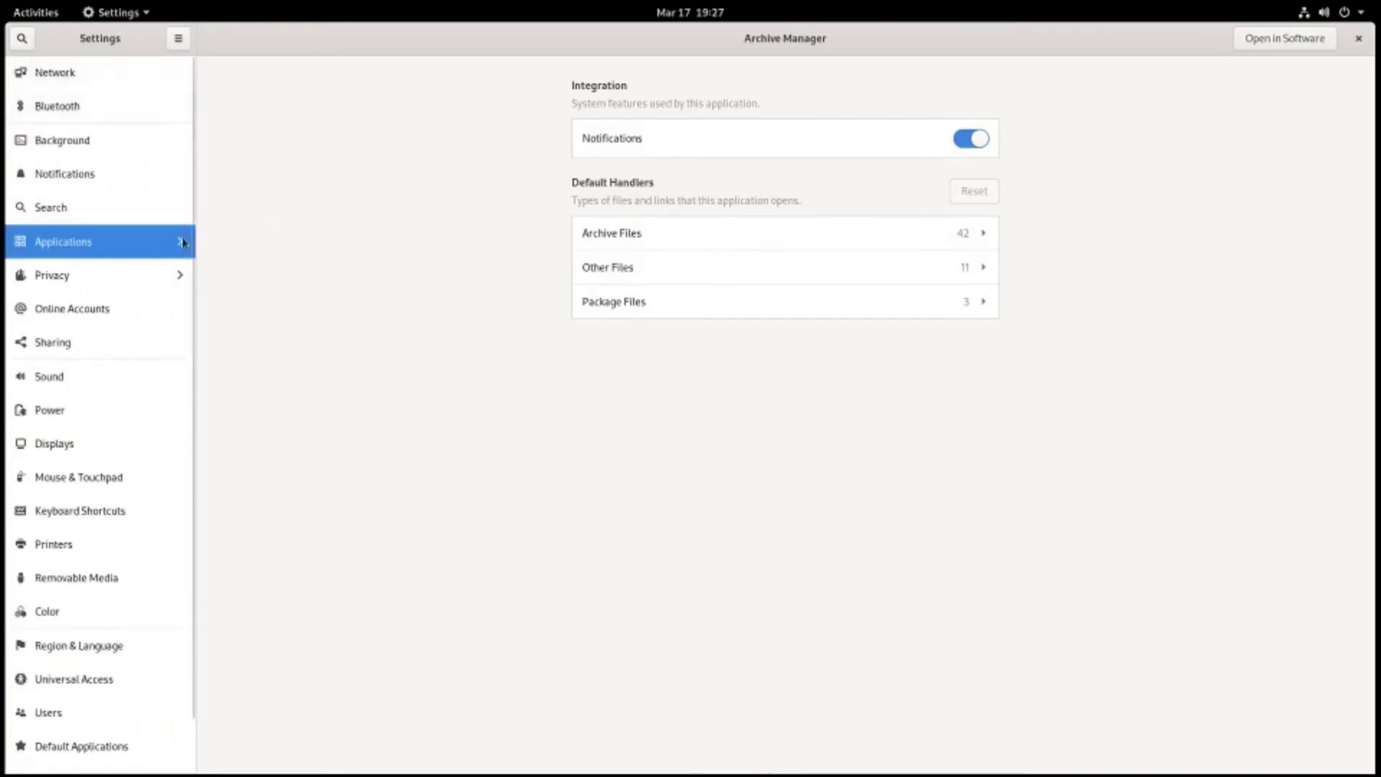
- Review the Privacy settings from Location Services to Diagnostics without changing anything, and return to the main settings list
click(122, 279)
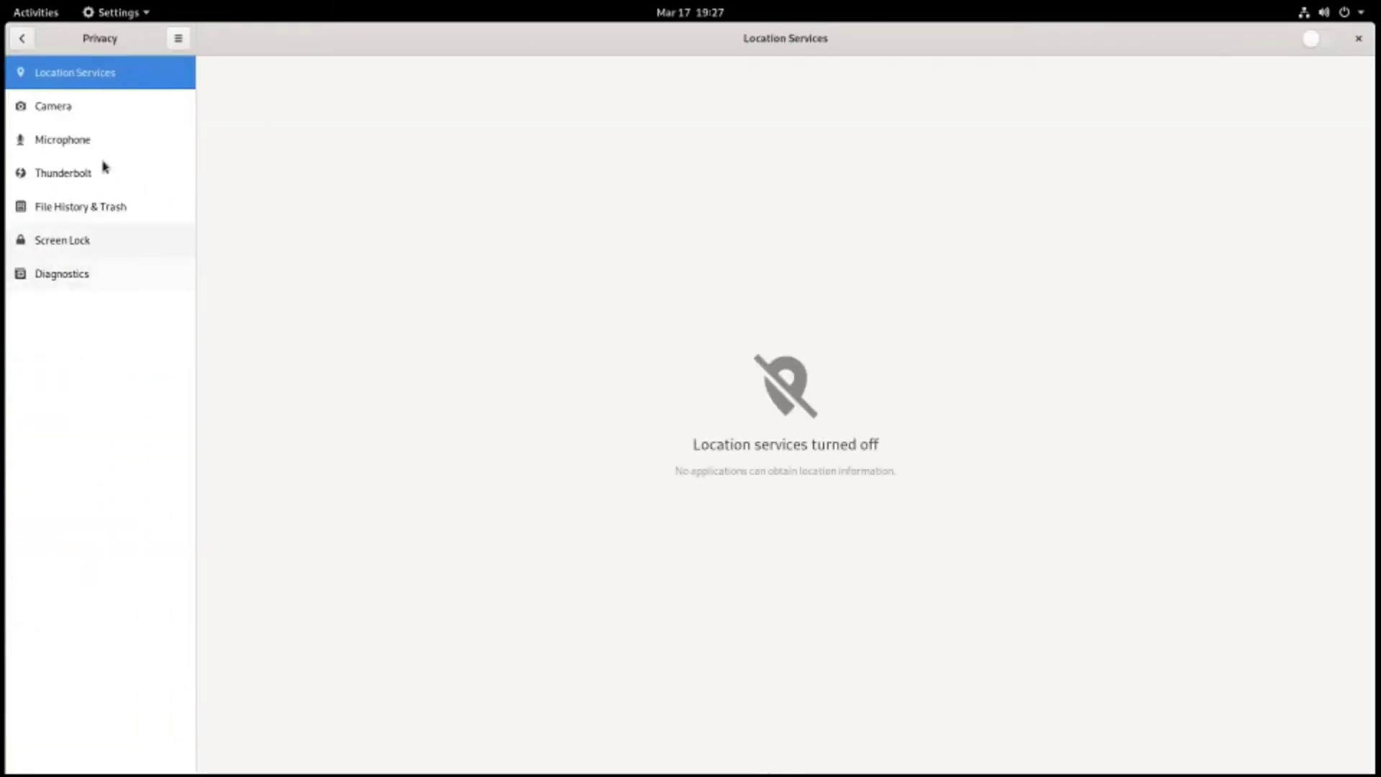
click(104, 117)
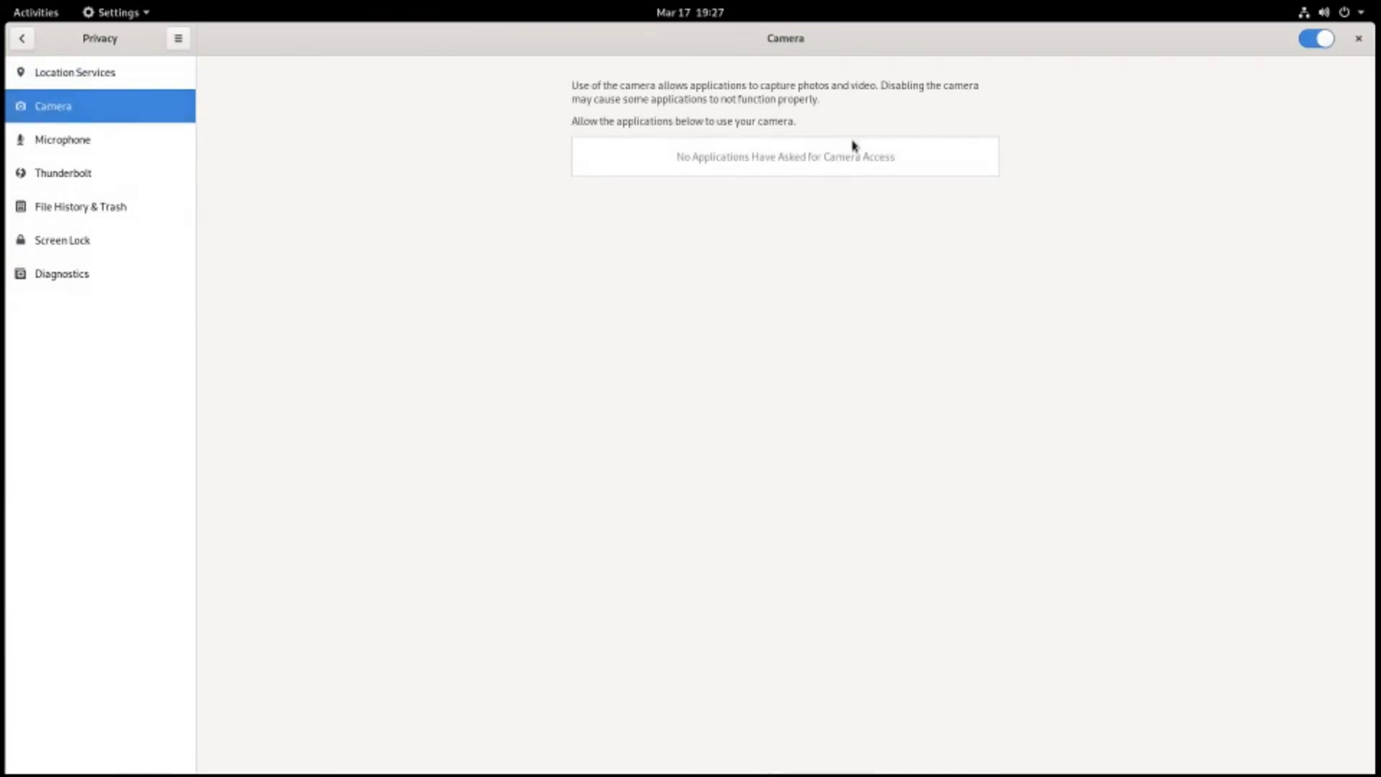
click(135, 150)
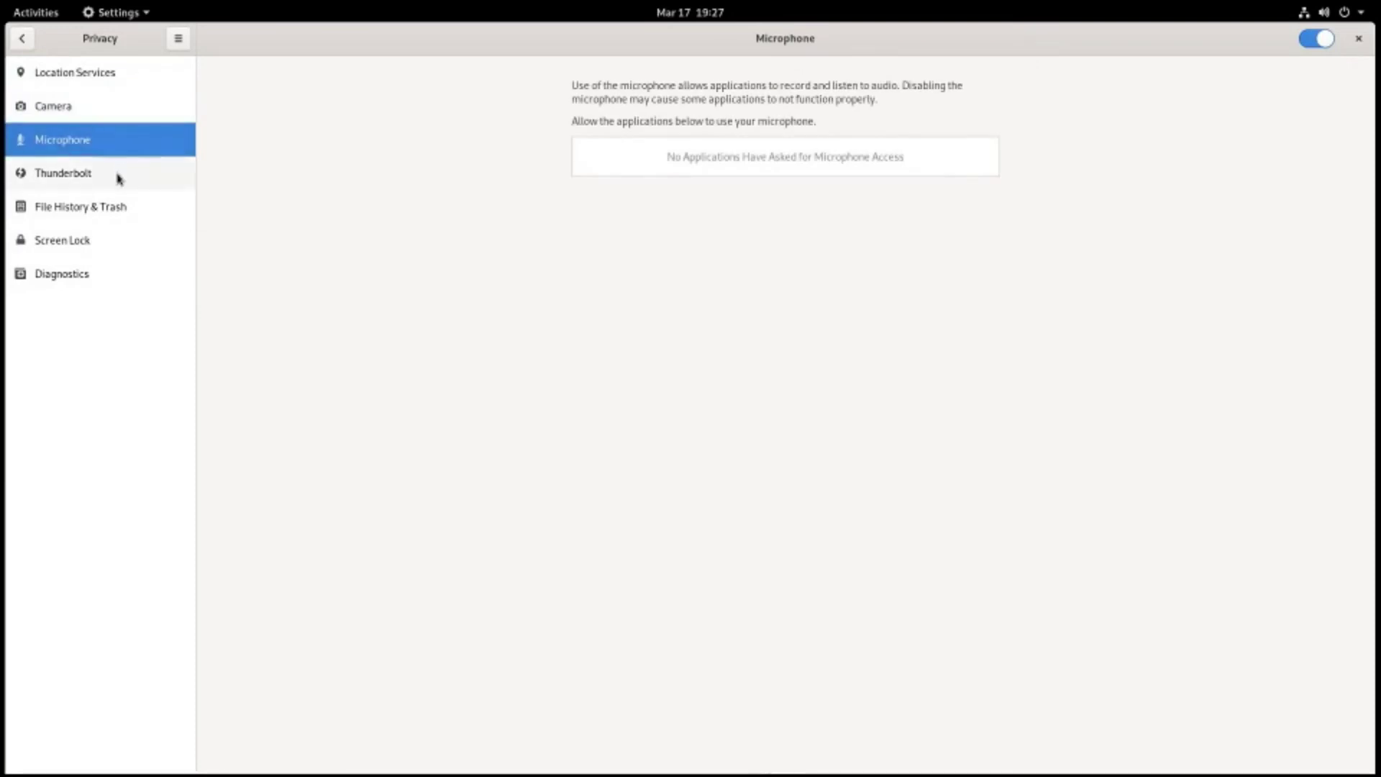
click(119, 177)
click(116, 207)
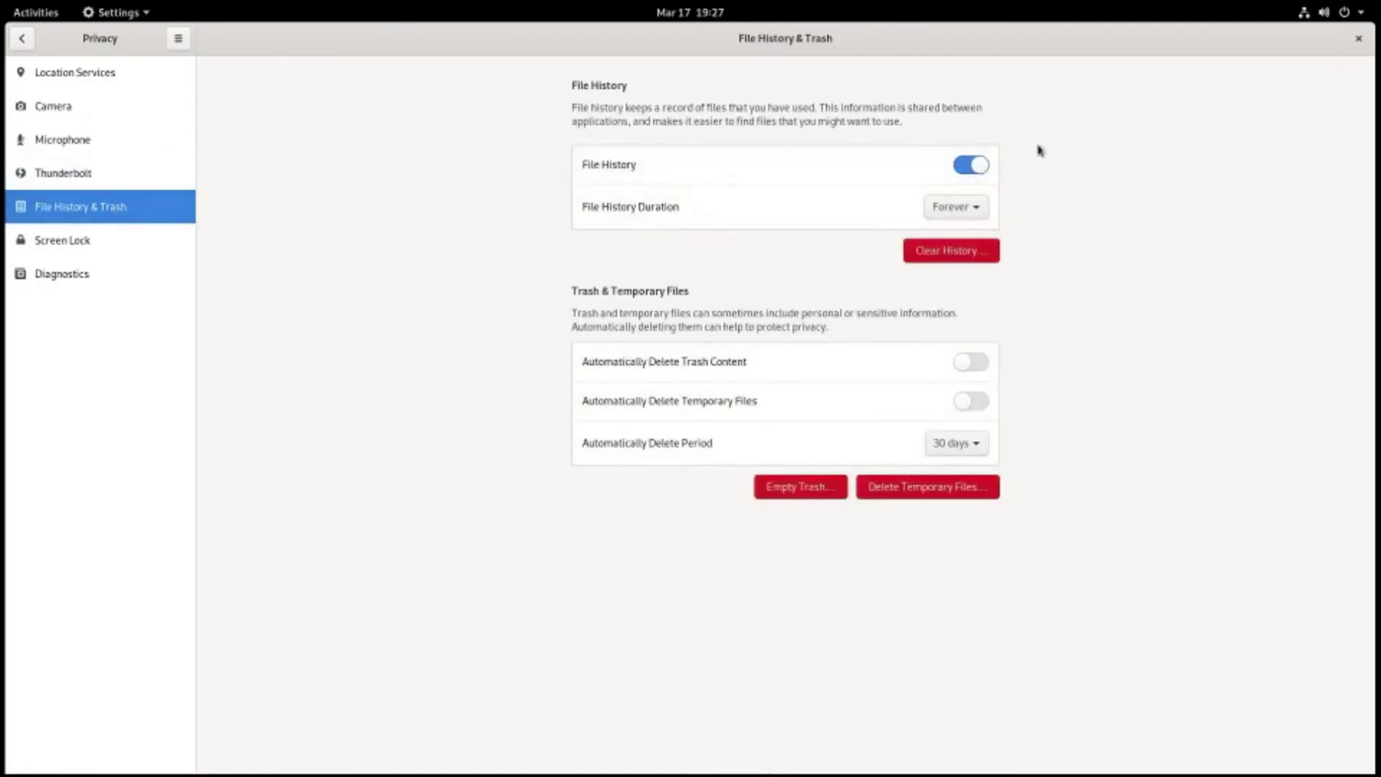
click(118, 248)
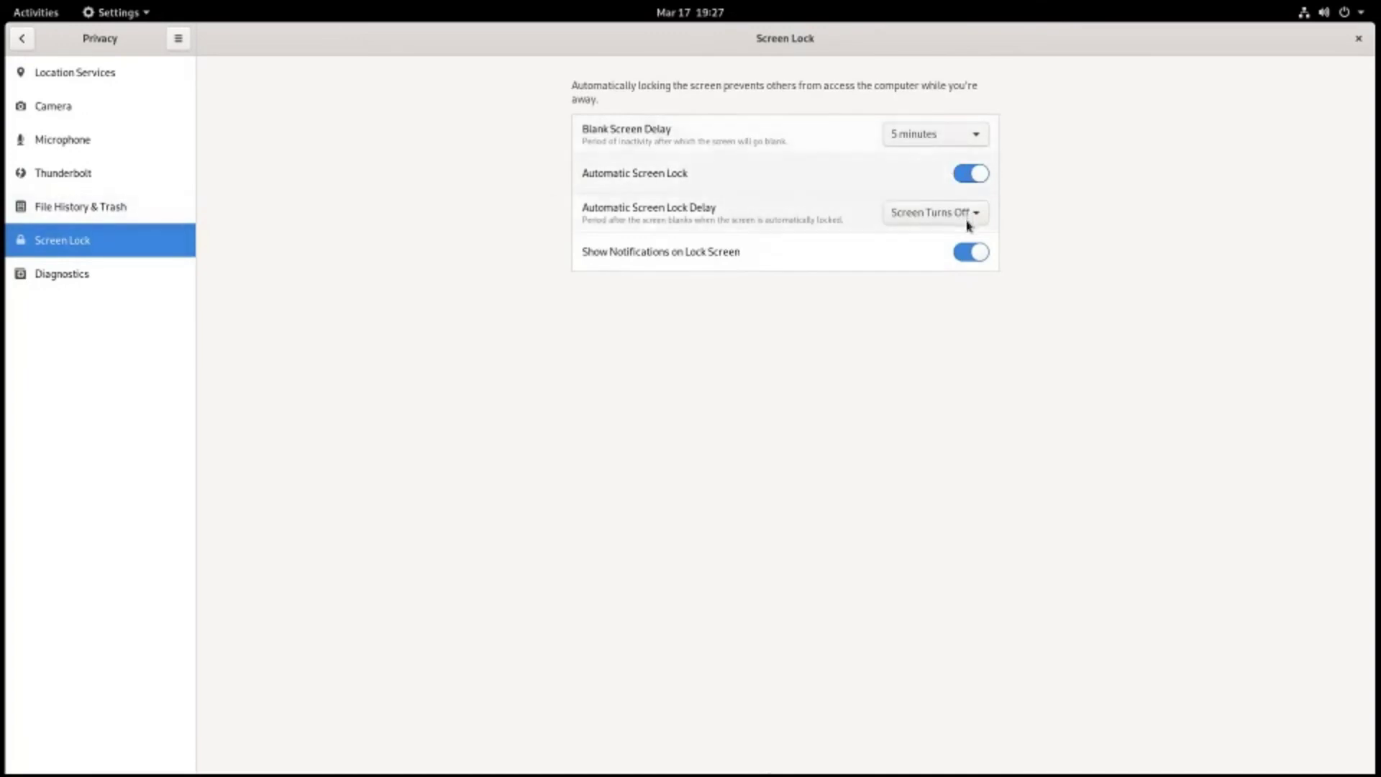
click(41, 279)
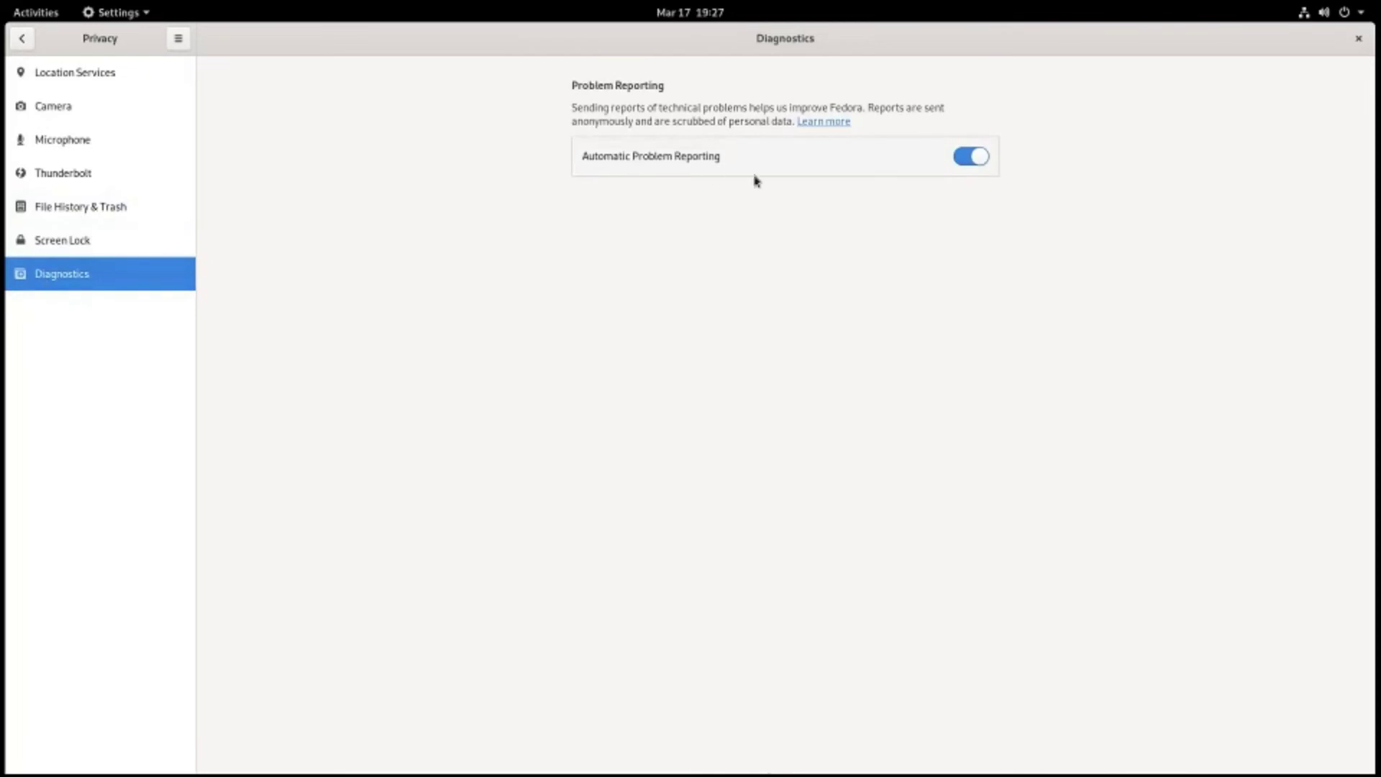
click(21, 38)
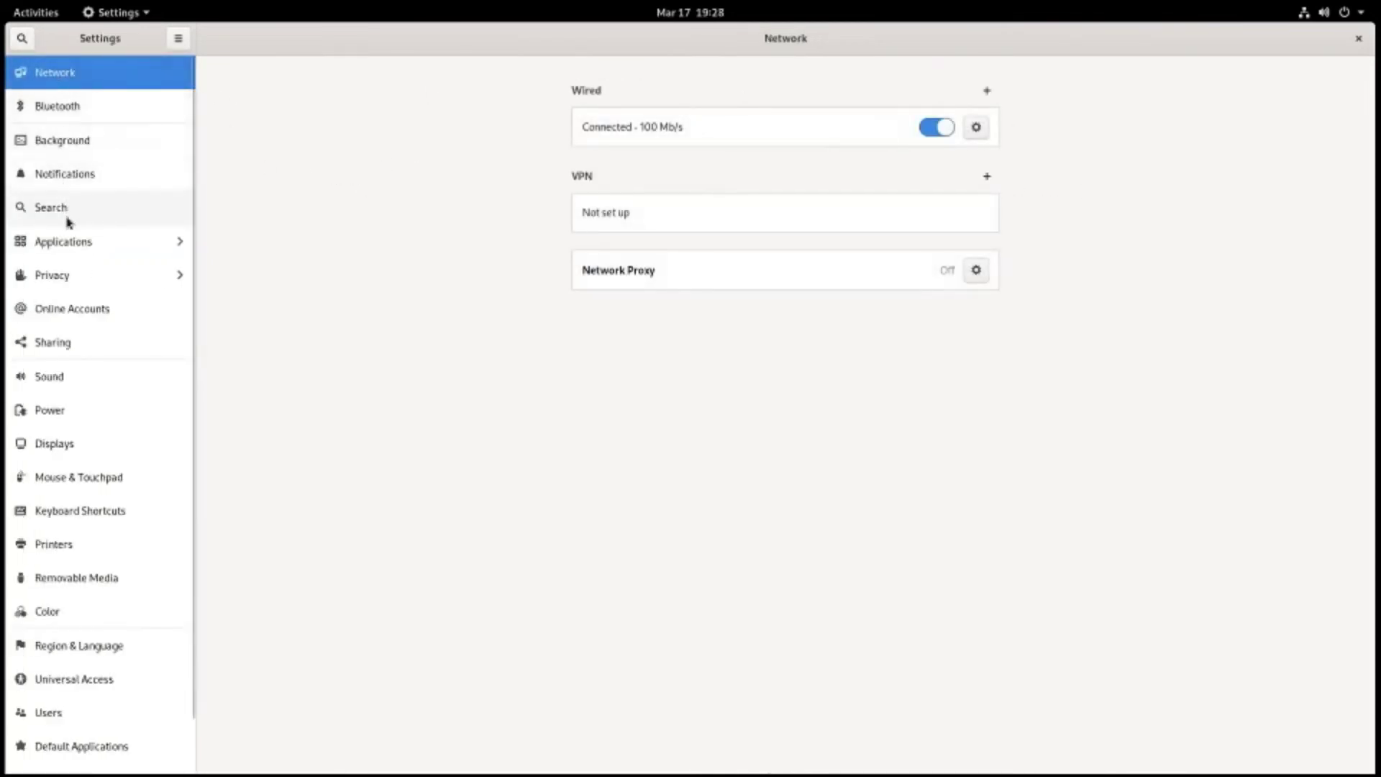
- Review the Online Accounts, Sharing, Sound and Power settings, switching Sharing on and back off
click(88, 316)
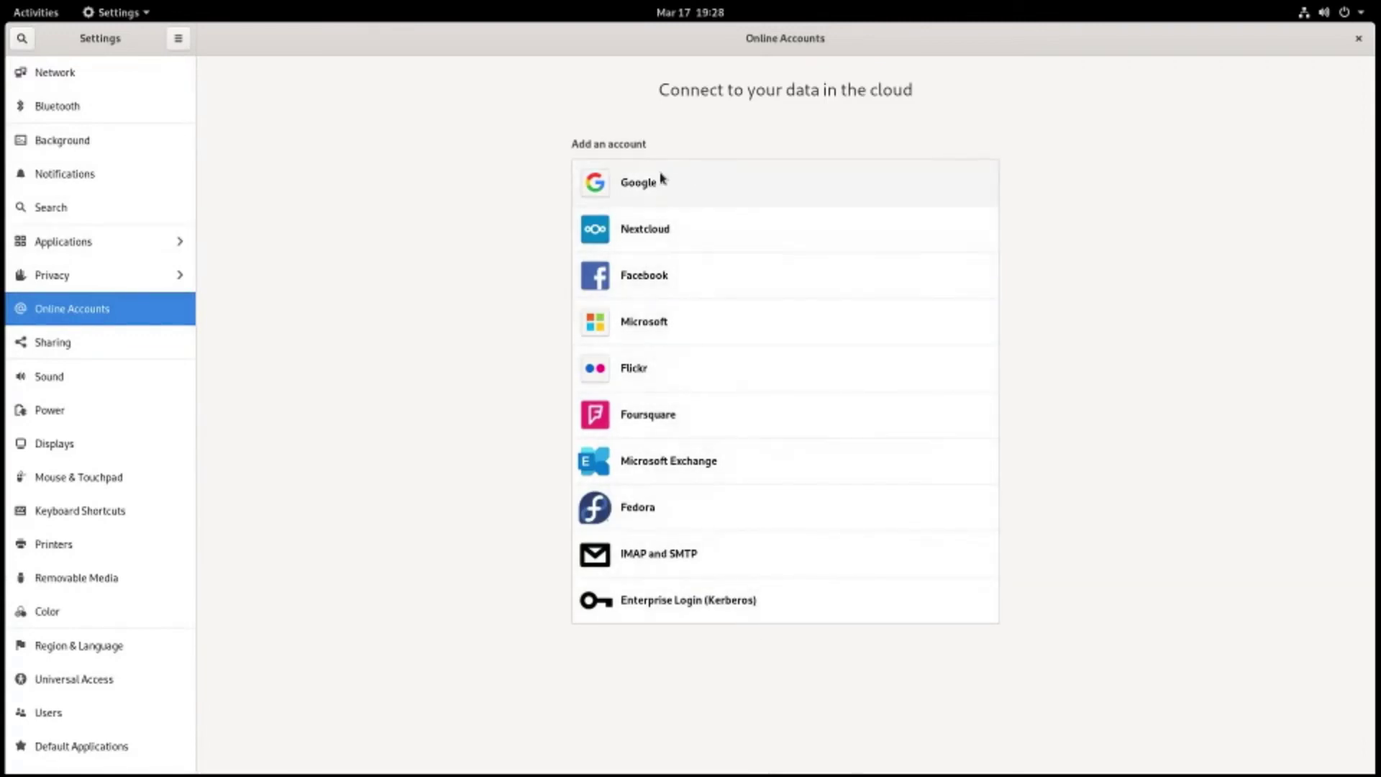
click(120, 347)
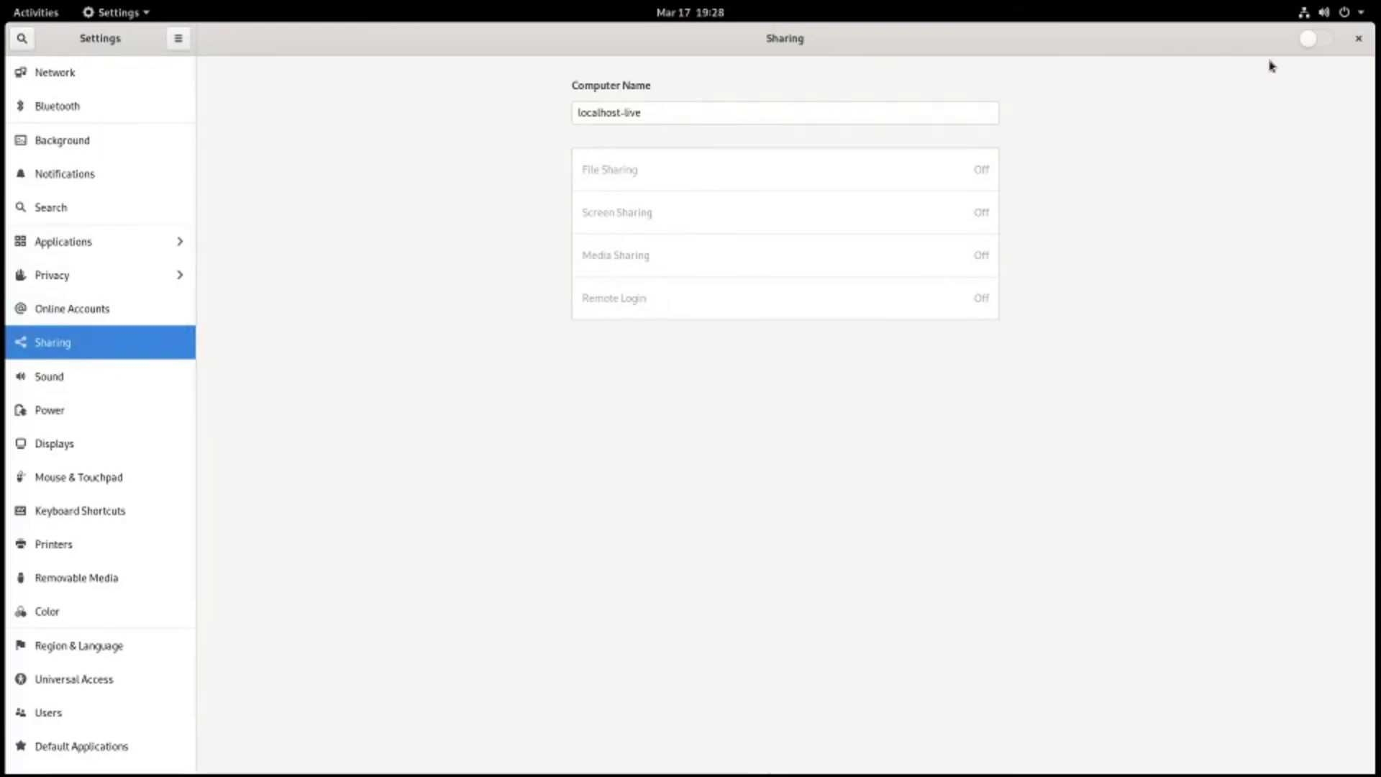
click(1321, 43)
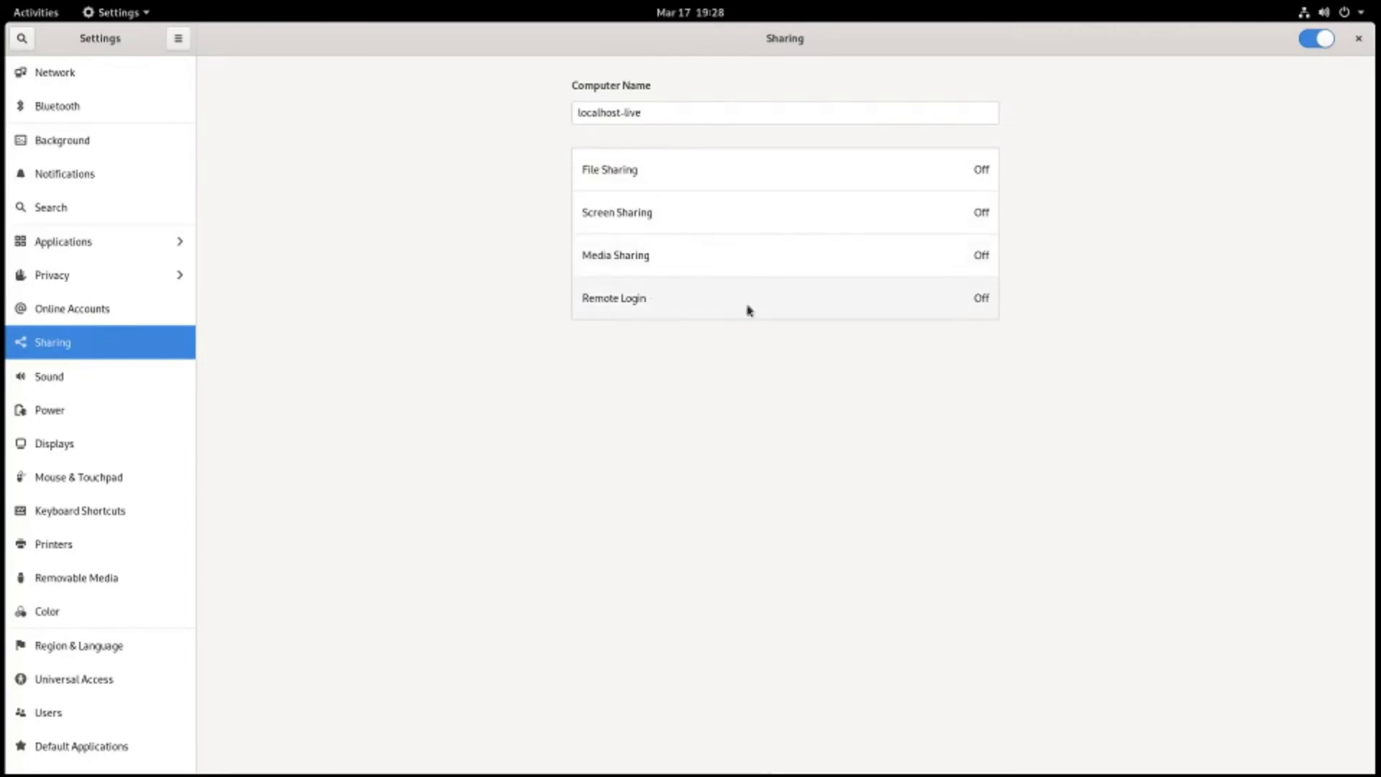
click(1318, 40)
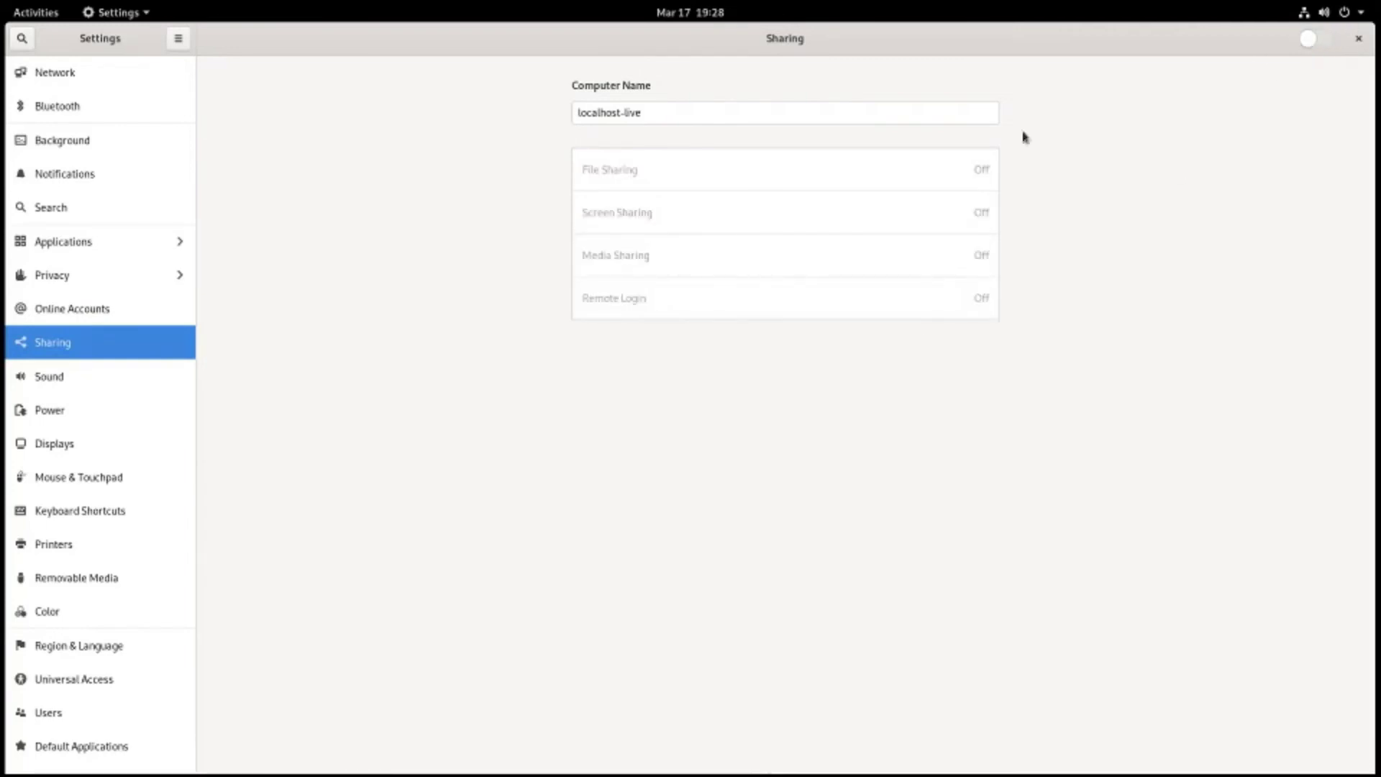
click(90, 379)
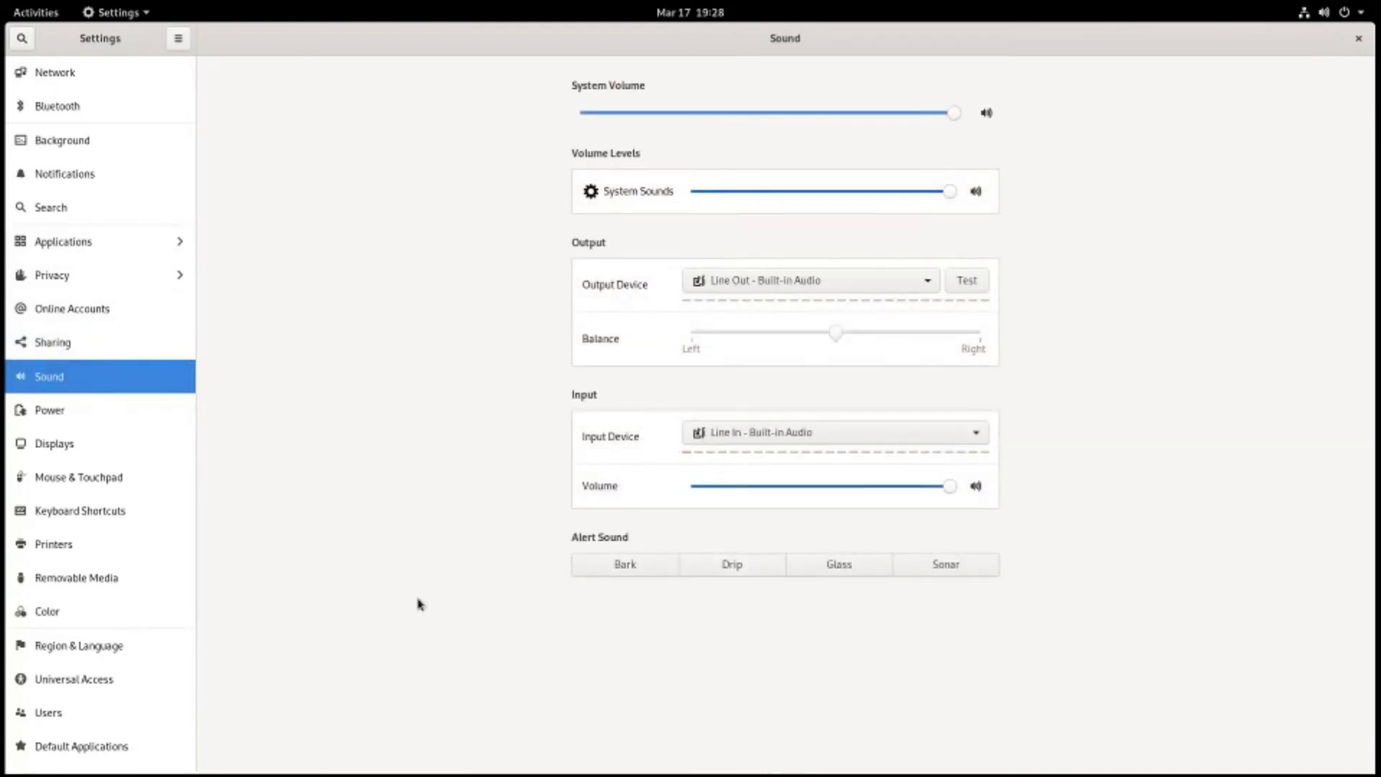
click(46, 414)
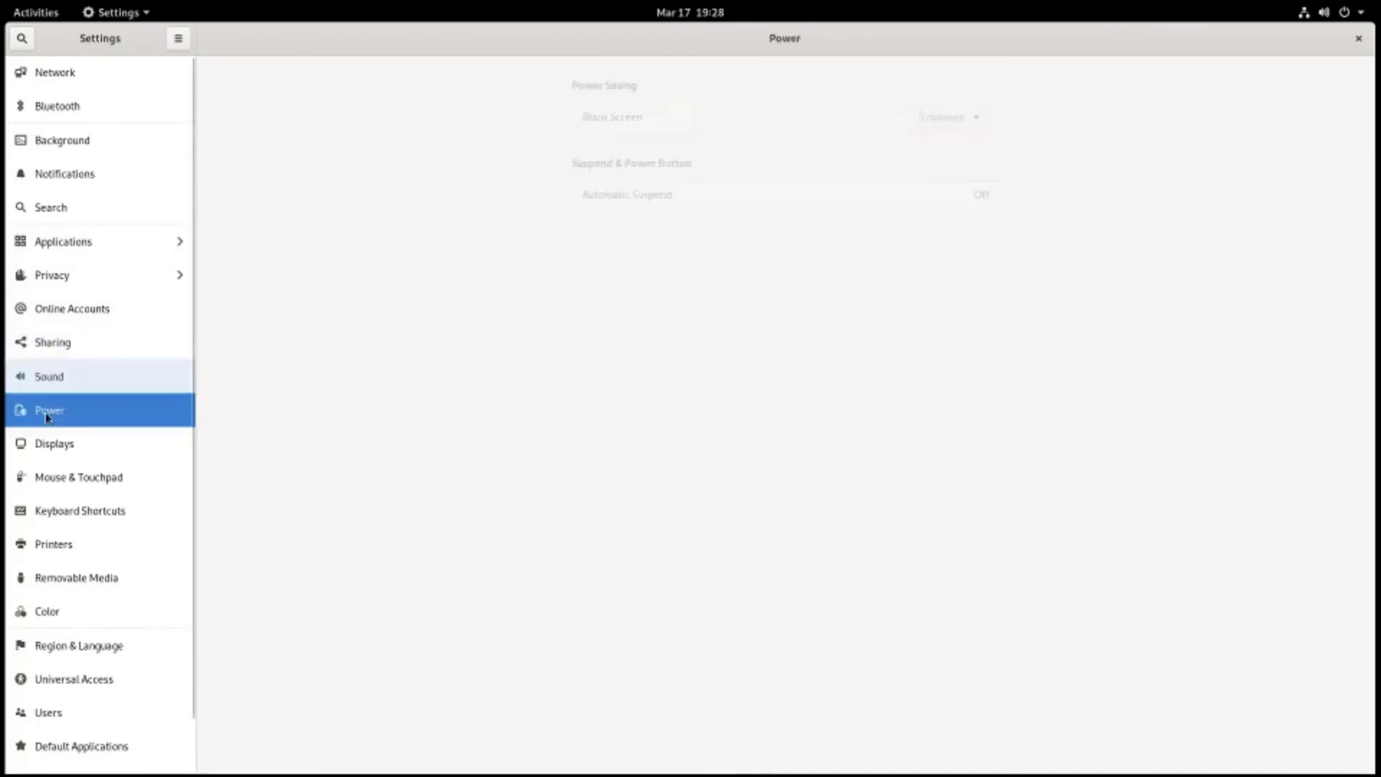
- Check the display settings and turn on Night Light
click(62, 446)
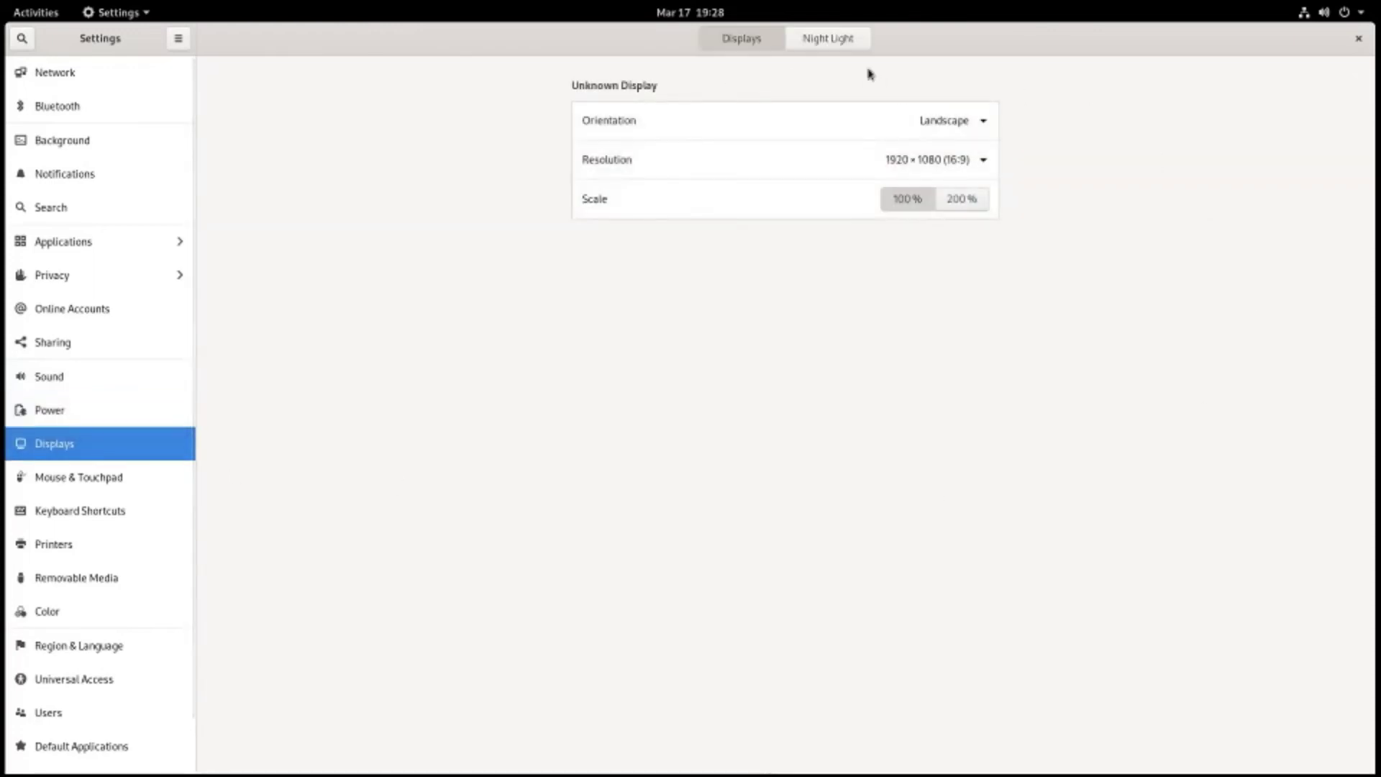
click(840, 48)
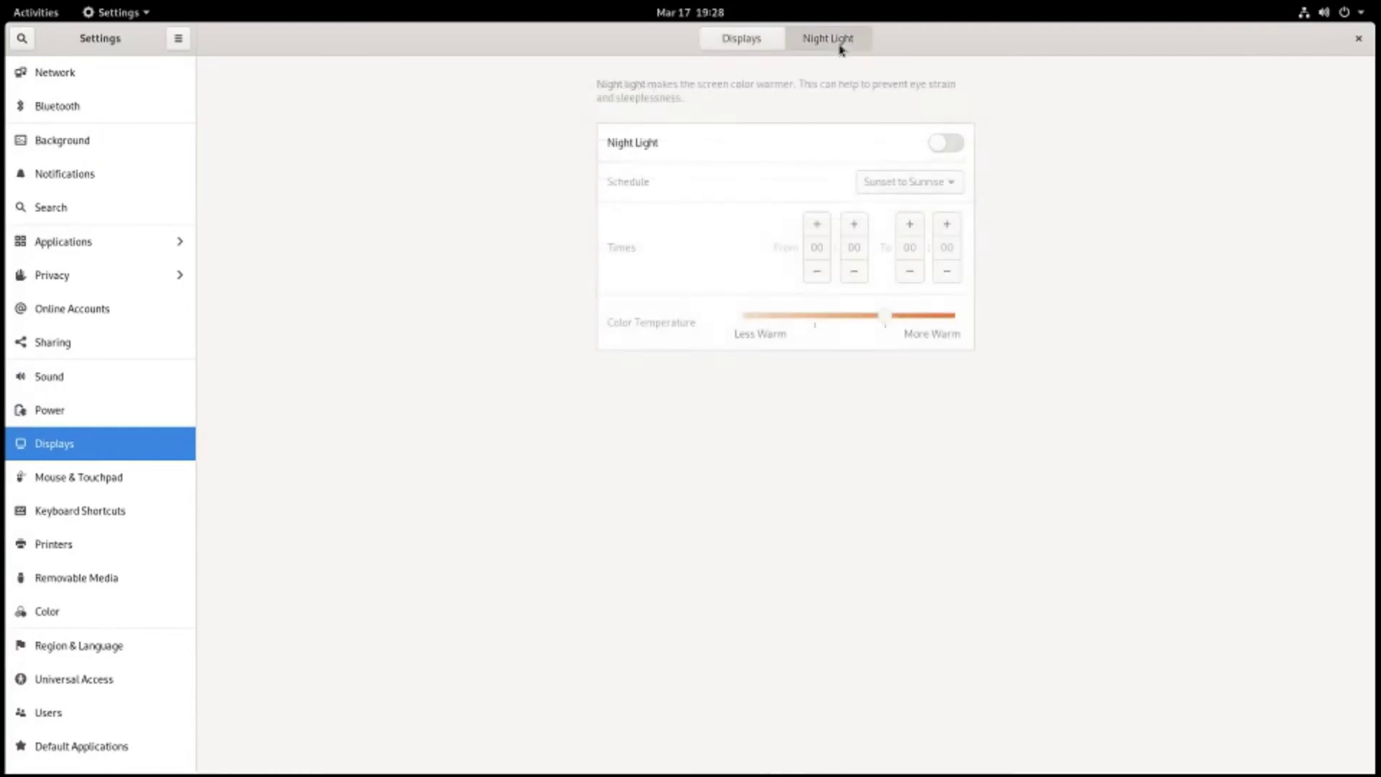
click(962, 142)
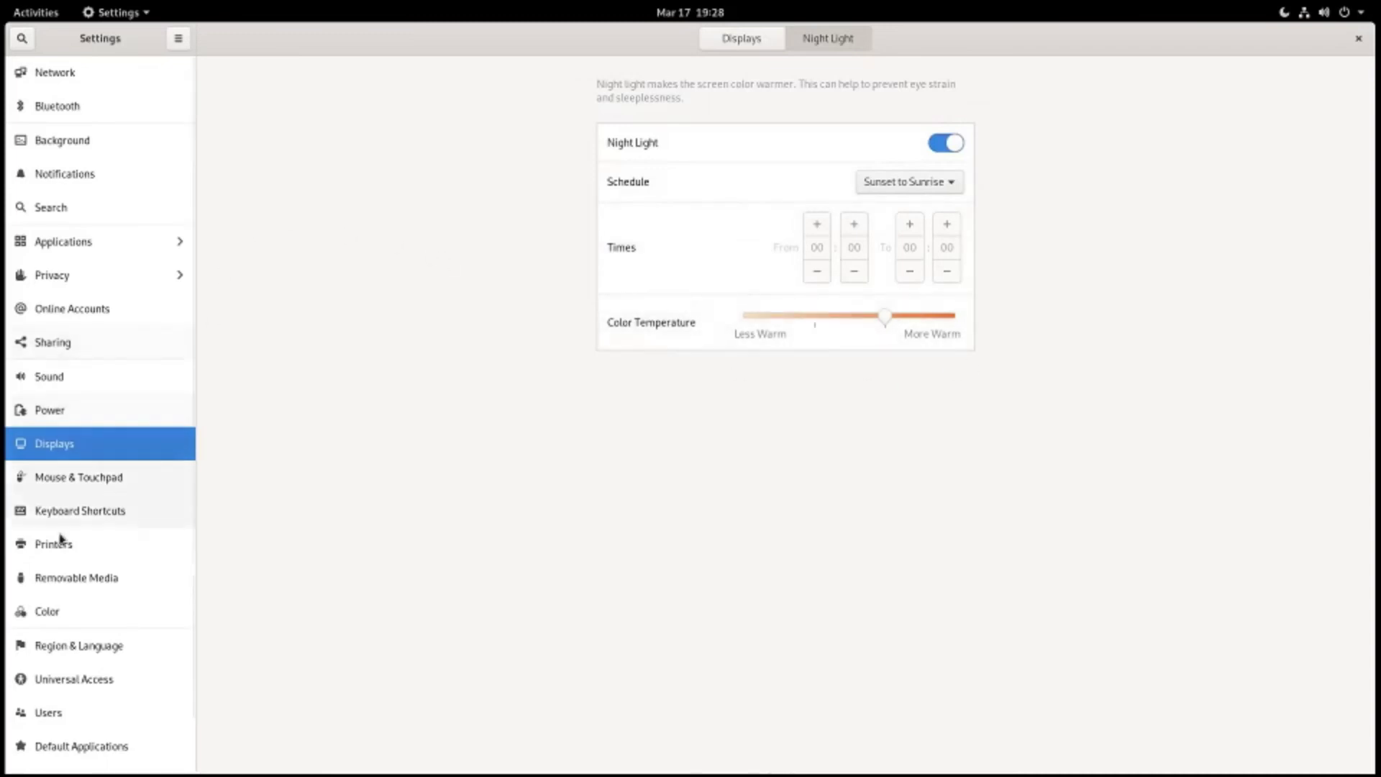
- Review the Mouse & Touchpad, Keyboard Shortcuts, Printers, Removable Media, Color and Region & Language settings without changing anything
click(110, 480)
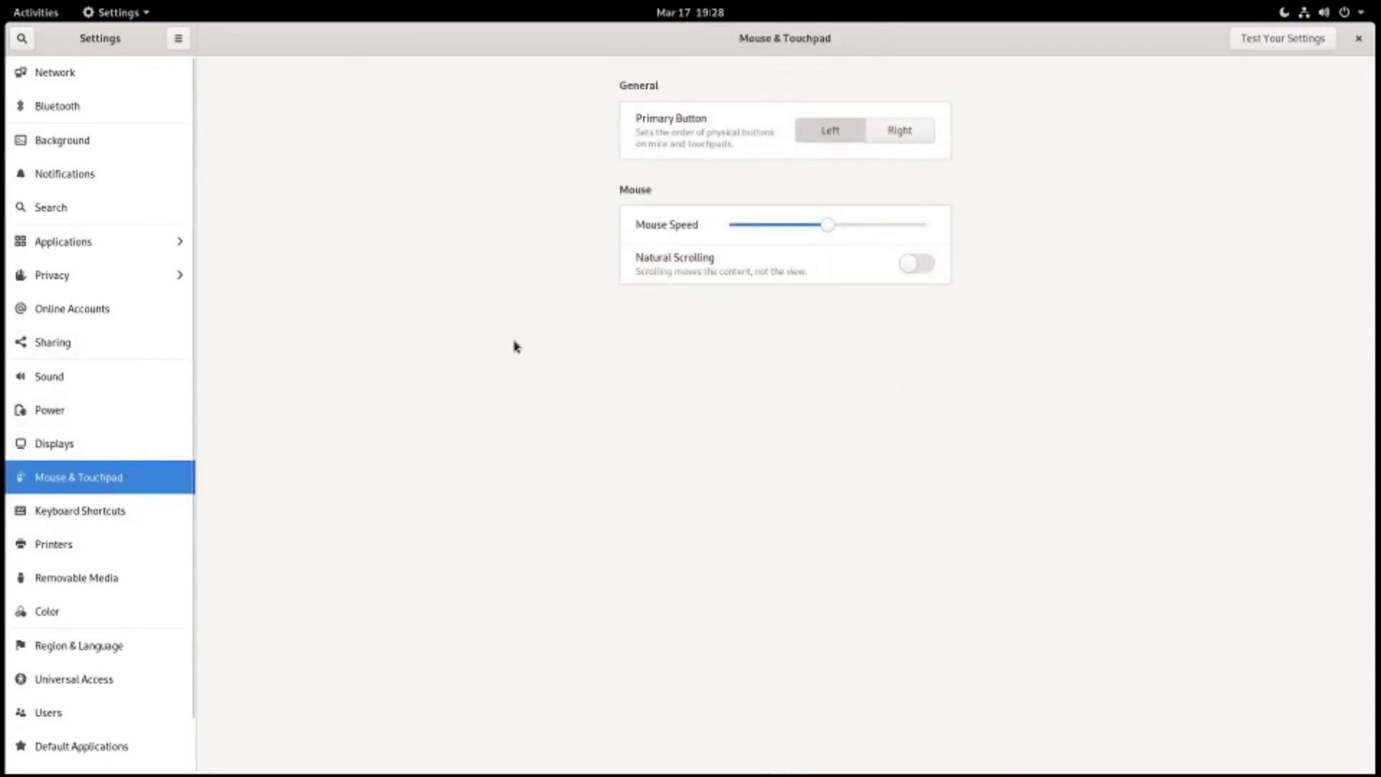
click(124, 515)
scroll(468, 392, down, 10)
scroll(469, 394, down, 20)
scroll(470, 395, up, 20)
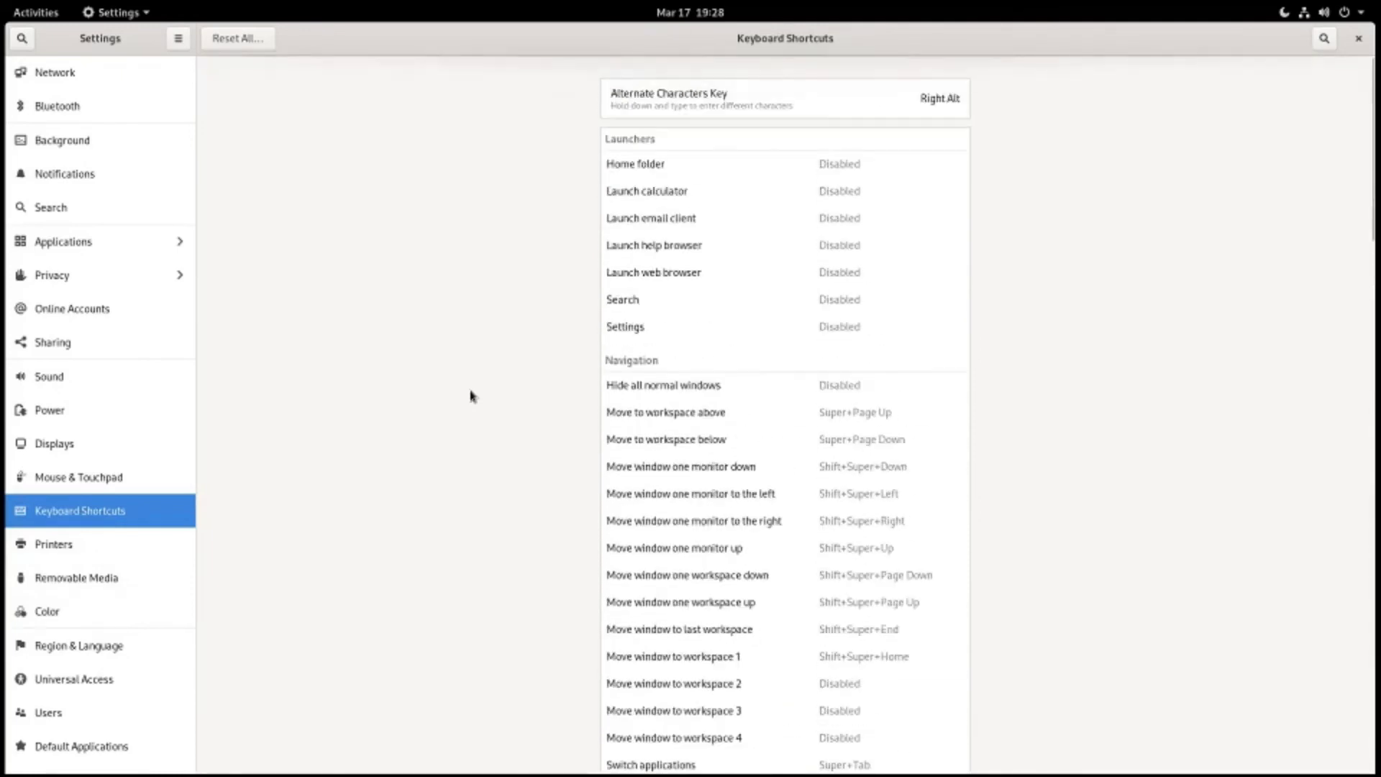
click(114, 545)
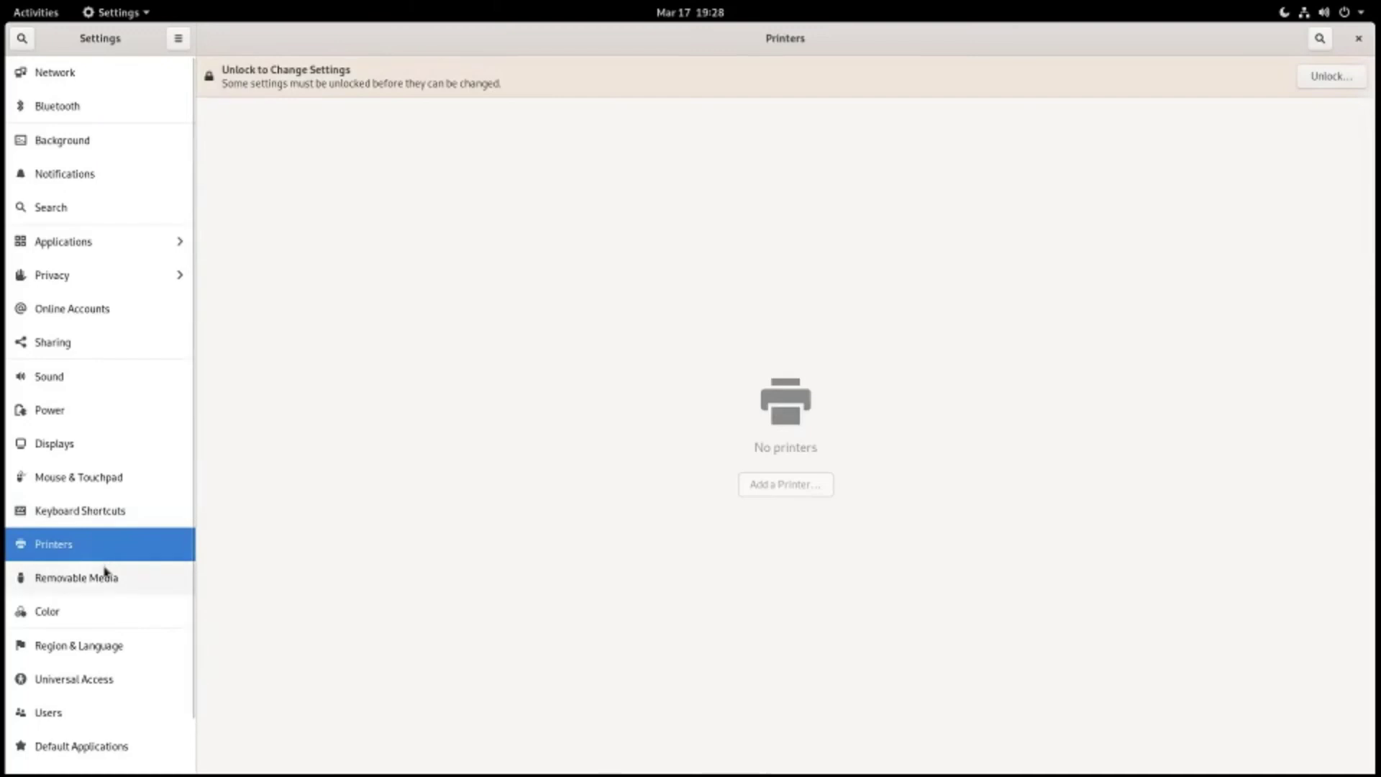
click(107, 578)
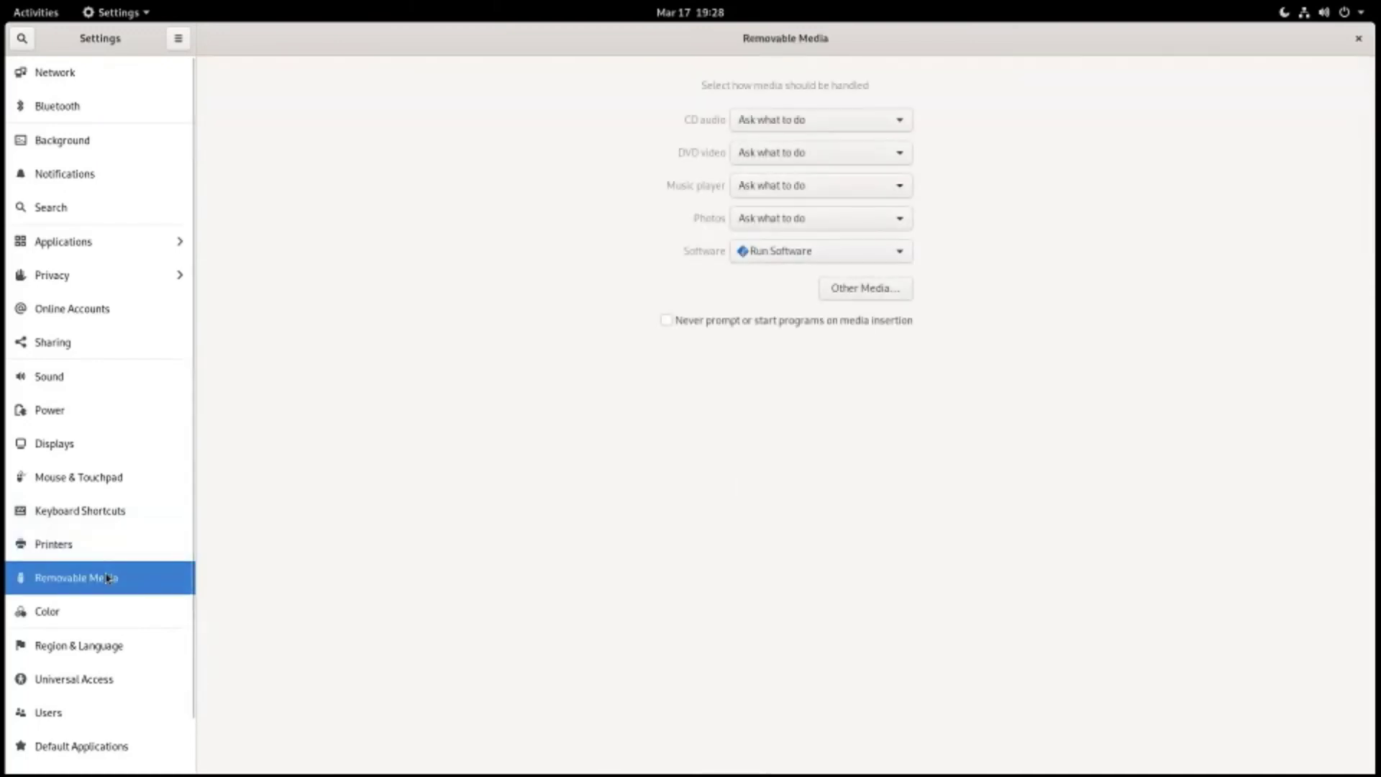
click(73, 620)
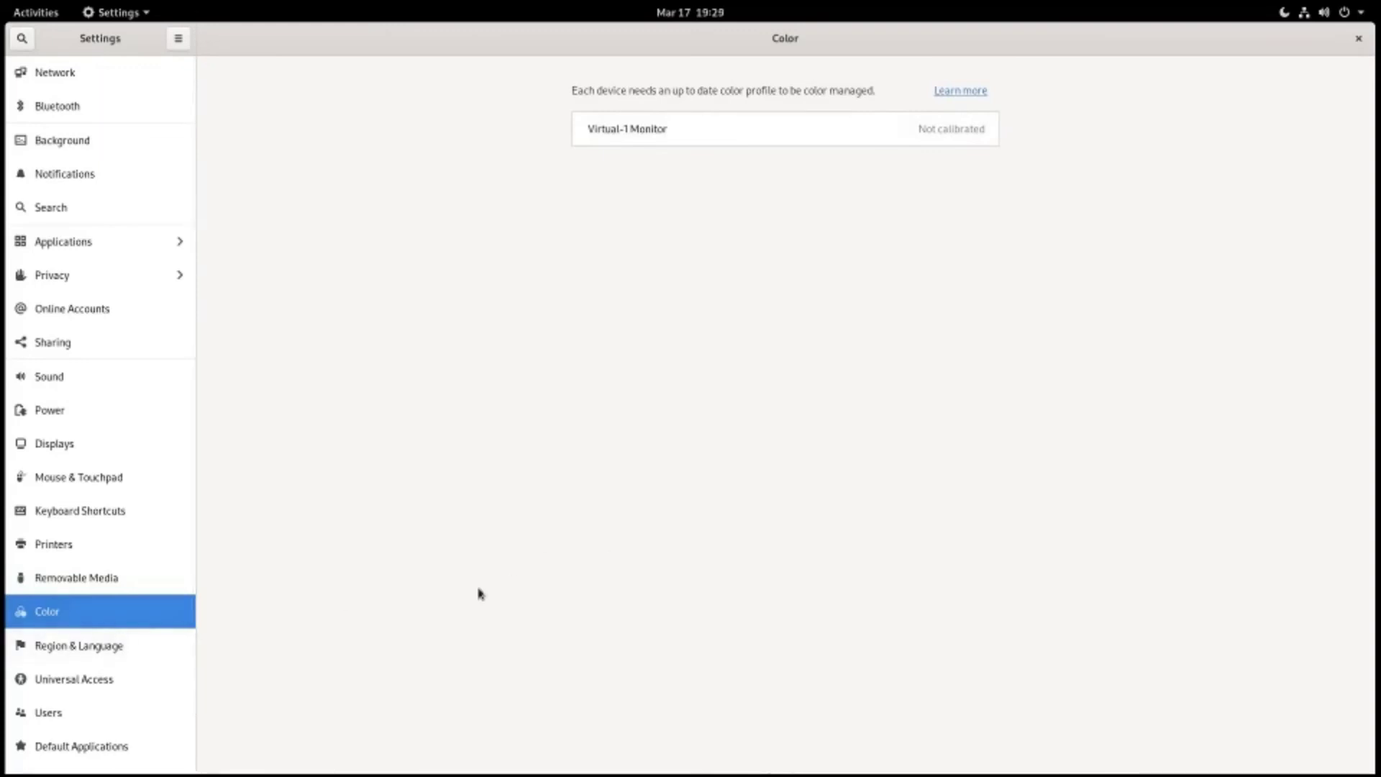
click(126, 649)
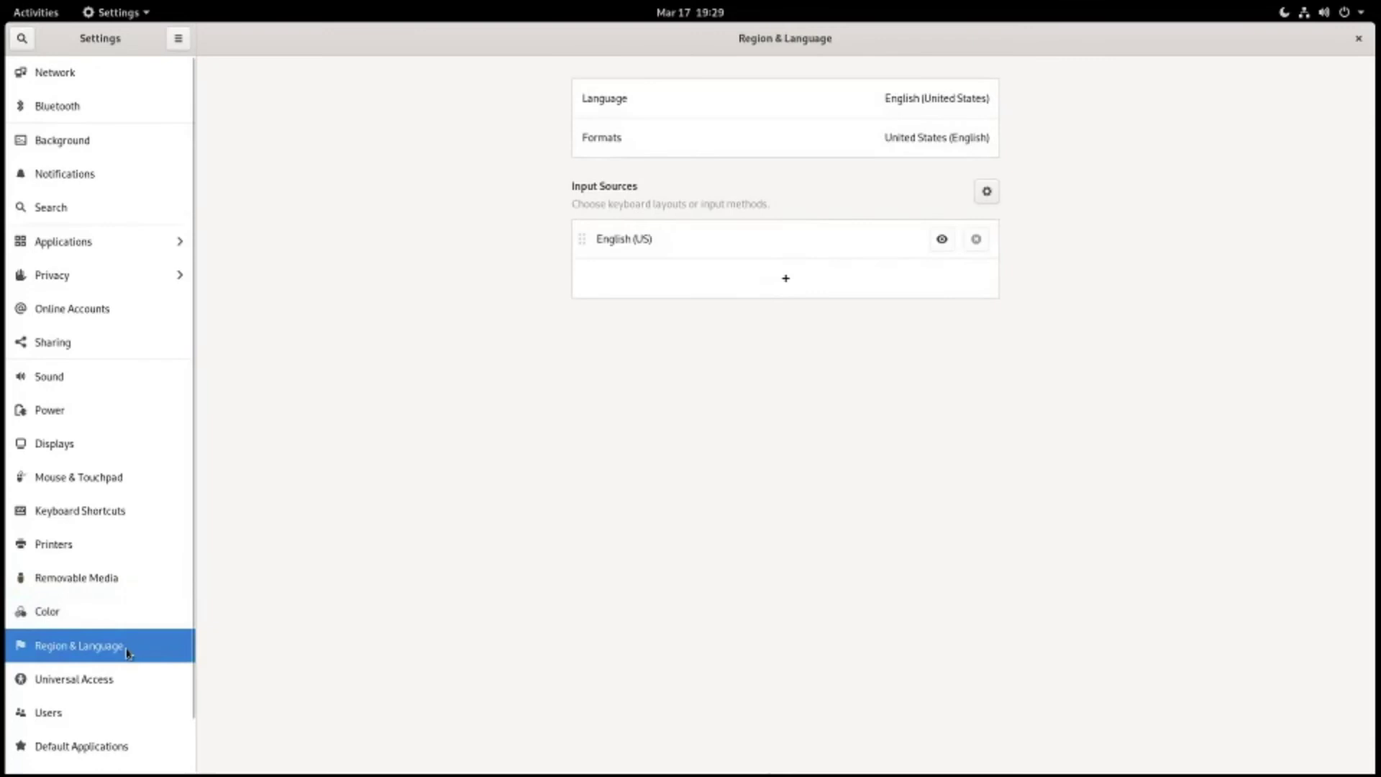
- Look through all the Universal Access options and open the Users settings
scroll(126, 652, down, 1)
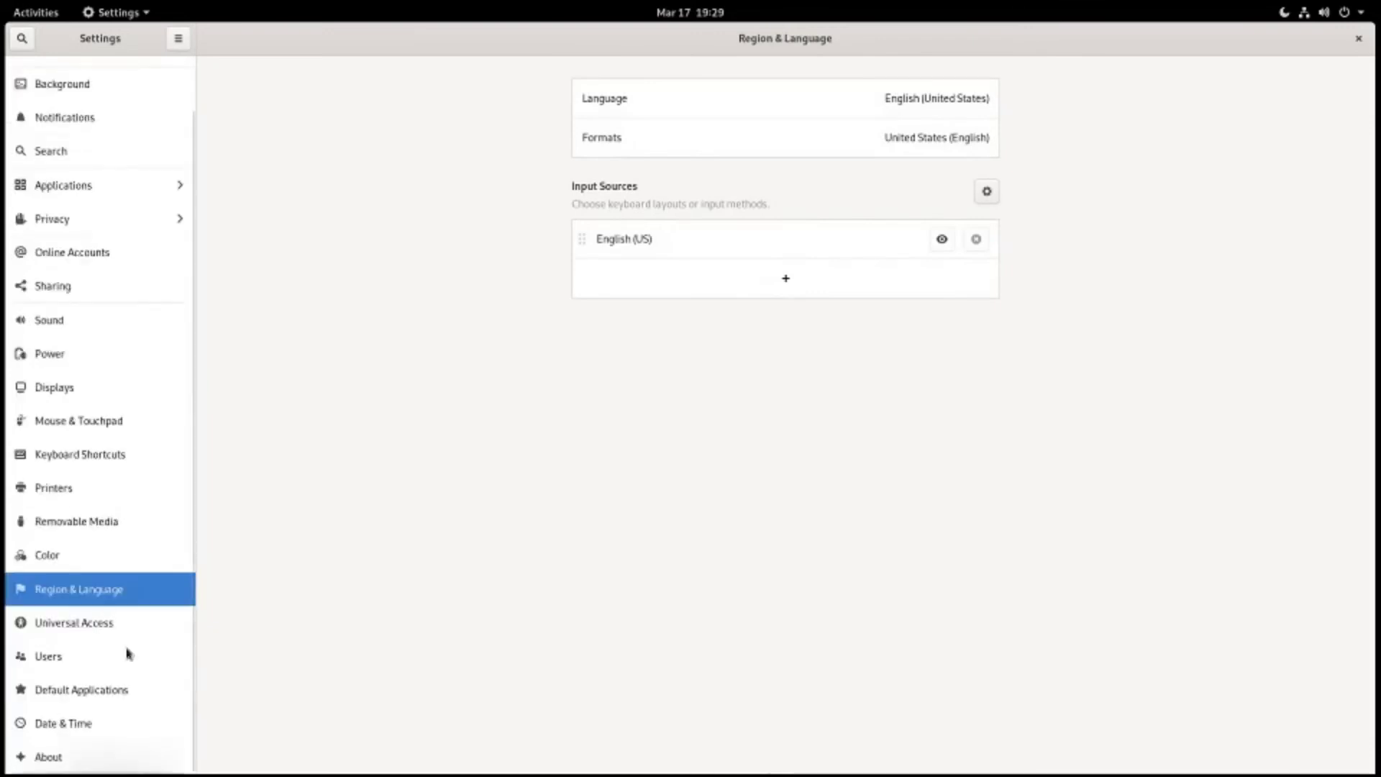
click(121, 630)
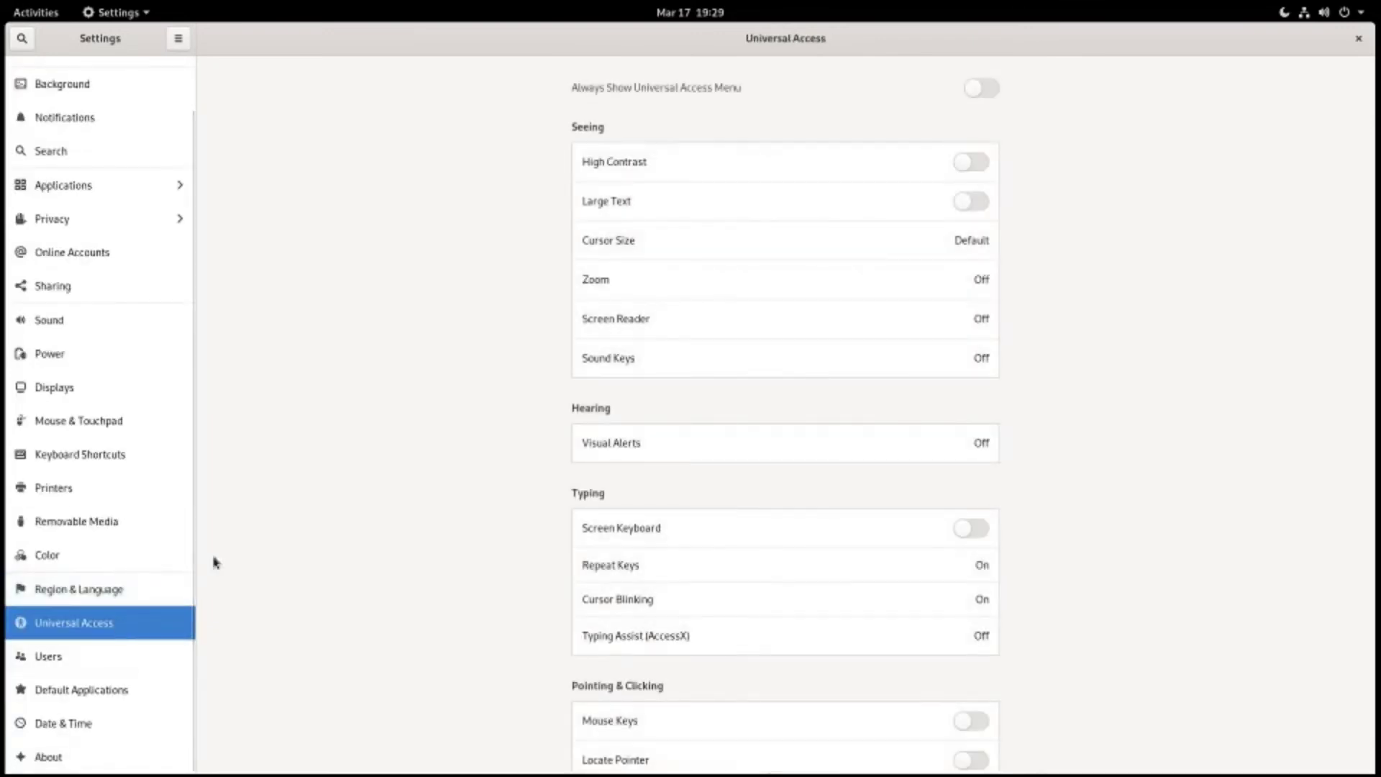
scroll(253, 539, down, 2)
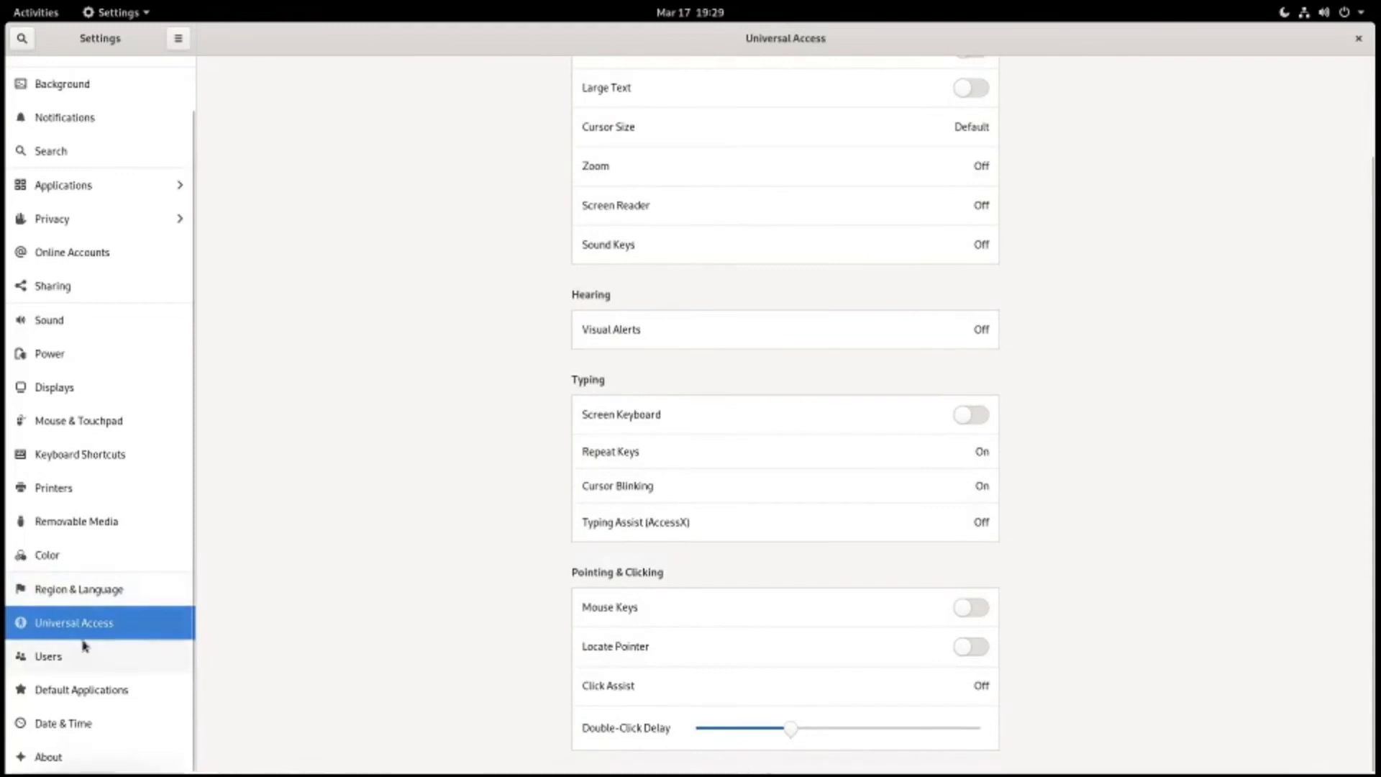
click(84, 663)
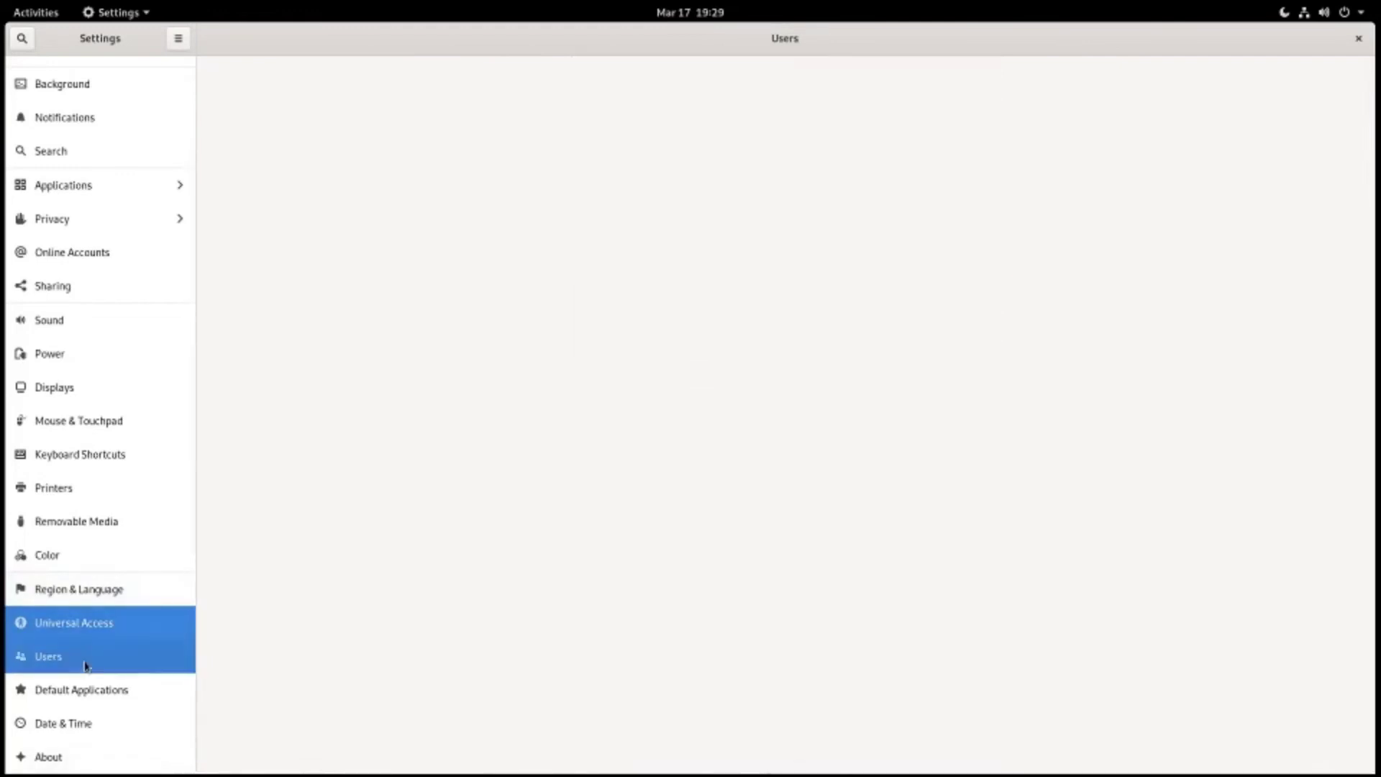
- Check which choices the Default Applications settings offer for Calendar, keeping Text Editor
click(122, 694)
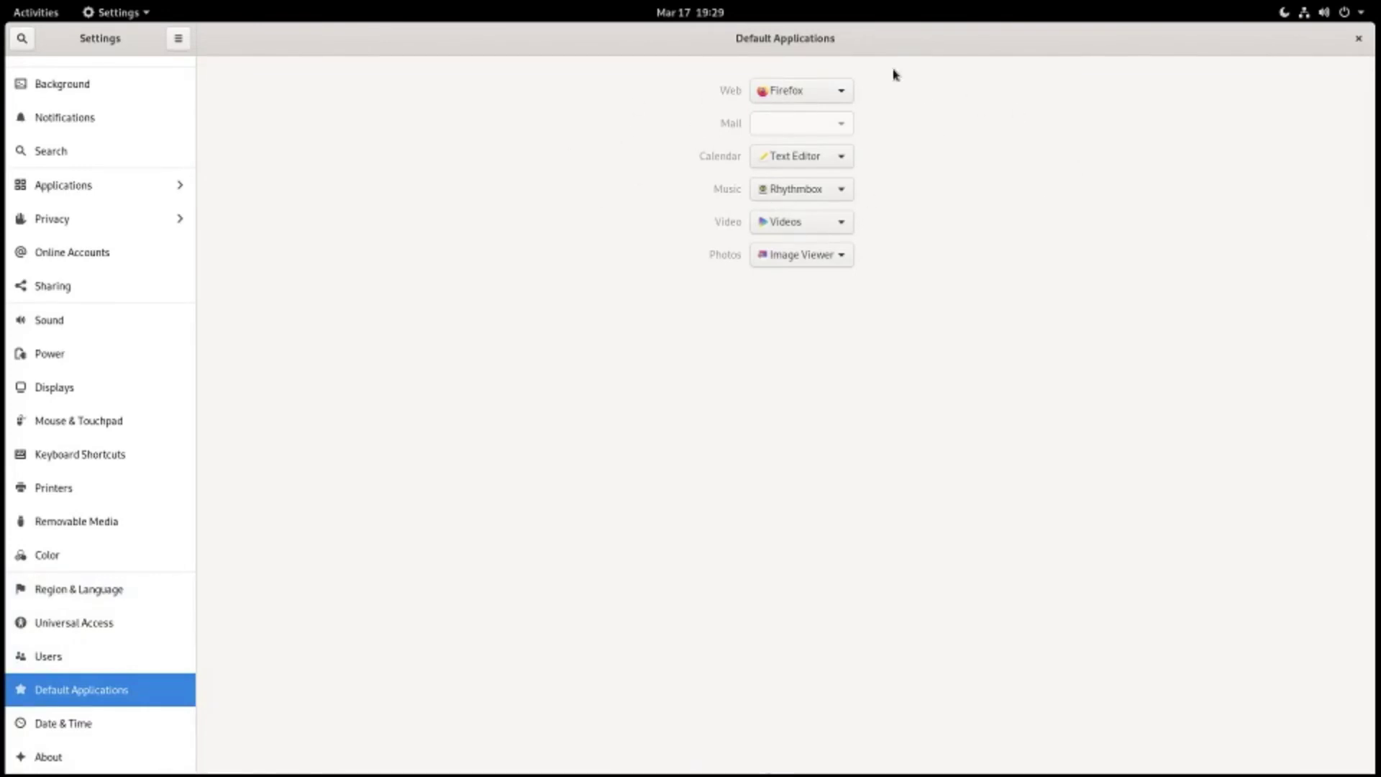
click(845, 159)
click(845, 159)
click(845, 159)
click(845, 159)
click(845, 159)
click(845, 159)
click(843, 159)
click(839, 159)
click(839, 161)
click(838, 160)
click(837, 161)
click(838, 161)
click(838, 161)
click(838, 159)
click(838, 159)
click(839, 159)
click(840, 161)
click(842, 161)
click(845, 162)
click(846, 159)
click(841, 157)
click(841, 160)
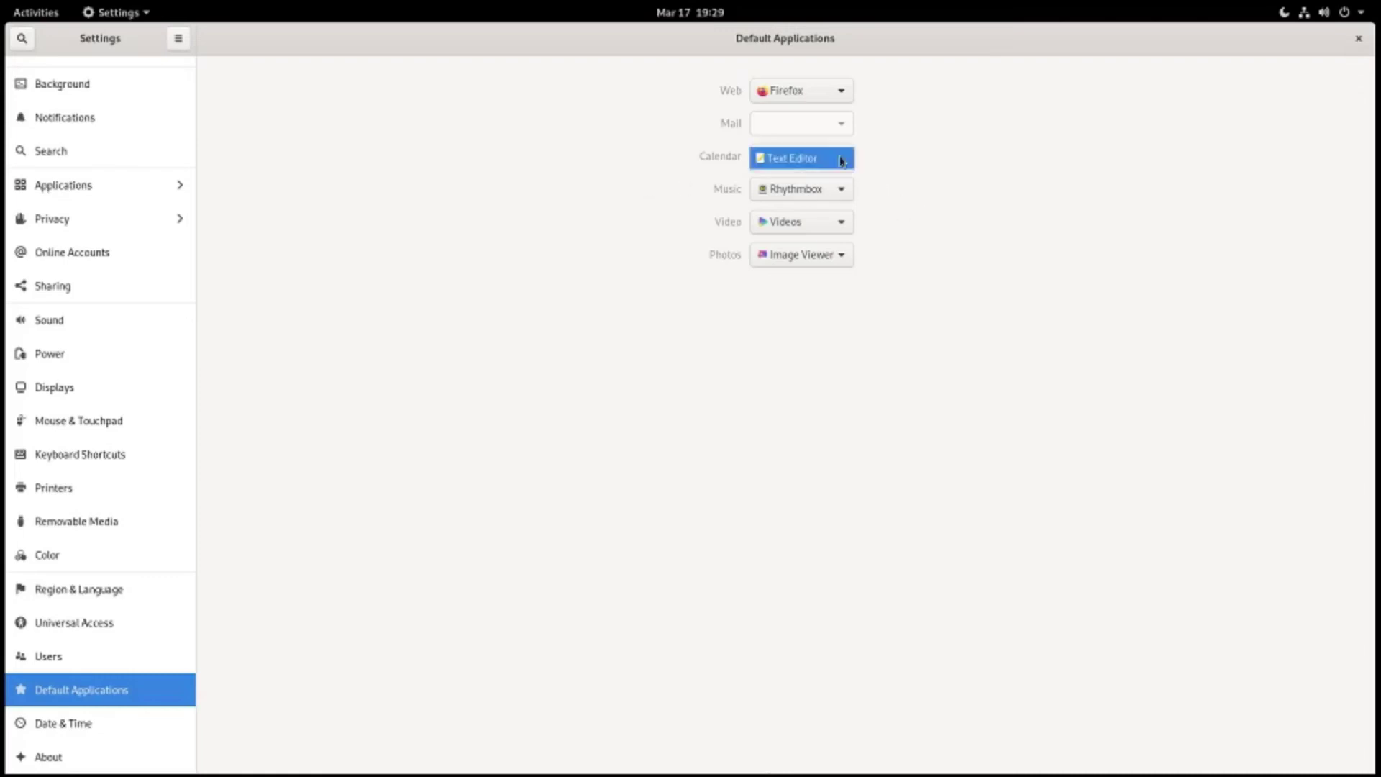
click(841, 159)
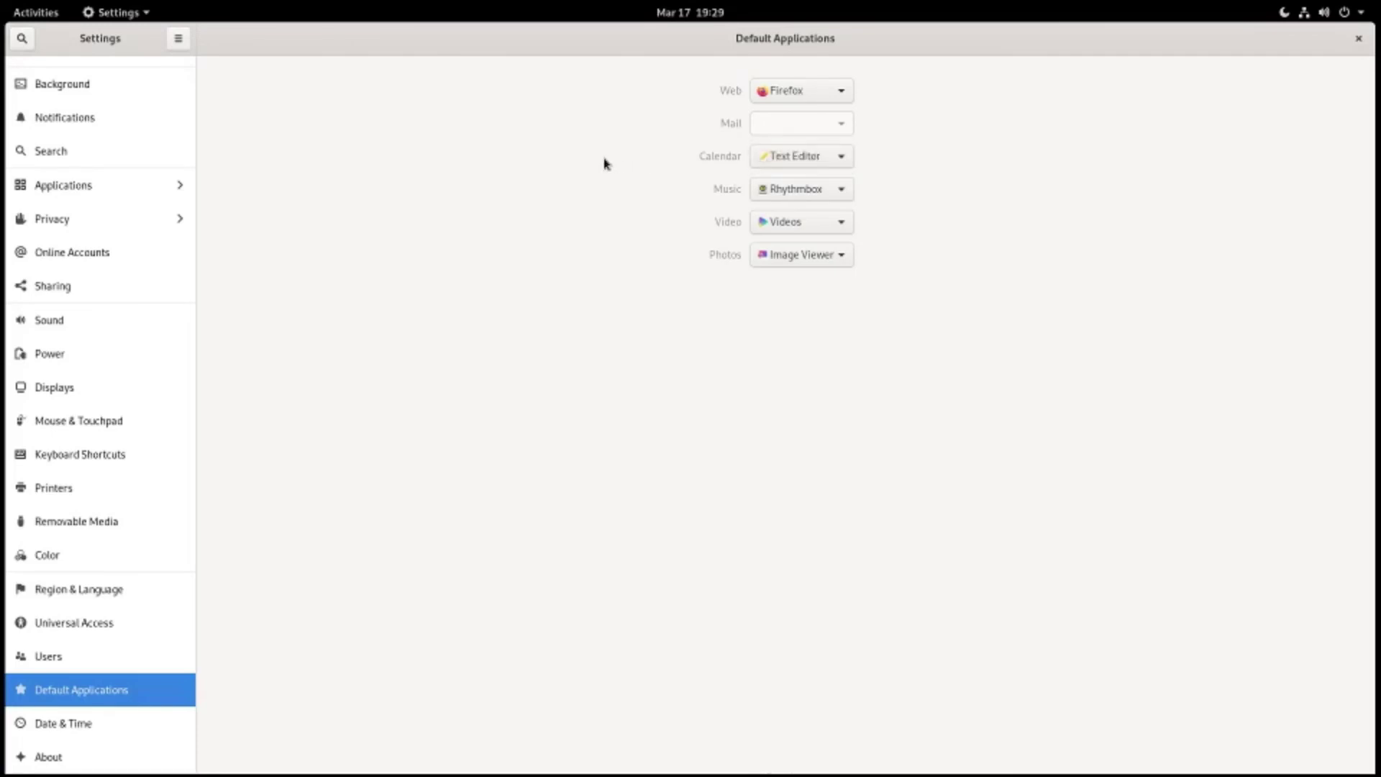
- Review the Date & Time settings and the About system details, and close the Settings window
click(102, 728)
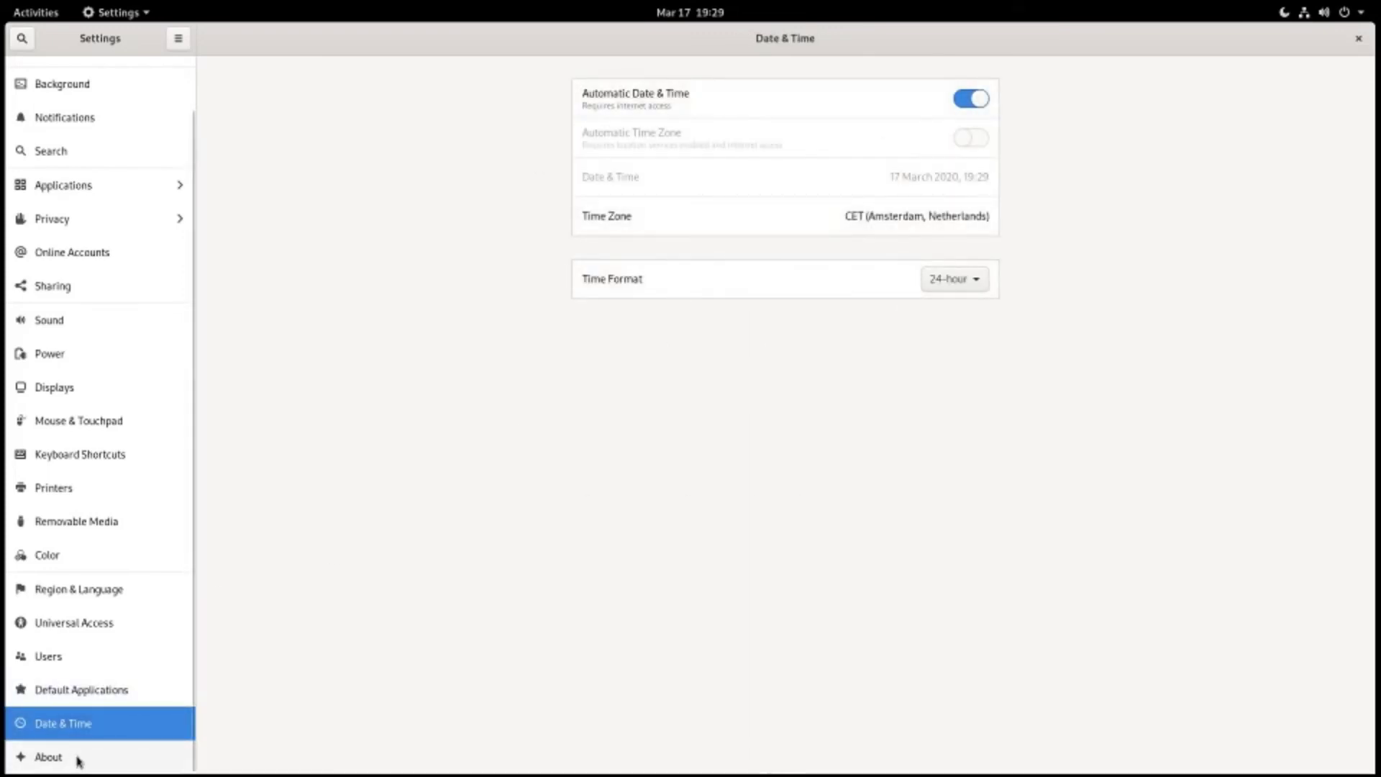
click(53, 761)
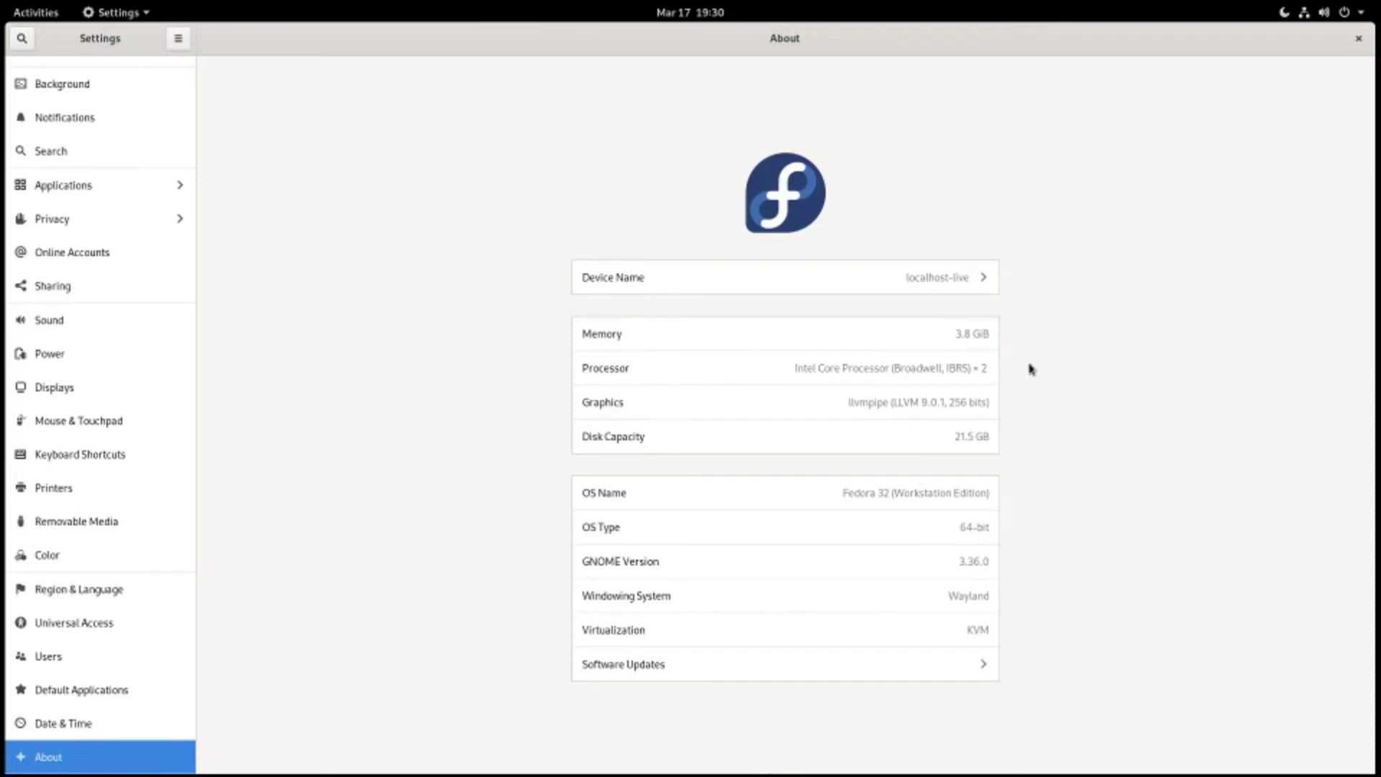
click(1360, 40)
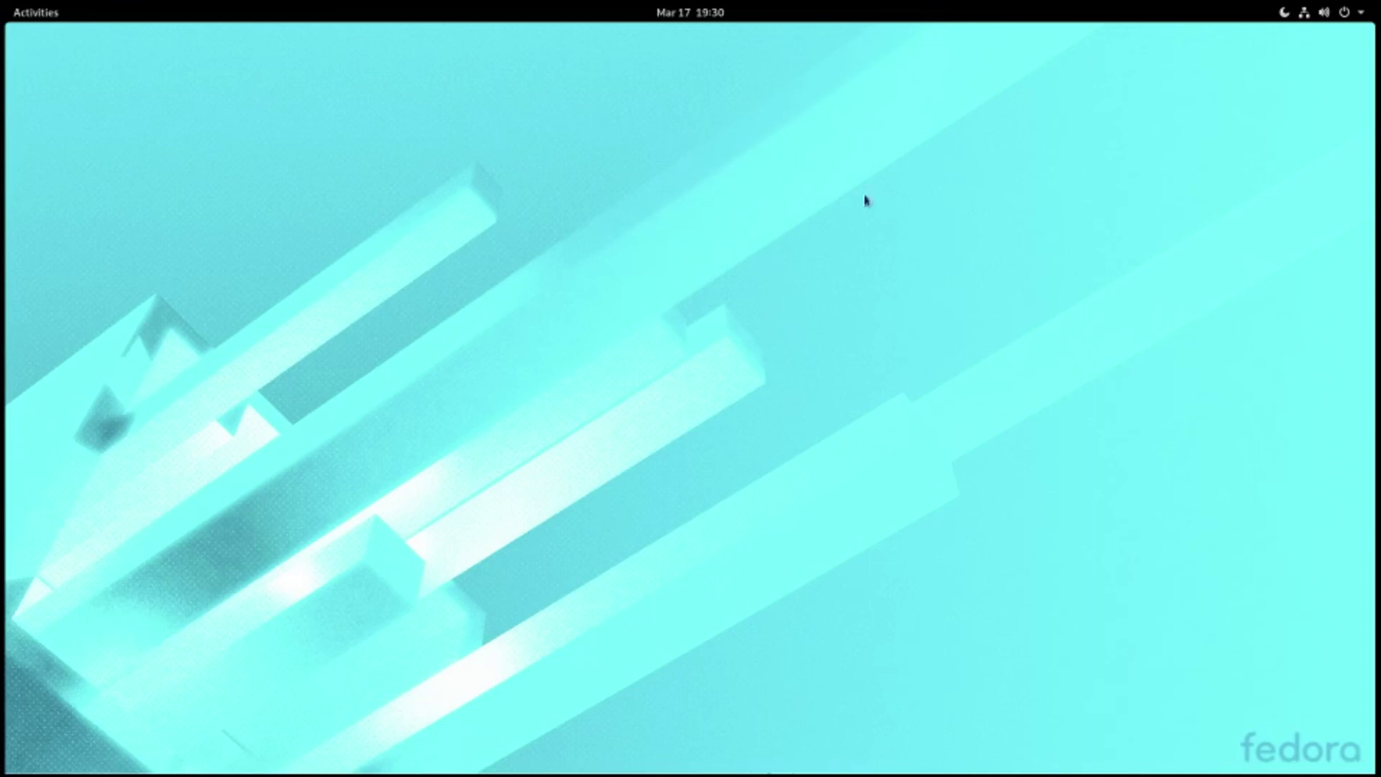
- Restart the system from the desktop and wait for the login screen
click(1361, 14)
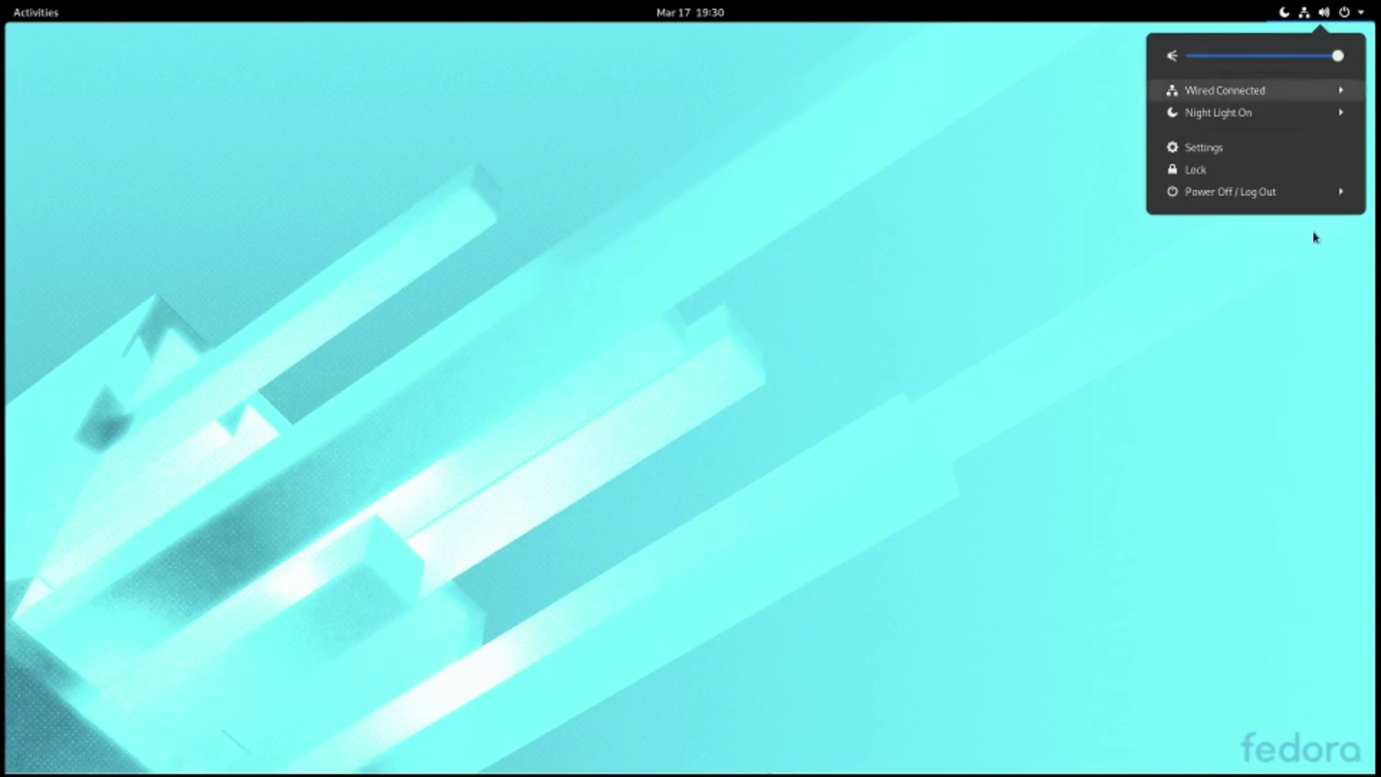
click(1248, 201)
click(1234, 275)
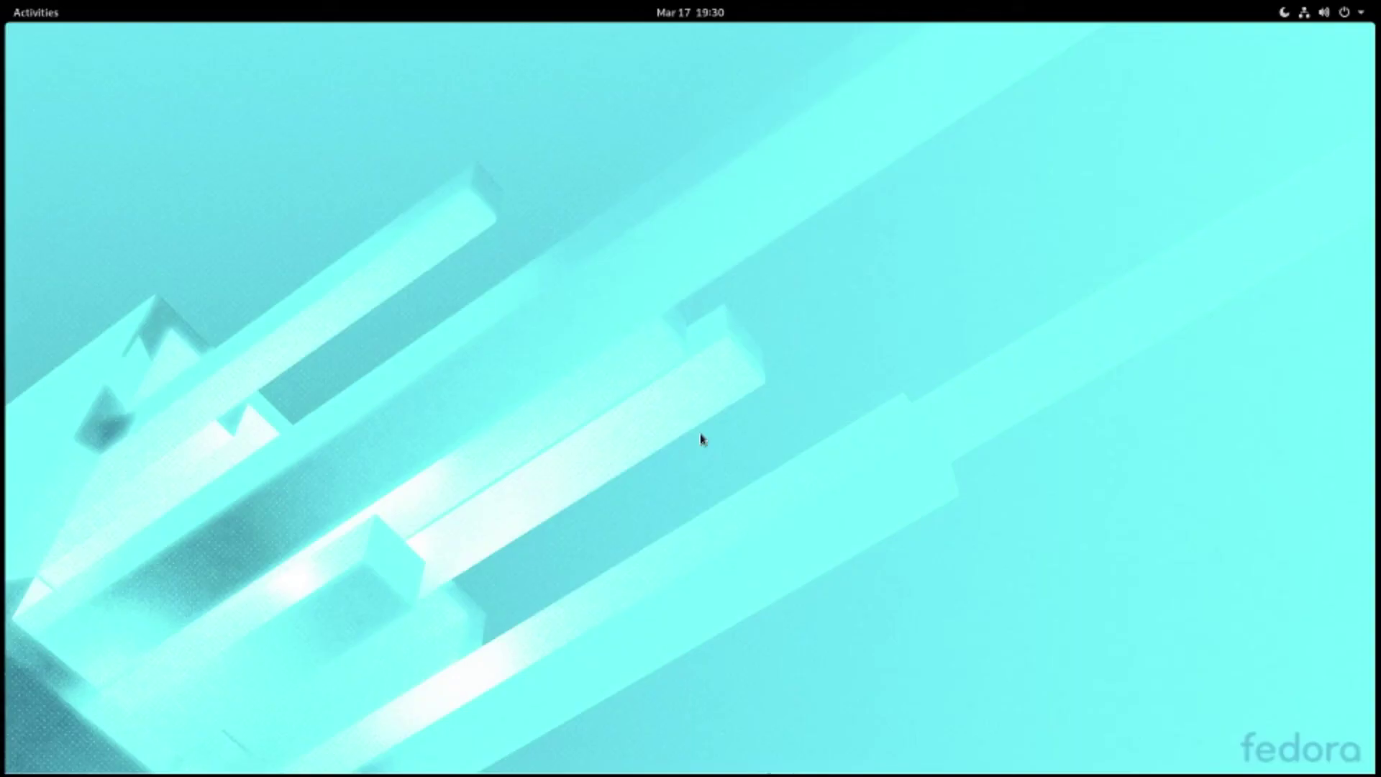
click(701, 436)
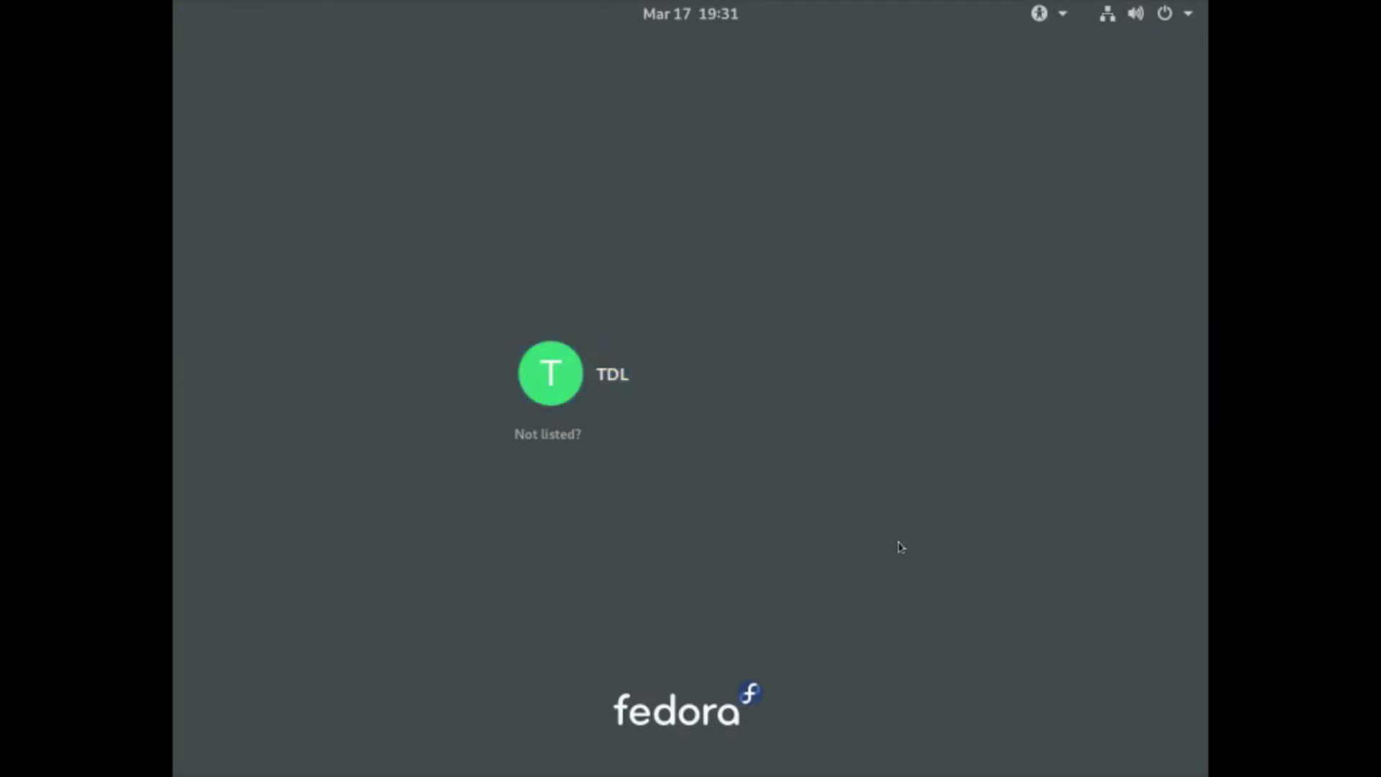
- Log in to the listed user account by entering the account password
click(626, 374)
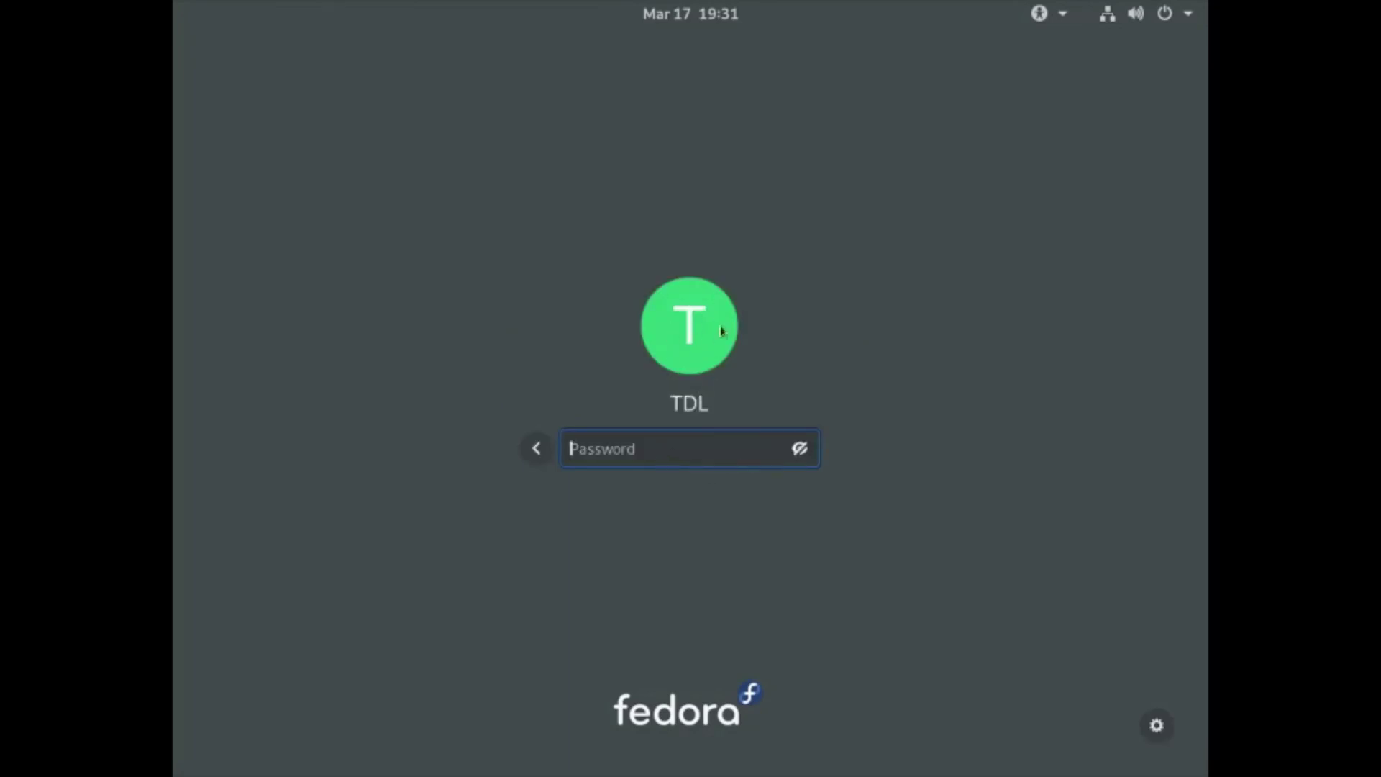
text(•••••••••••)
key(Return)
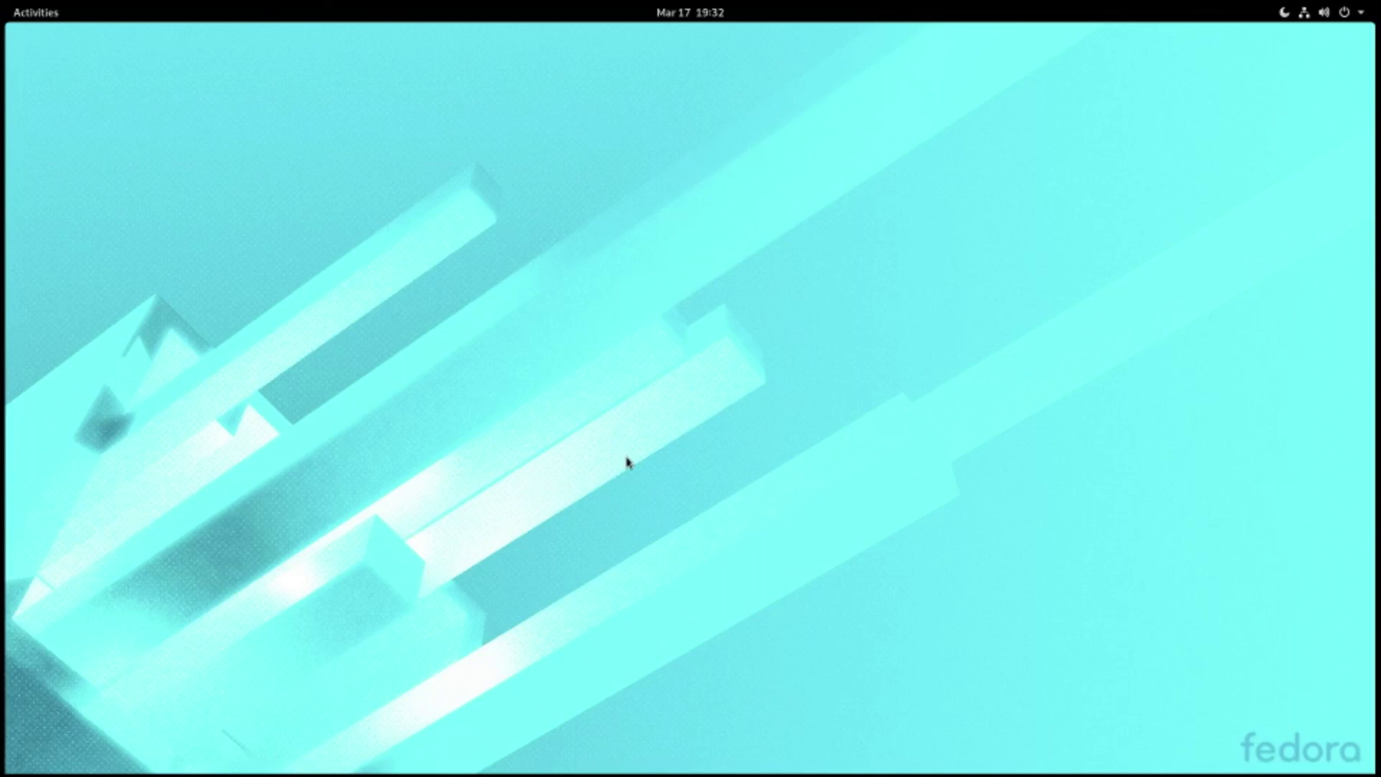
- Show all installed applications and launch Terminal from the Utilities folder
key(super+a)
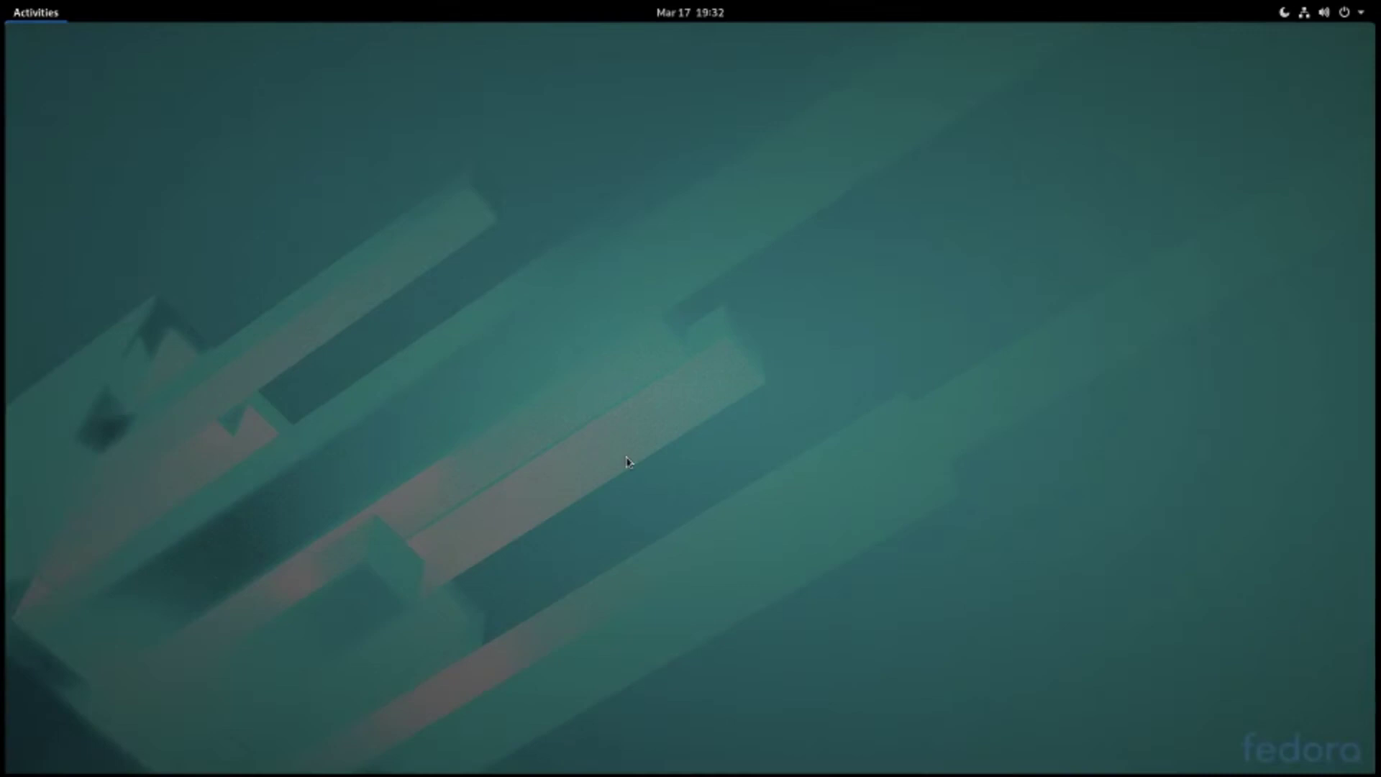
click(738, 742)
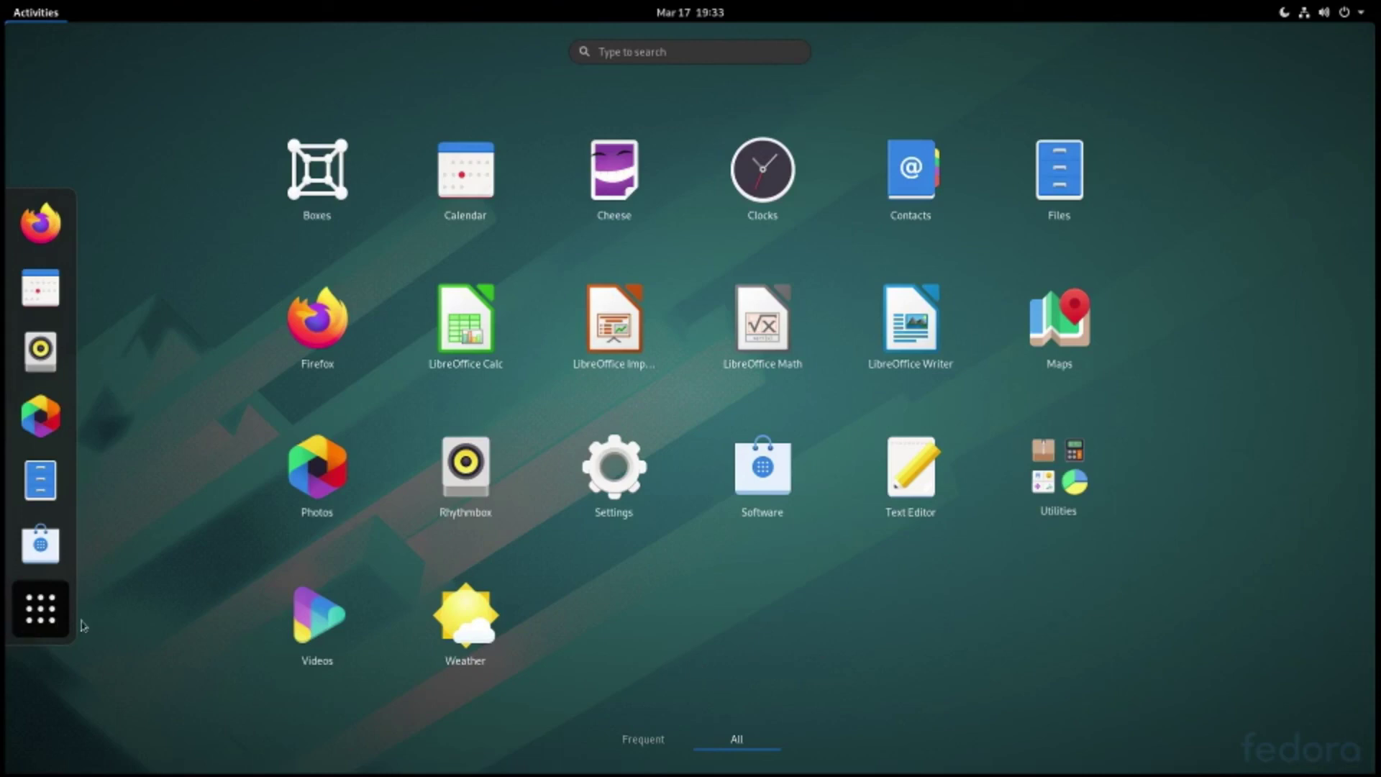
click(1074, 482)
scroll(851, 561, down, 2)
click(738, 560)
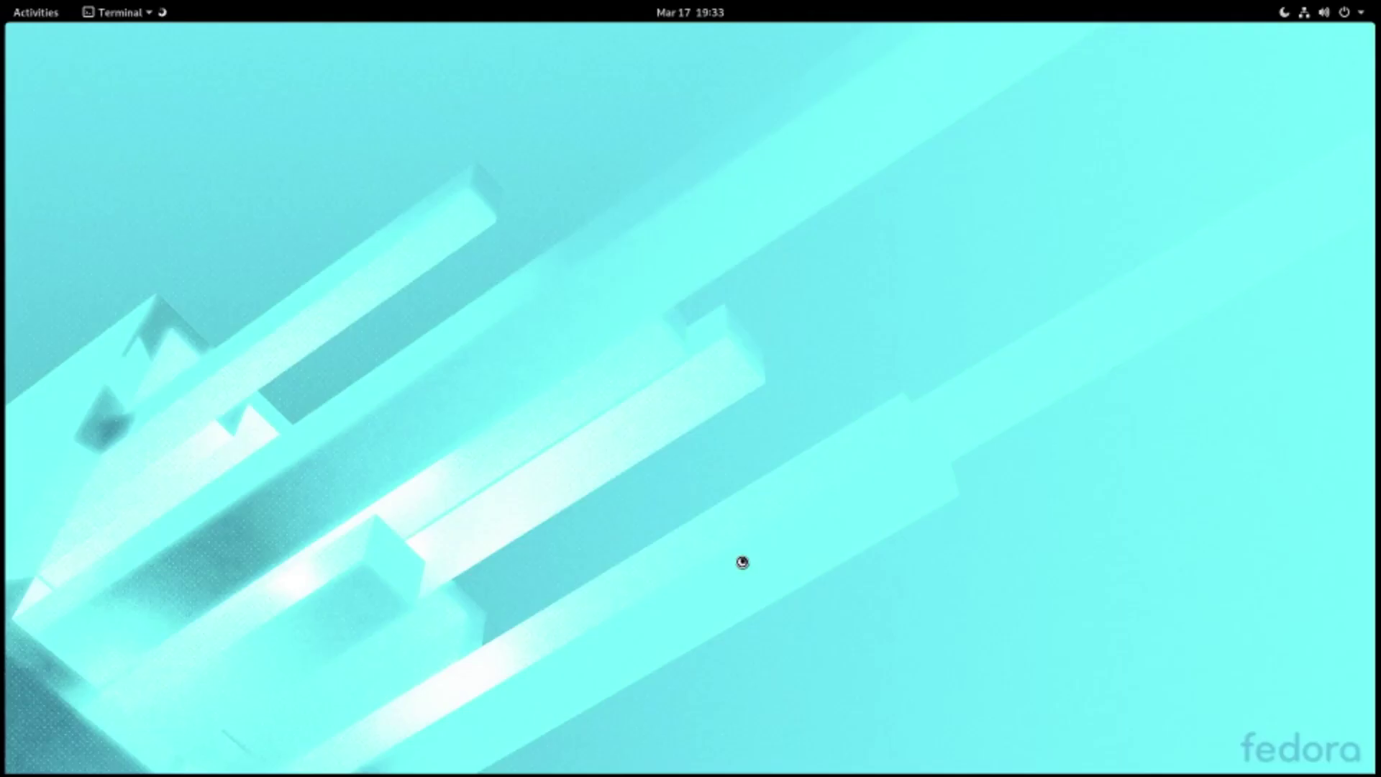
- Move the terminal window nearer the centre of the desktop and check the used memory with the free command
drag(376, 59, 635, 183)
text(free)
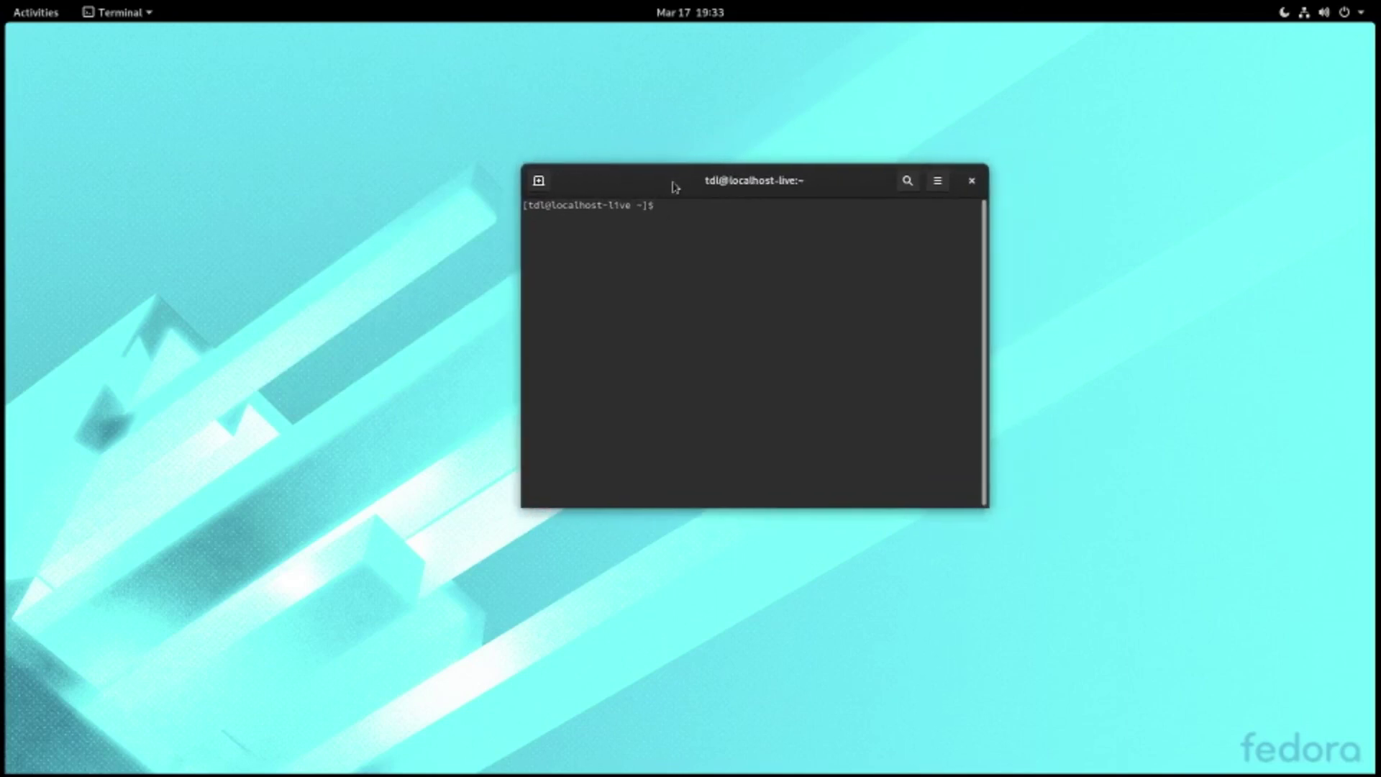
key(Return)
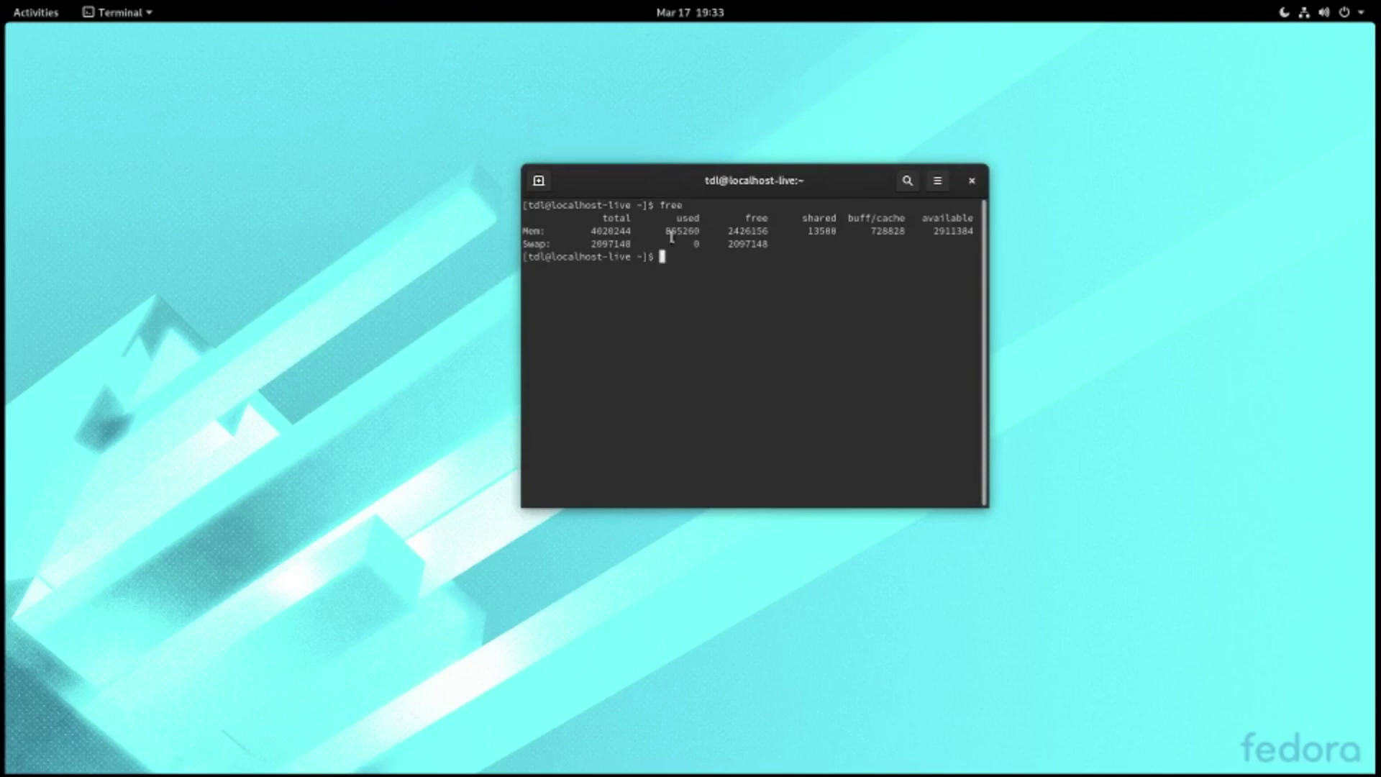
drag(660, 218, 681, 229)
triple_click(675, 231)
click(676, 232)
- Inspect the running processes and memory use with top, and clear the terminal after quitting it
text(top)
key(Return)
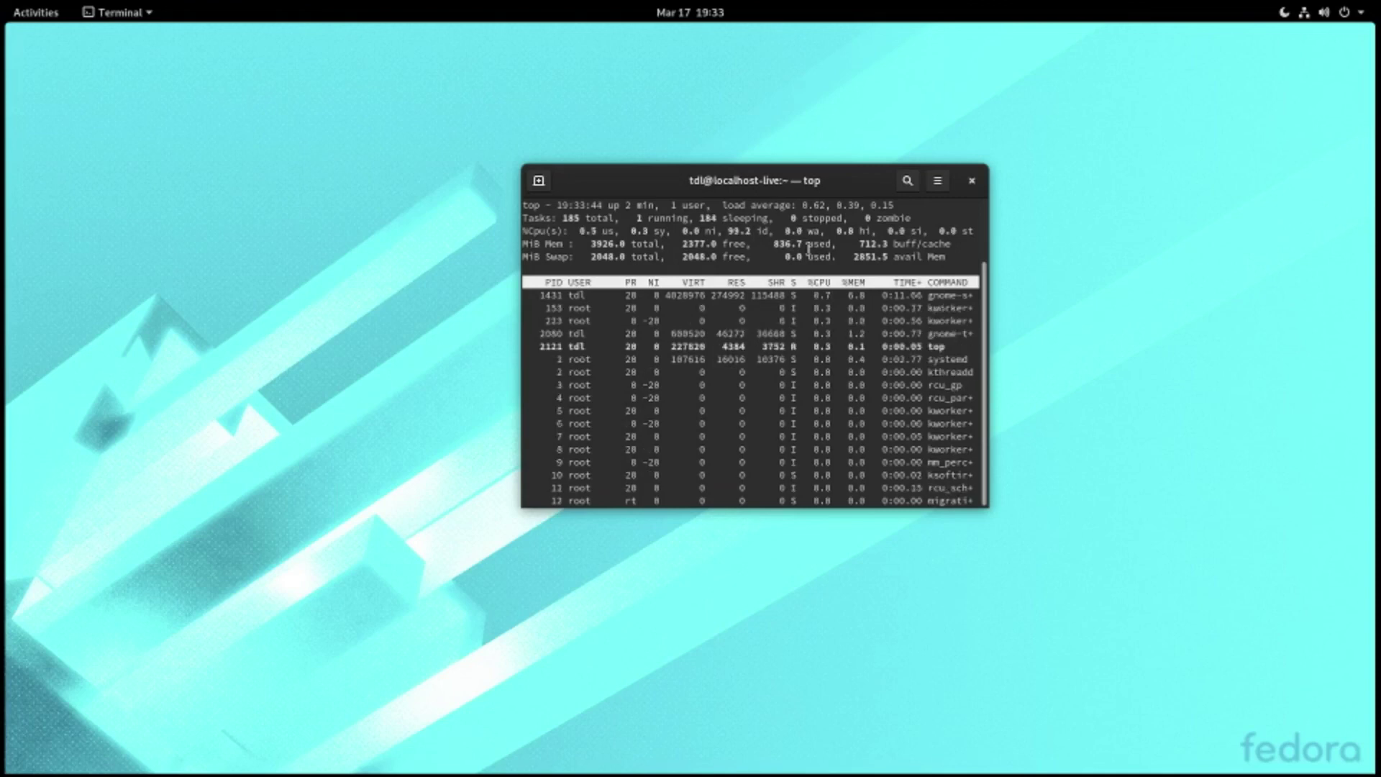
key(q)
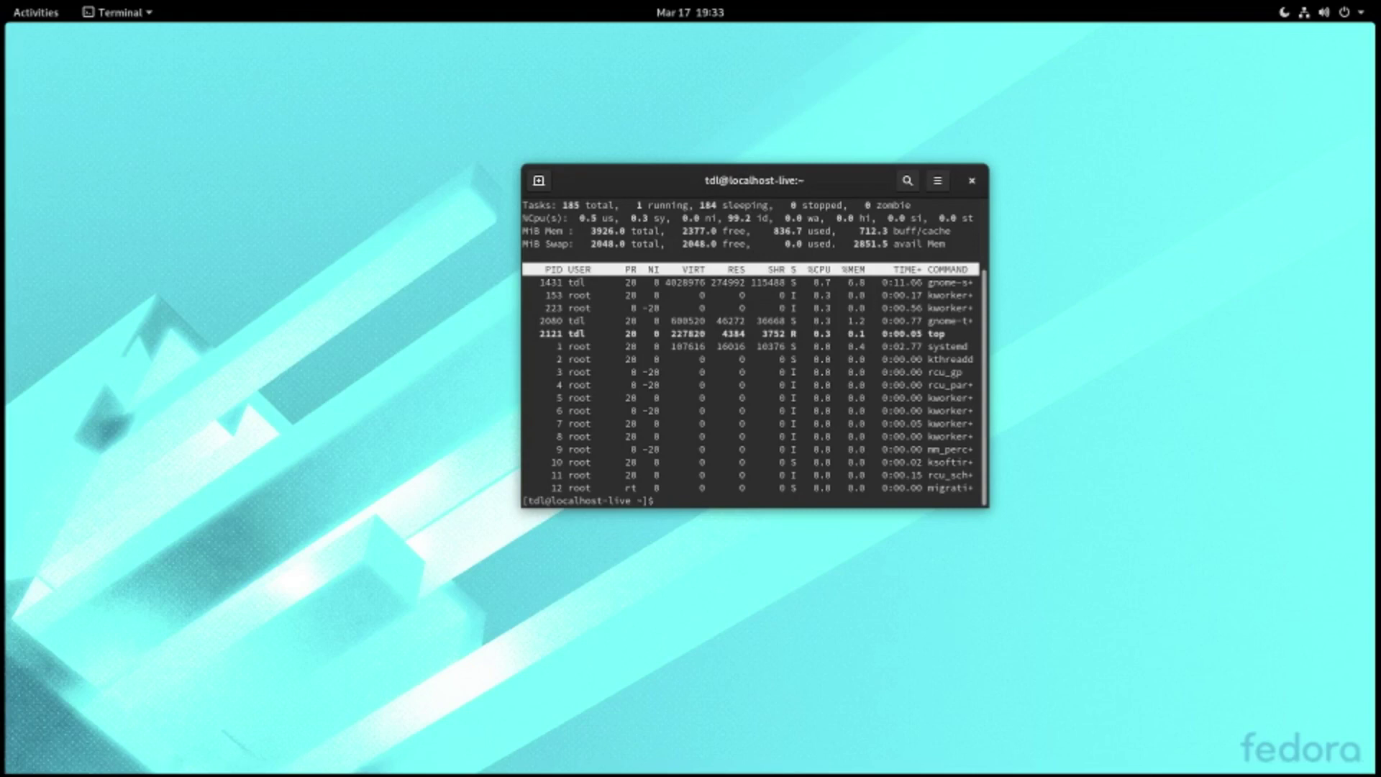
key(ctrl+l)
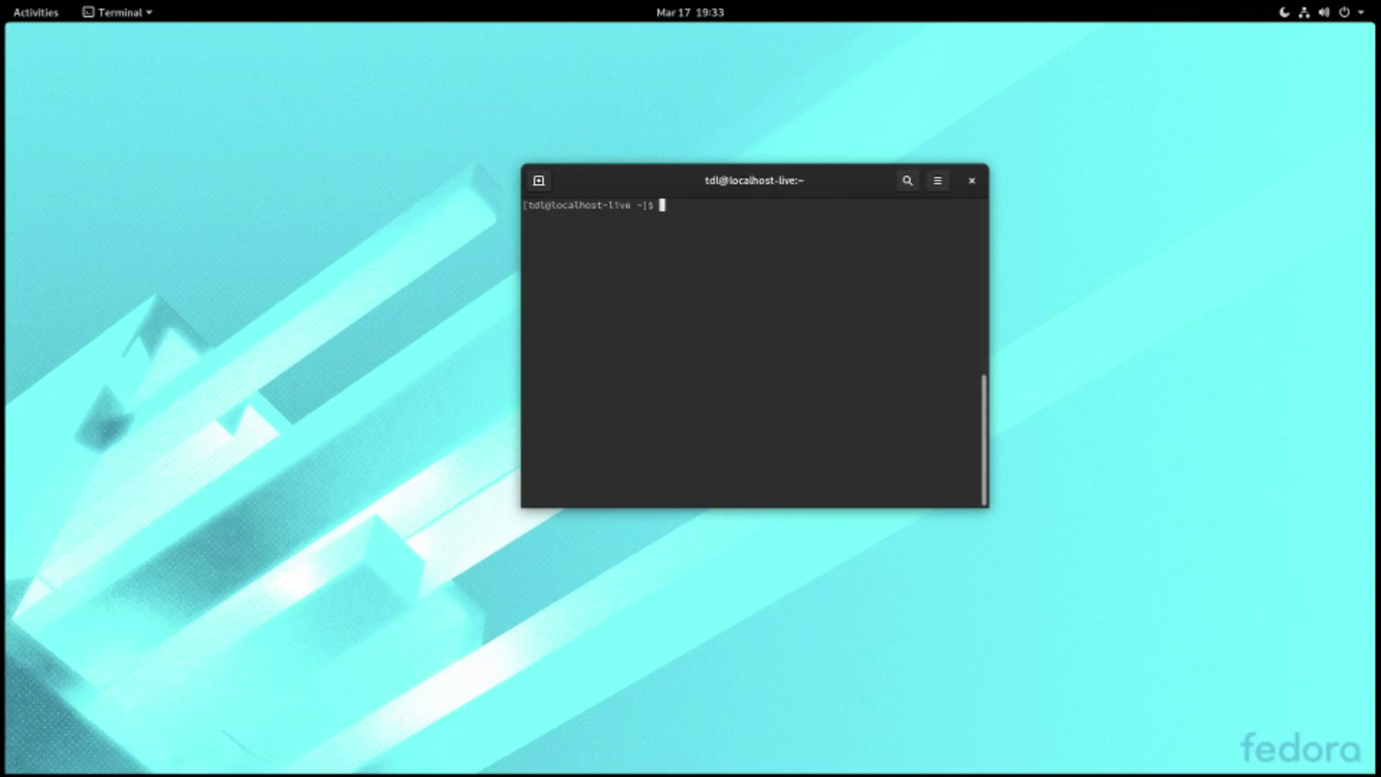
- Enlarge the terminal text by two zoom levels, recentre the window and run free again to highlight the used memory
key(ctrl+plus)
key(ctrl+plus)
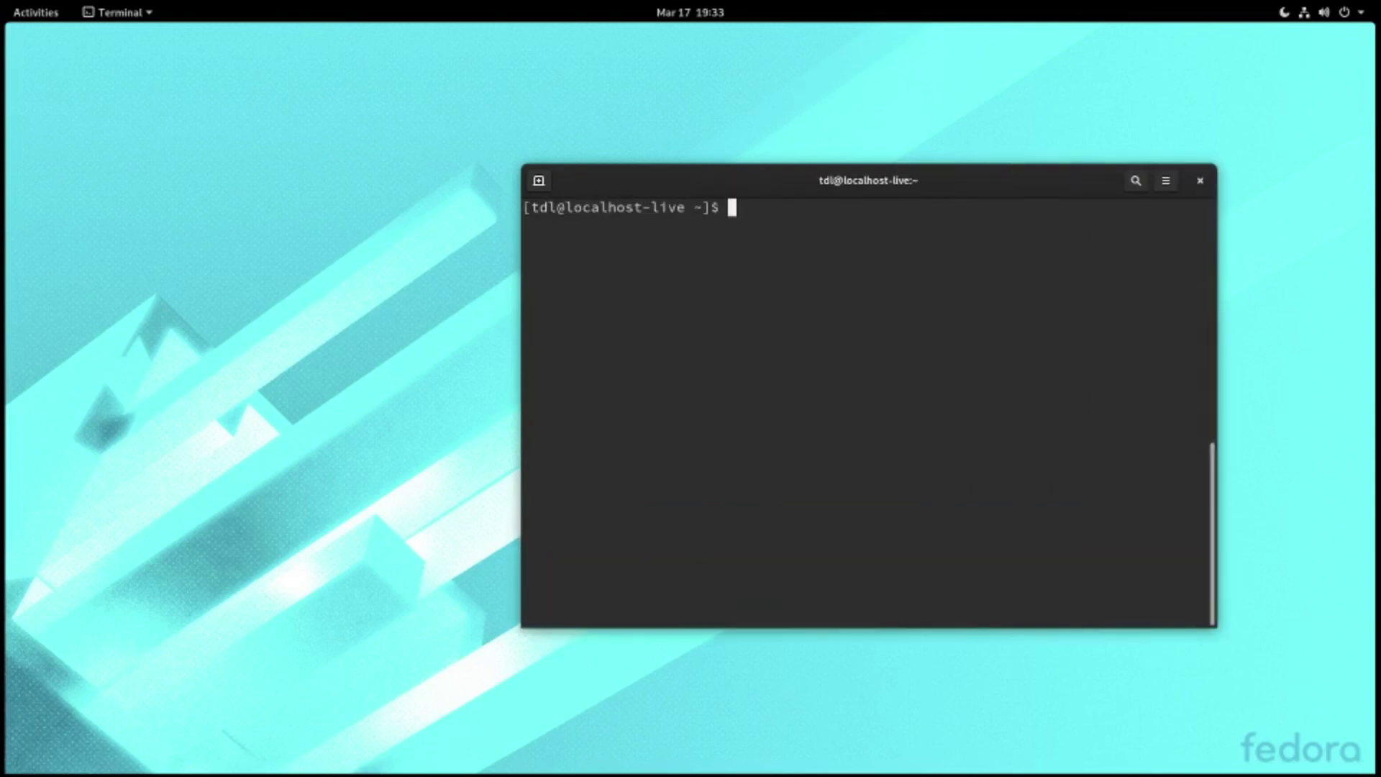
drag(794, 185, 614, 169)
text(free)
key(Return)
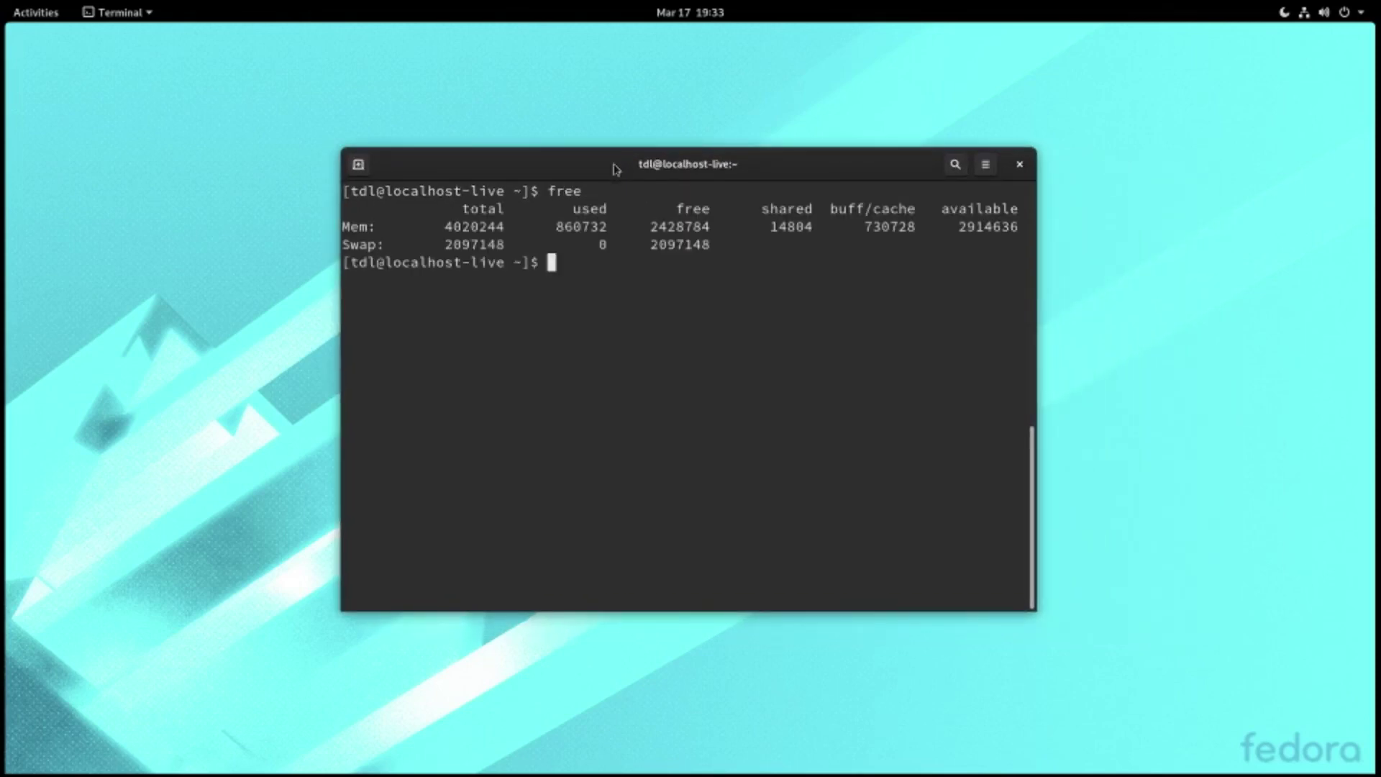
drag(556, 227, 589, 229)
- Run top again in the enlarged terminal to compare its used memory figure, and clear the screen after quitting
text(top)
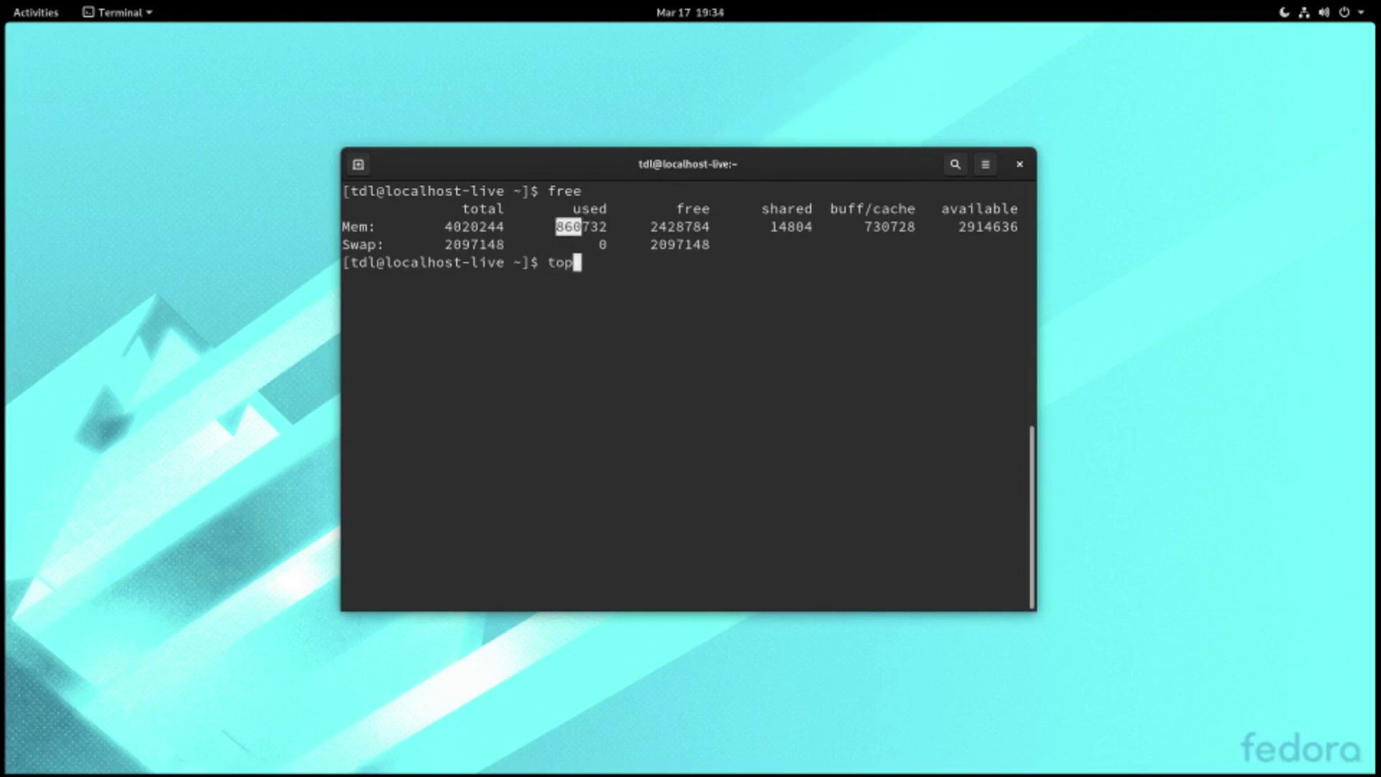
key(Return)
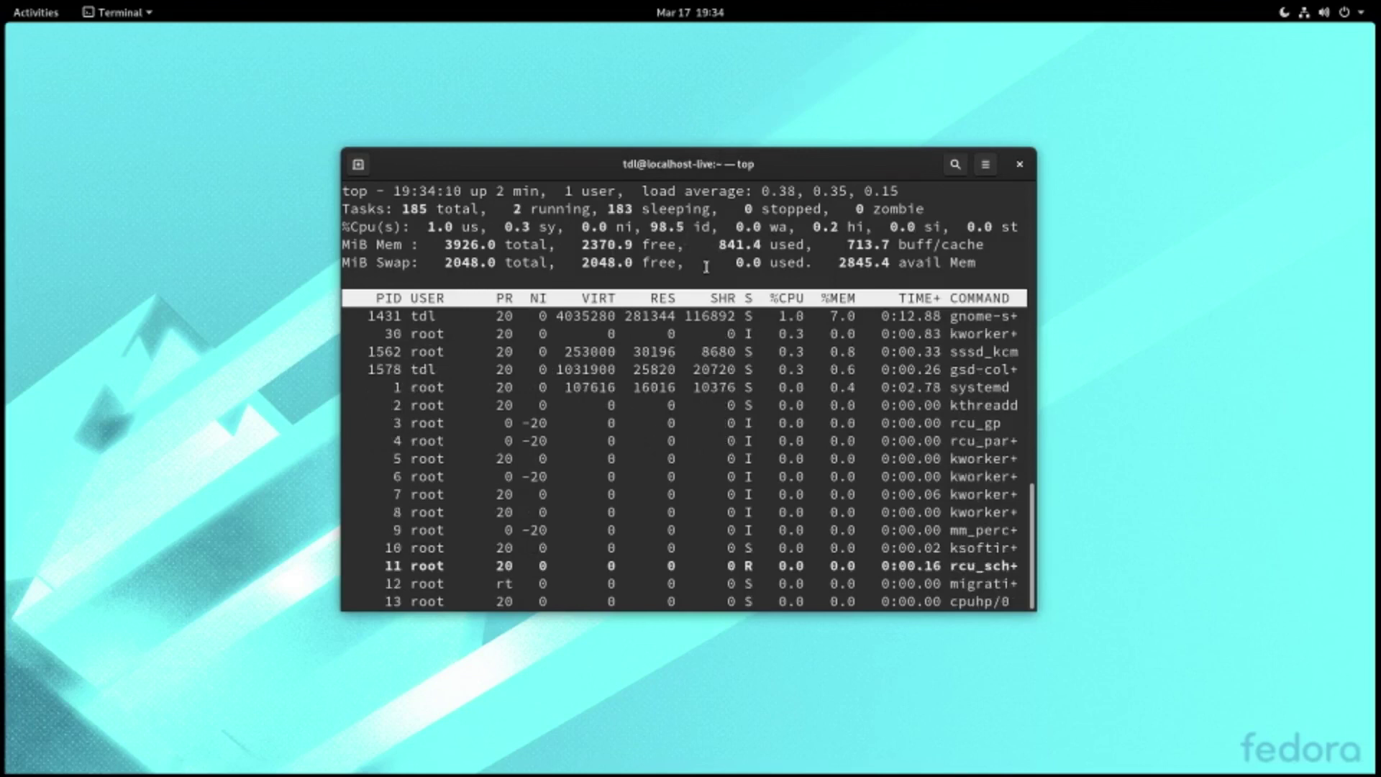
key(q)
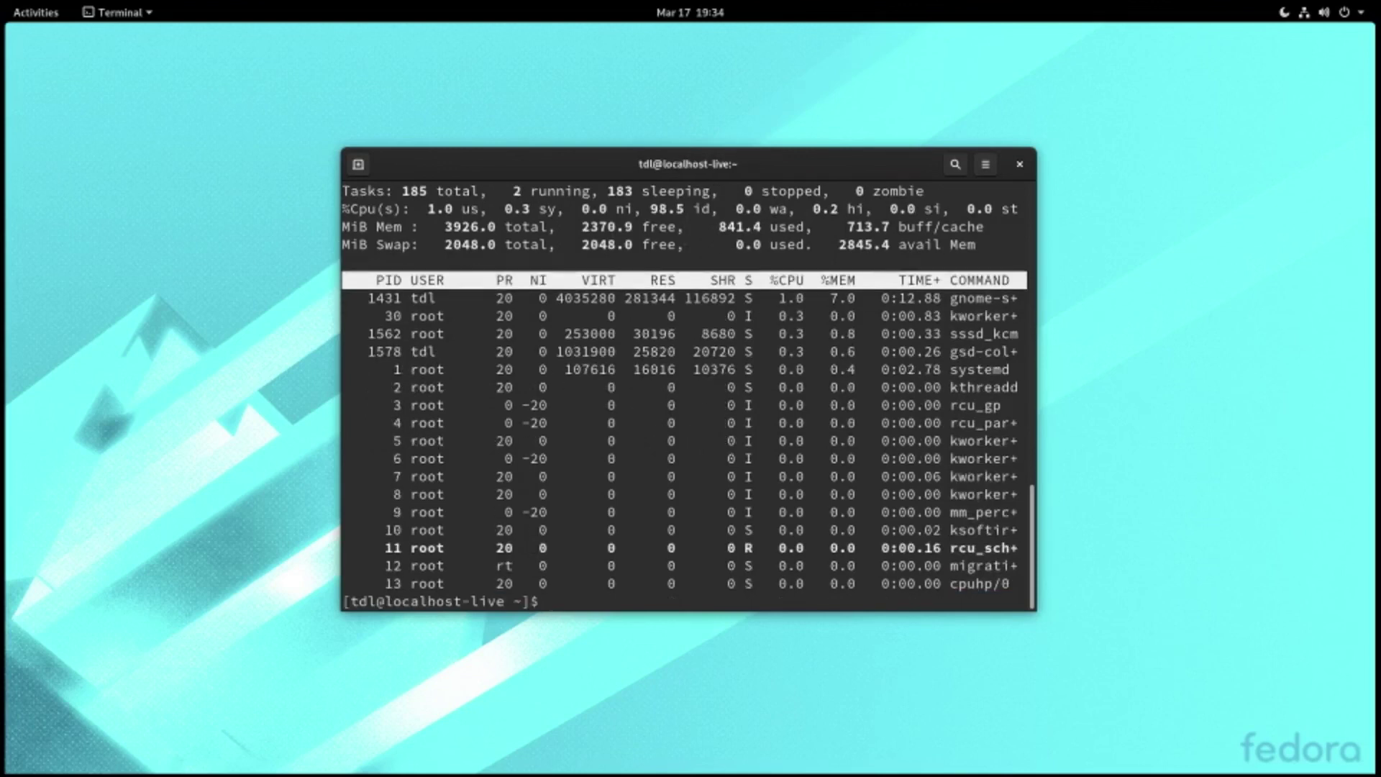
key(ctrl+l)
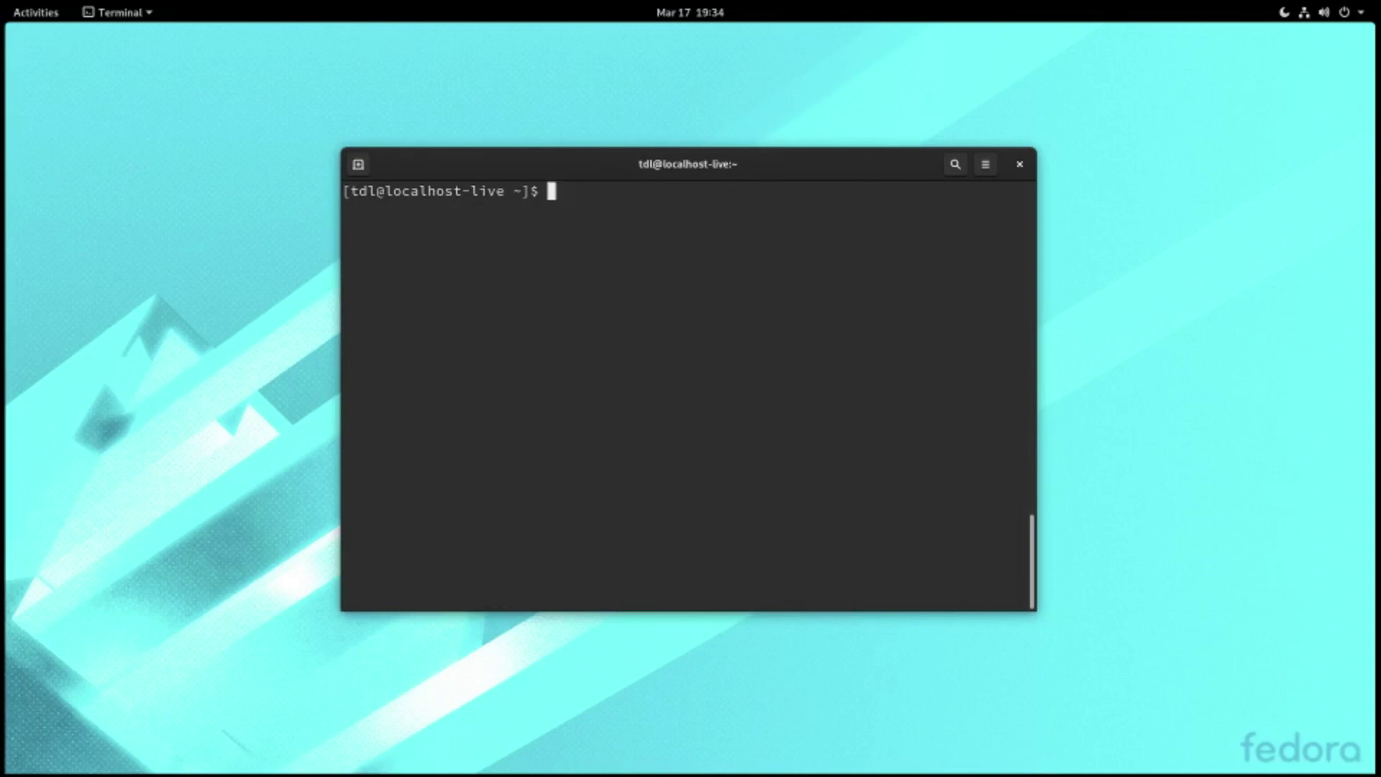
- Check the kernel version with uname -a and highlight the version number in the output
text(uname -a)
key(Return)
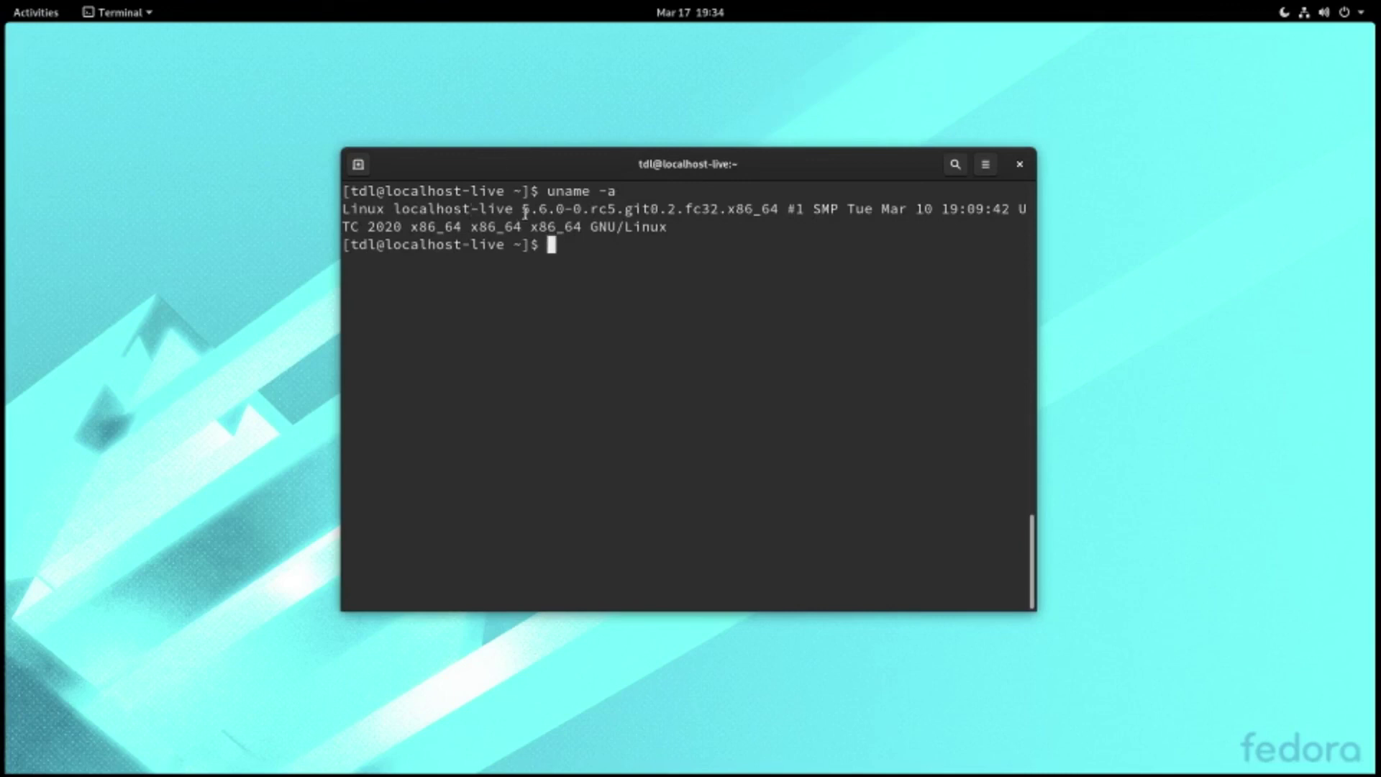
drag(524, 212, 583, 212)
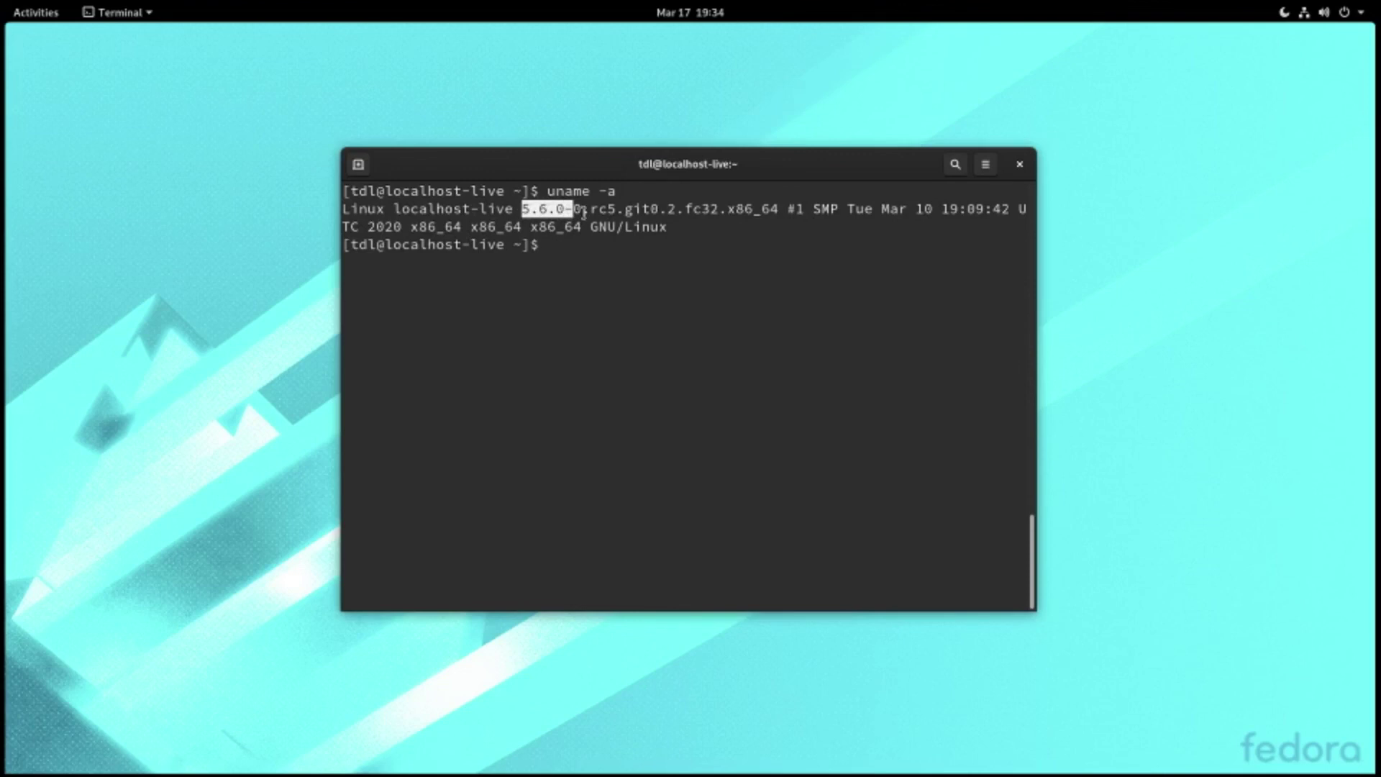
click(572, 251)
- Check the boot time with systemd-analyze, highlighting the graphical.target time, and close the terminal
text(systemd-analyze)
key(Return)
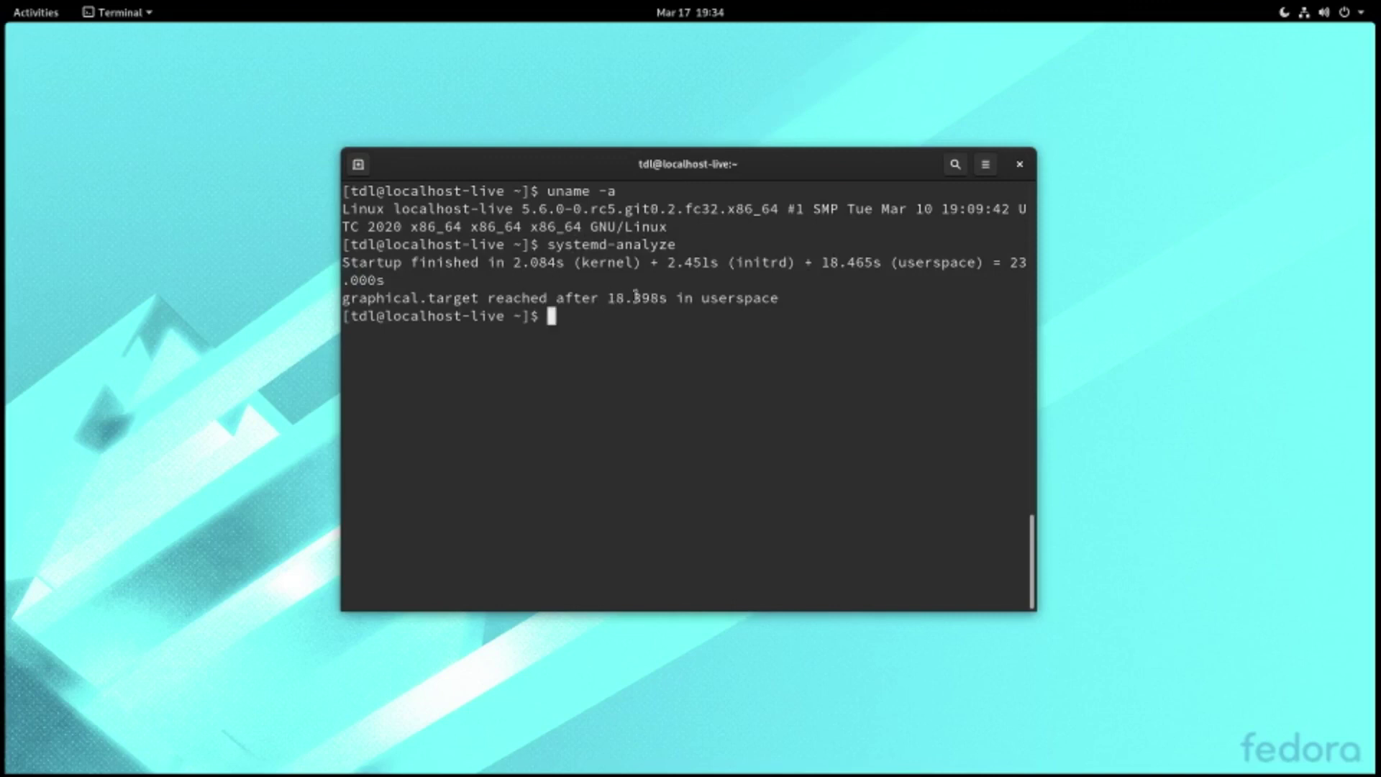
double_click(616, 298)
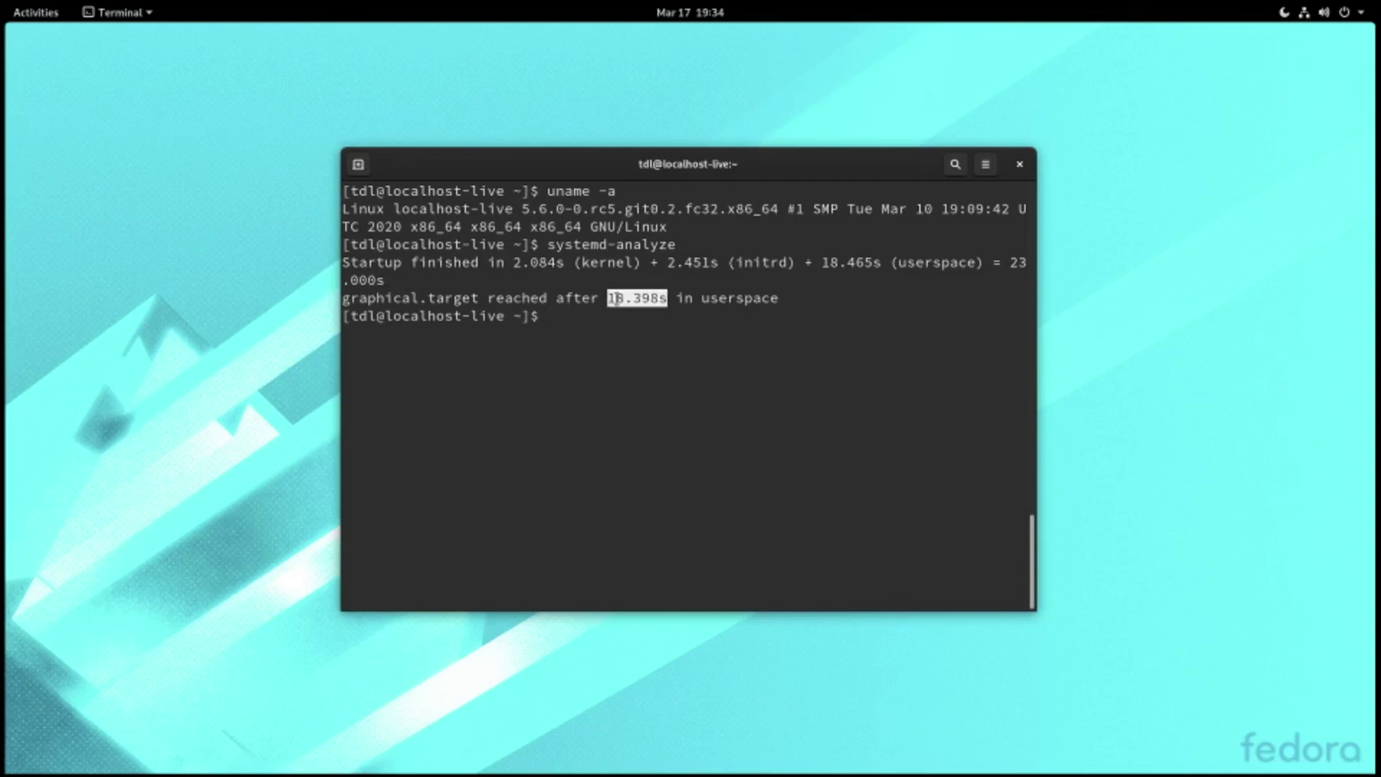
click(616, 298)
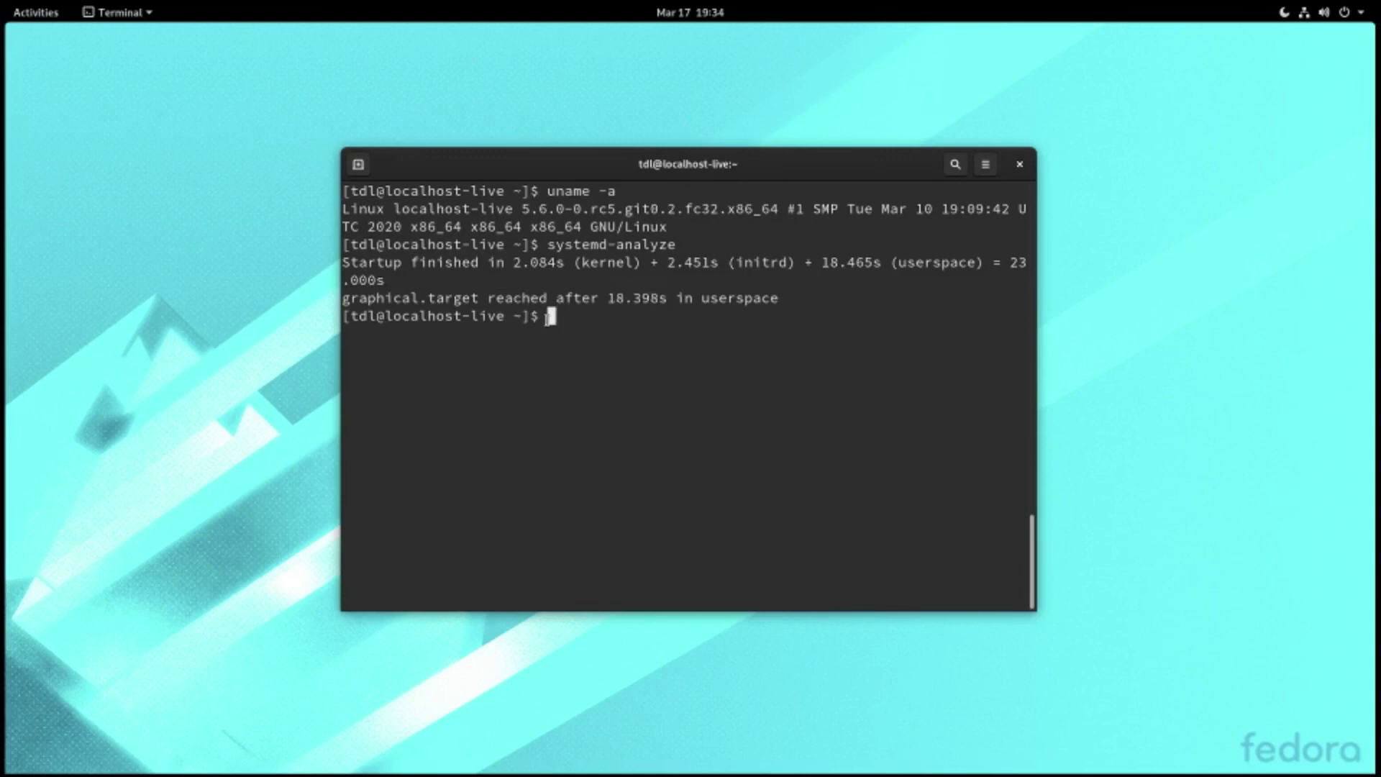
click(1018, 166)
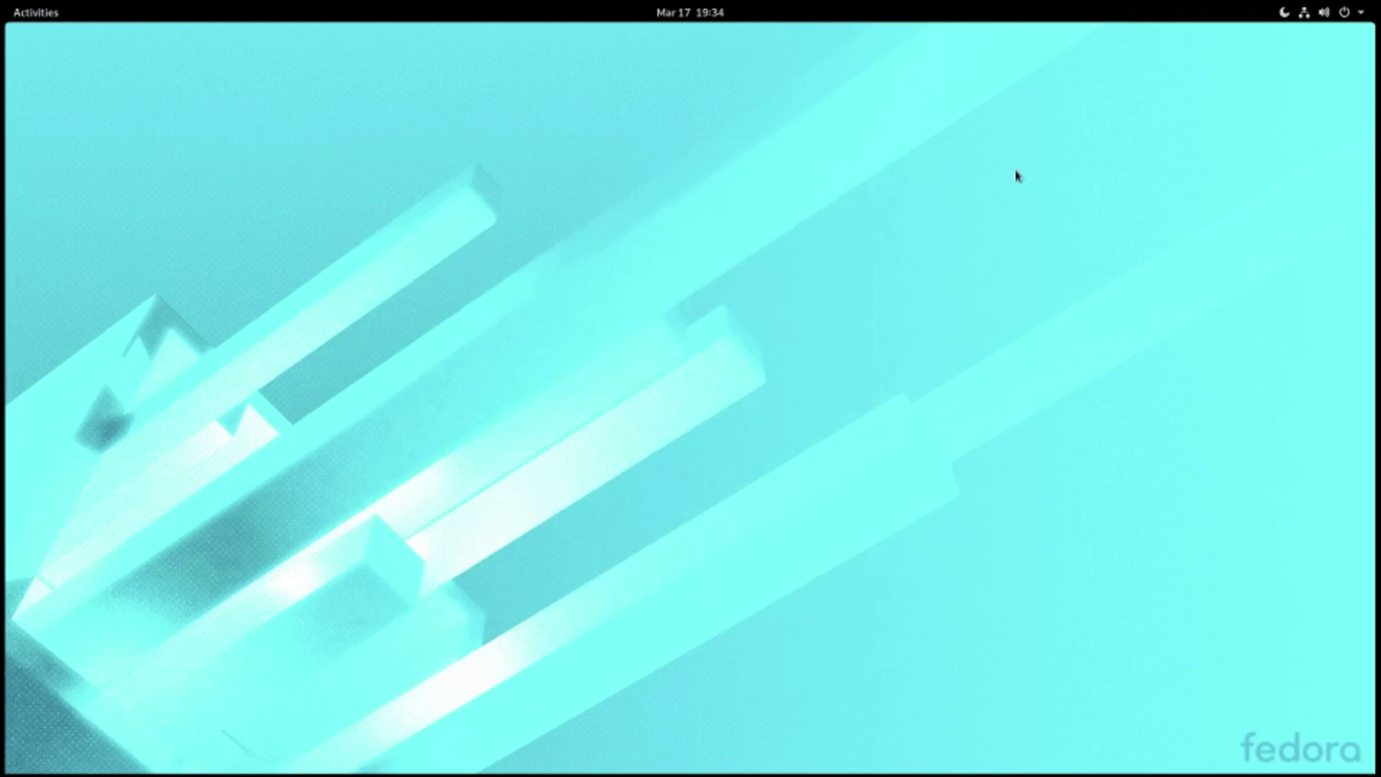